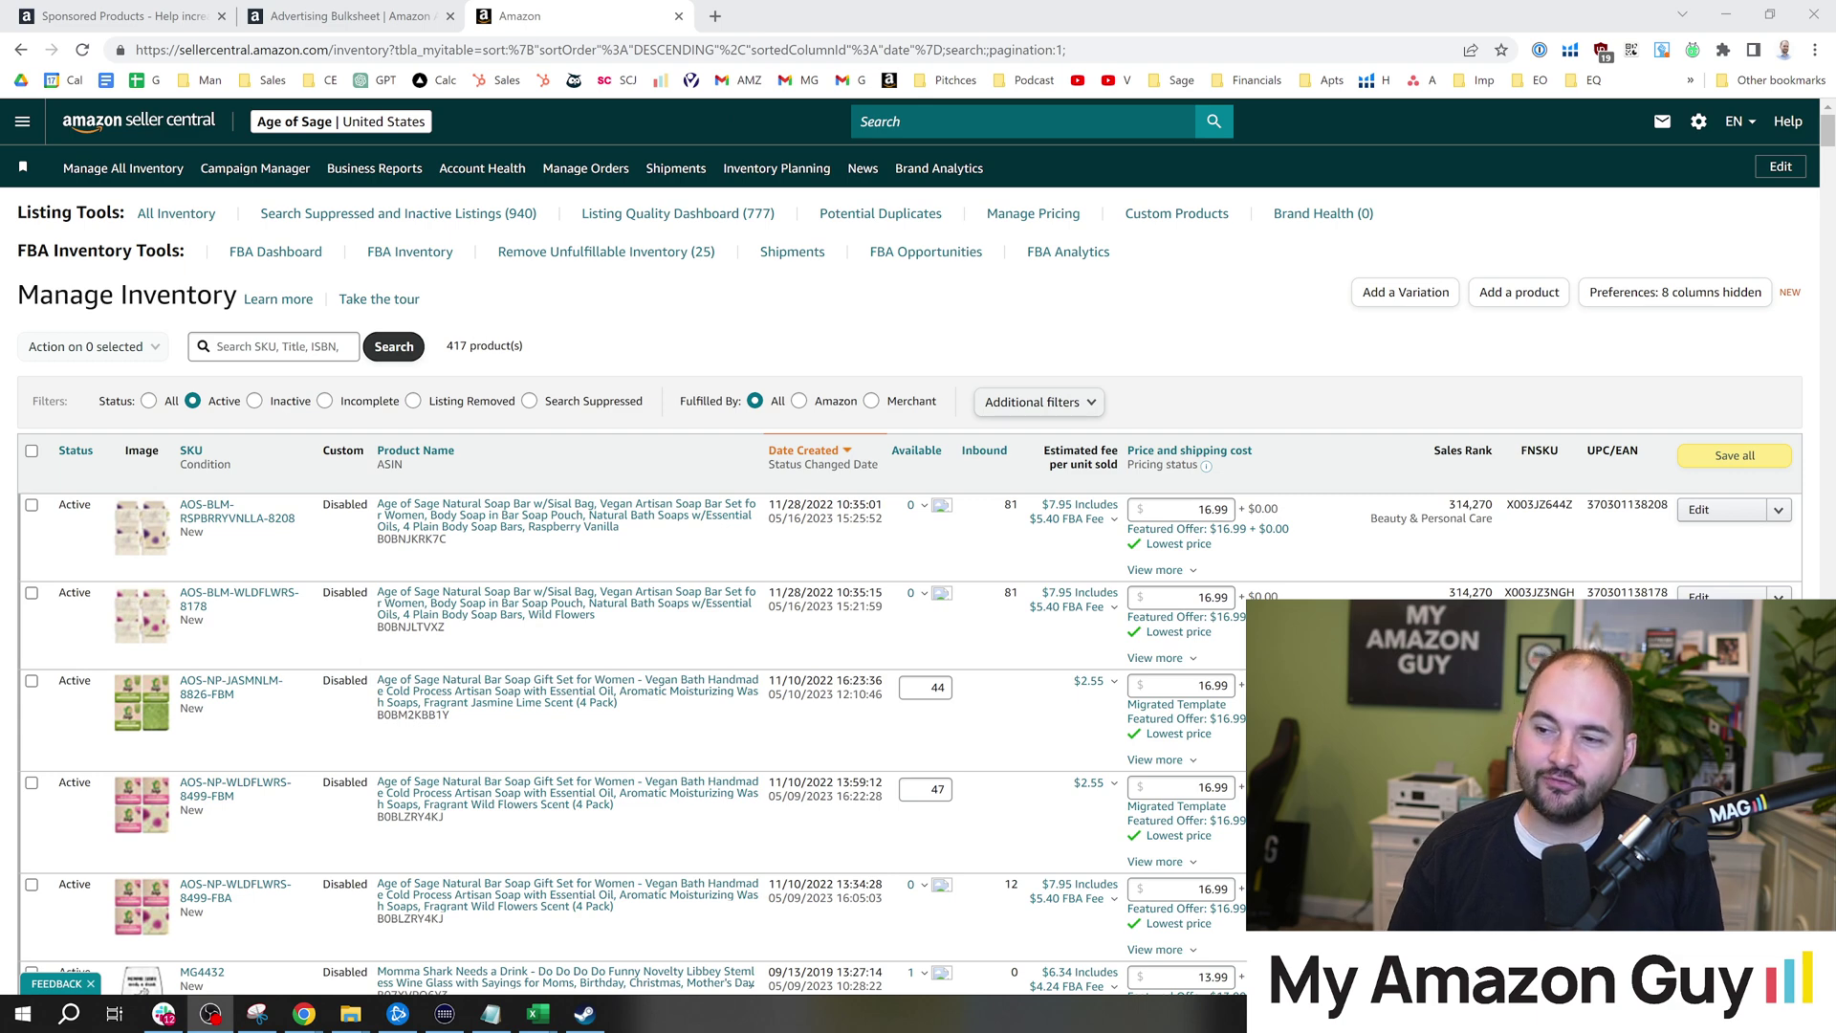
Filter Manage Inventory to show only the 940 inactive listings.
{"action": "left_click", "coordinate": [254, 401]}
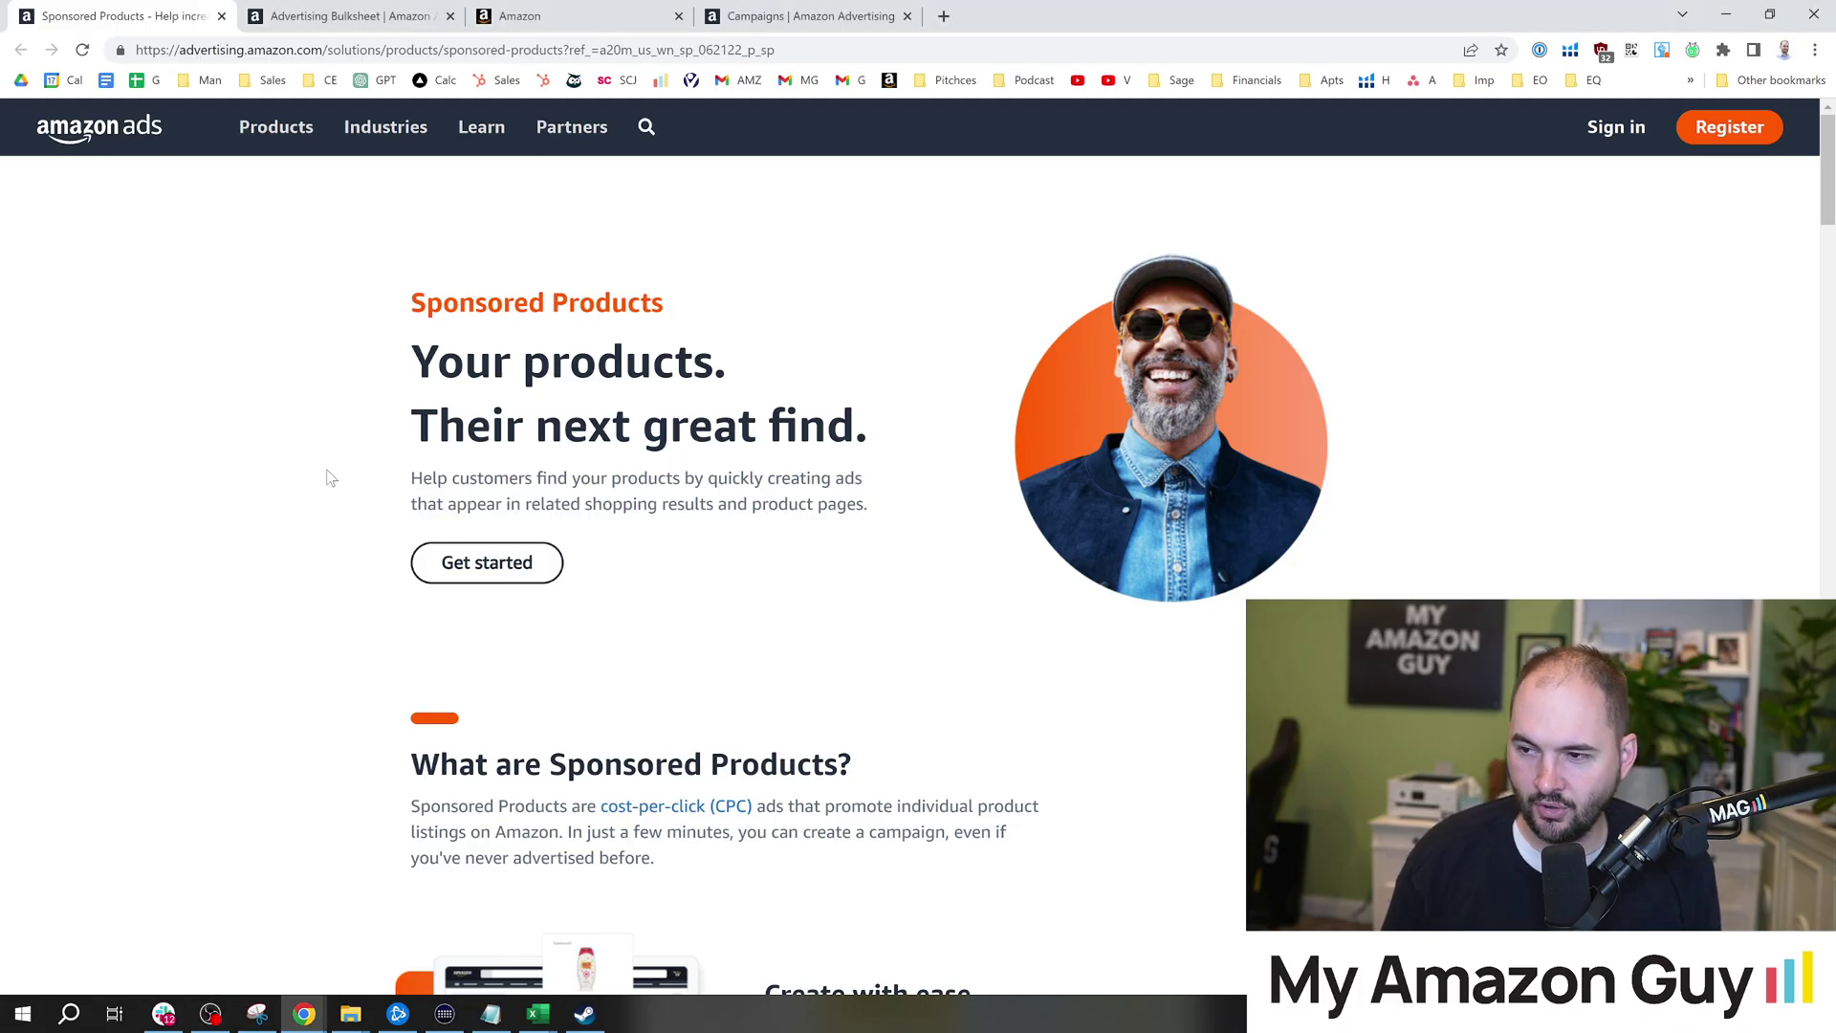
Switch to the Advertising Bulksheet tab and reach the Bulk operations page from the Sponsored ads menu.
{"action": "scroll", "coordinate": [330, 482], "scroll_direction": "down", "scroll_amount": 4}
{"action": "left_click", "coordinate": [314, 19]}
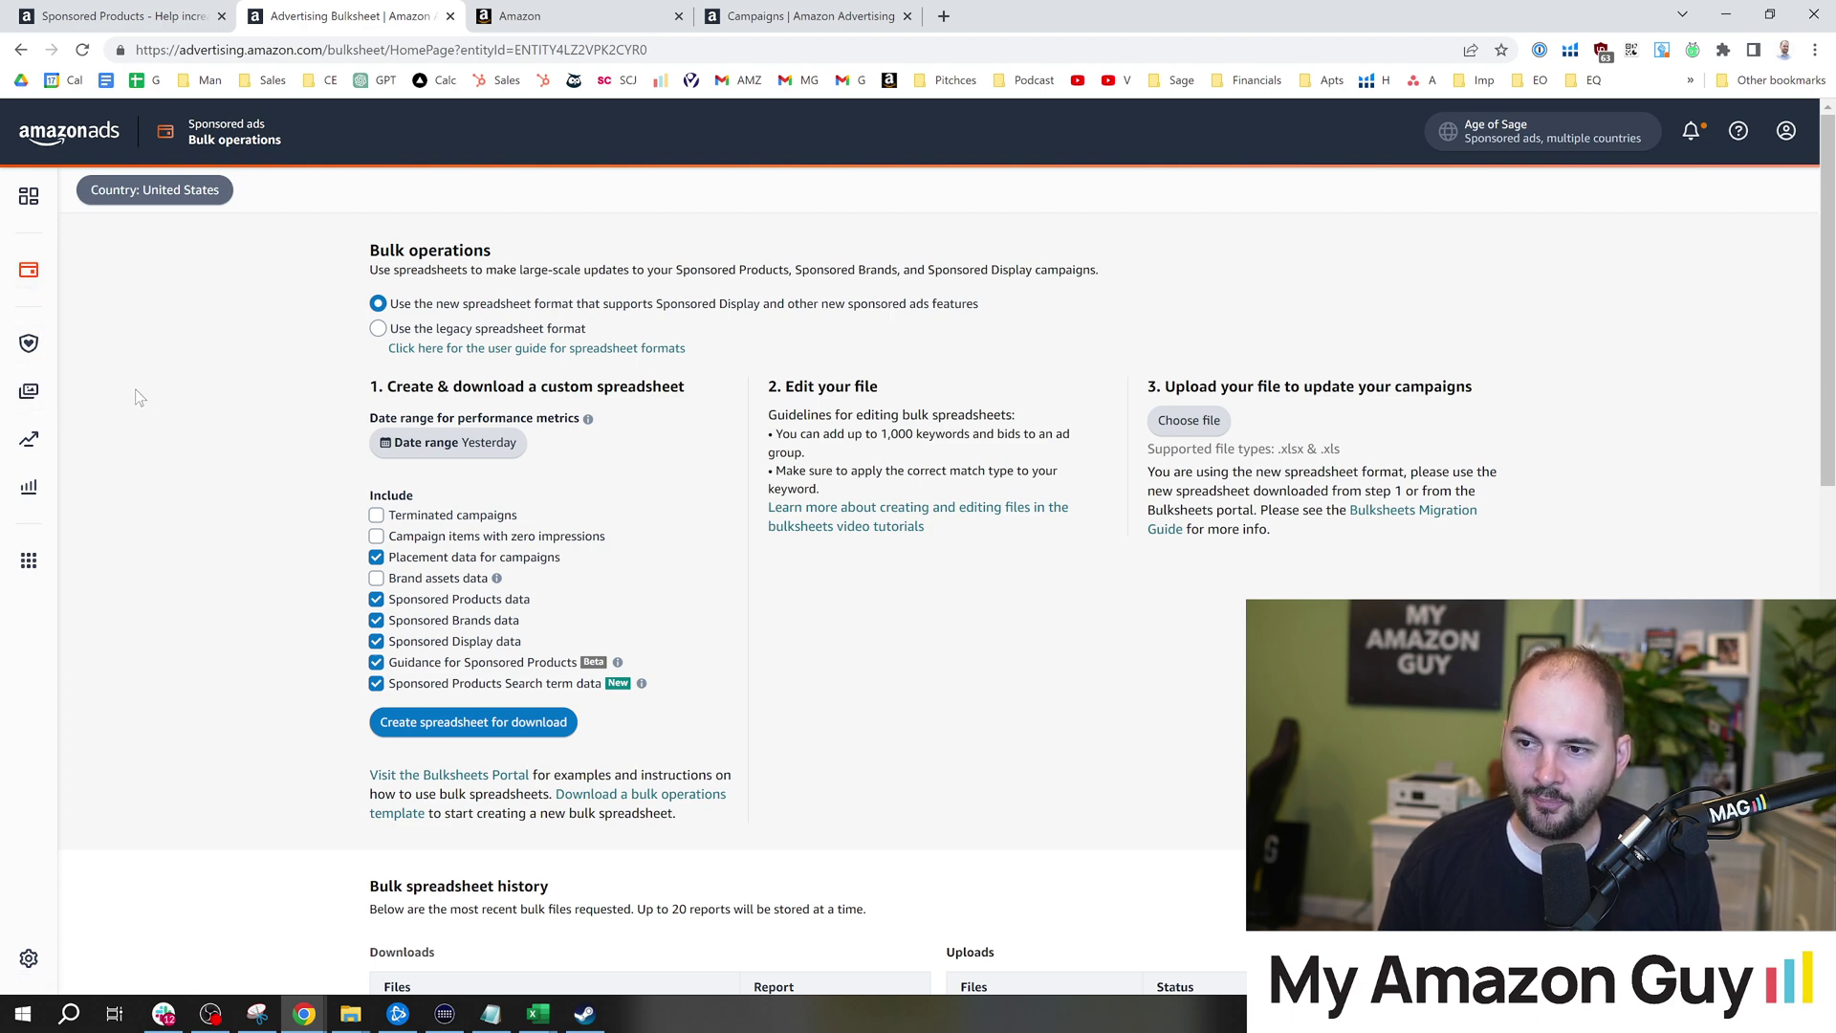
{"action": "key", "text": "alt+Tab"}
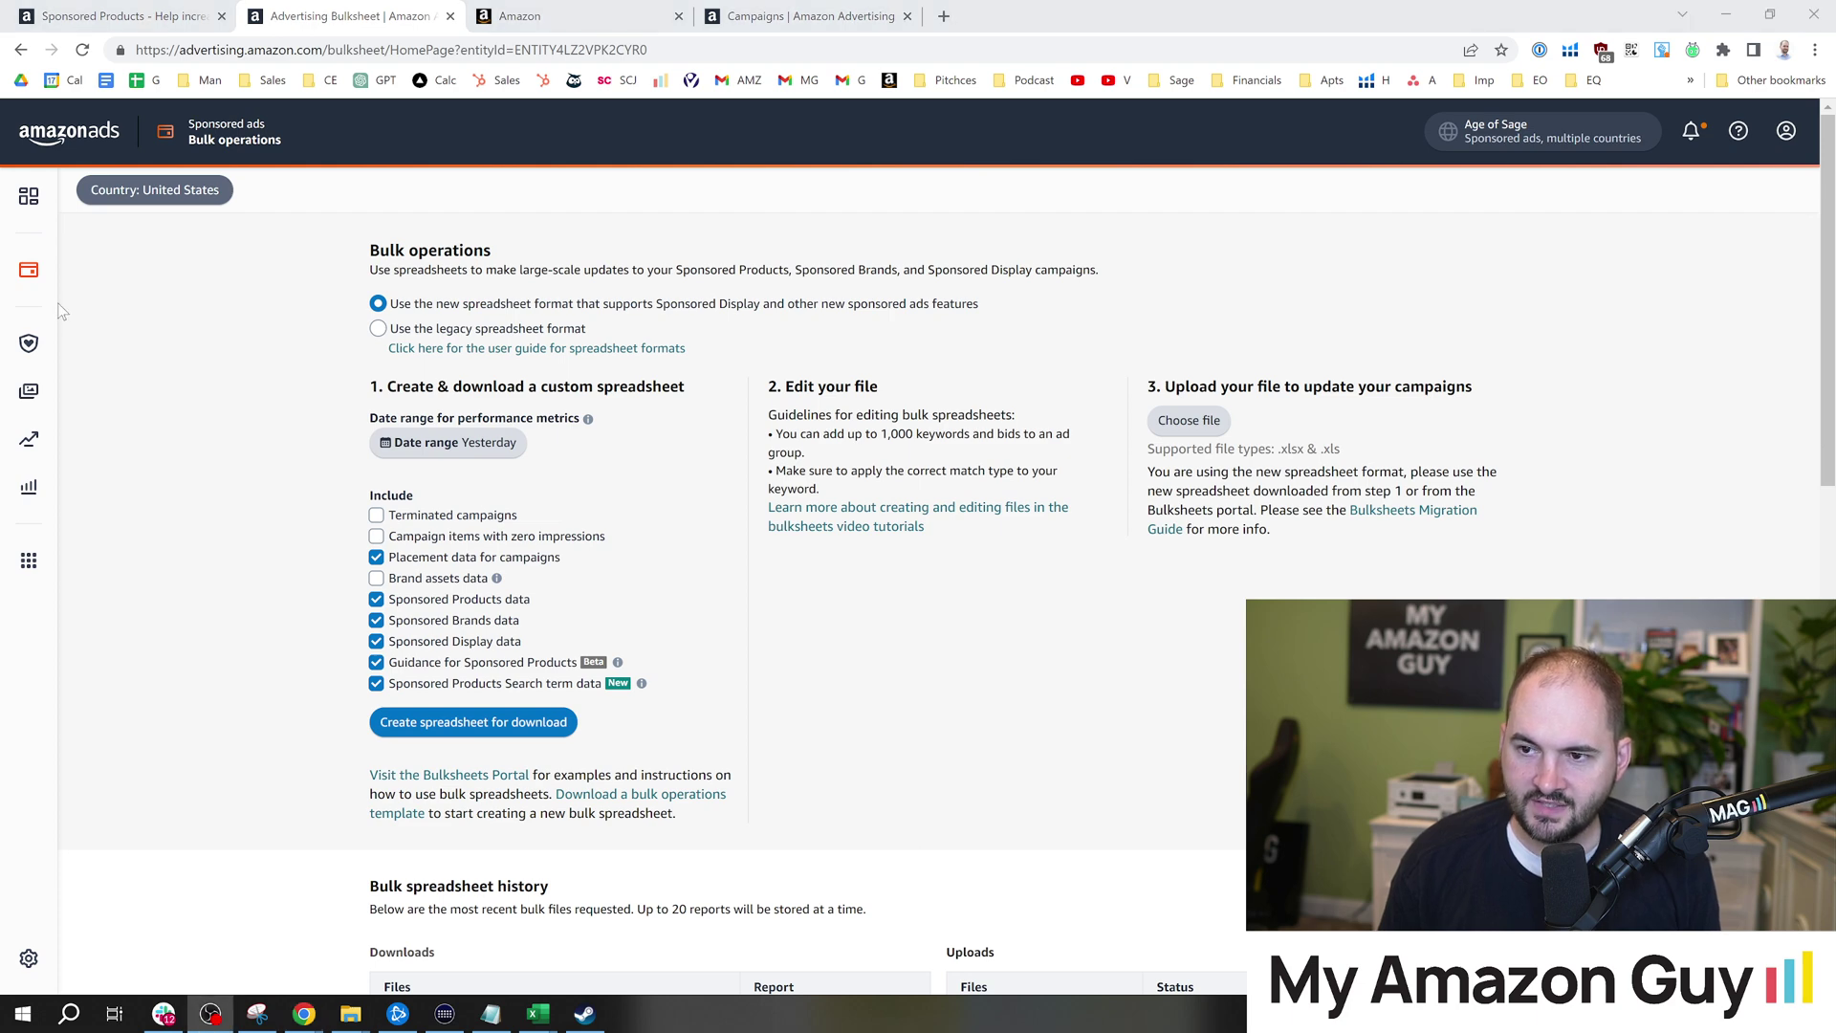
{"action": "left_click", "coordinate": [30, 273]}
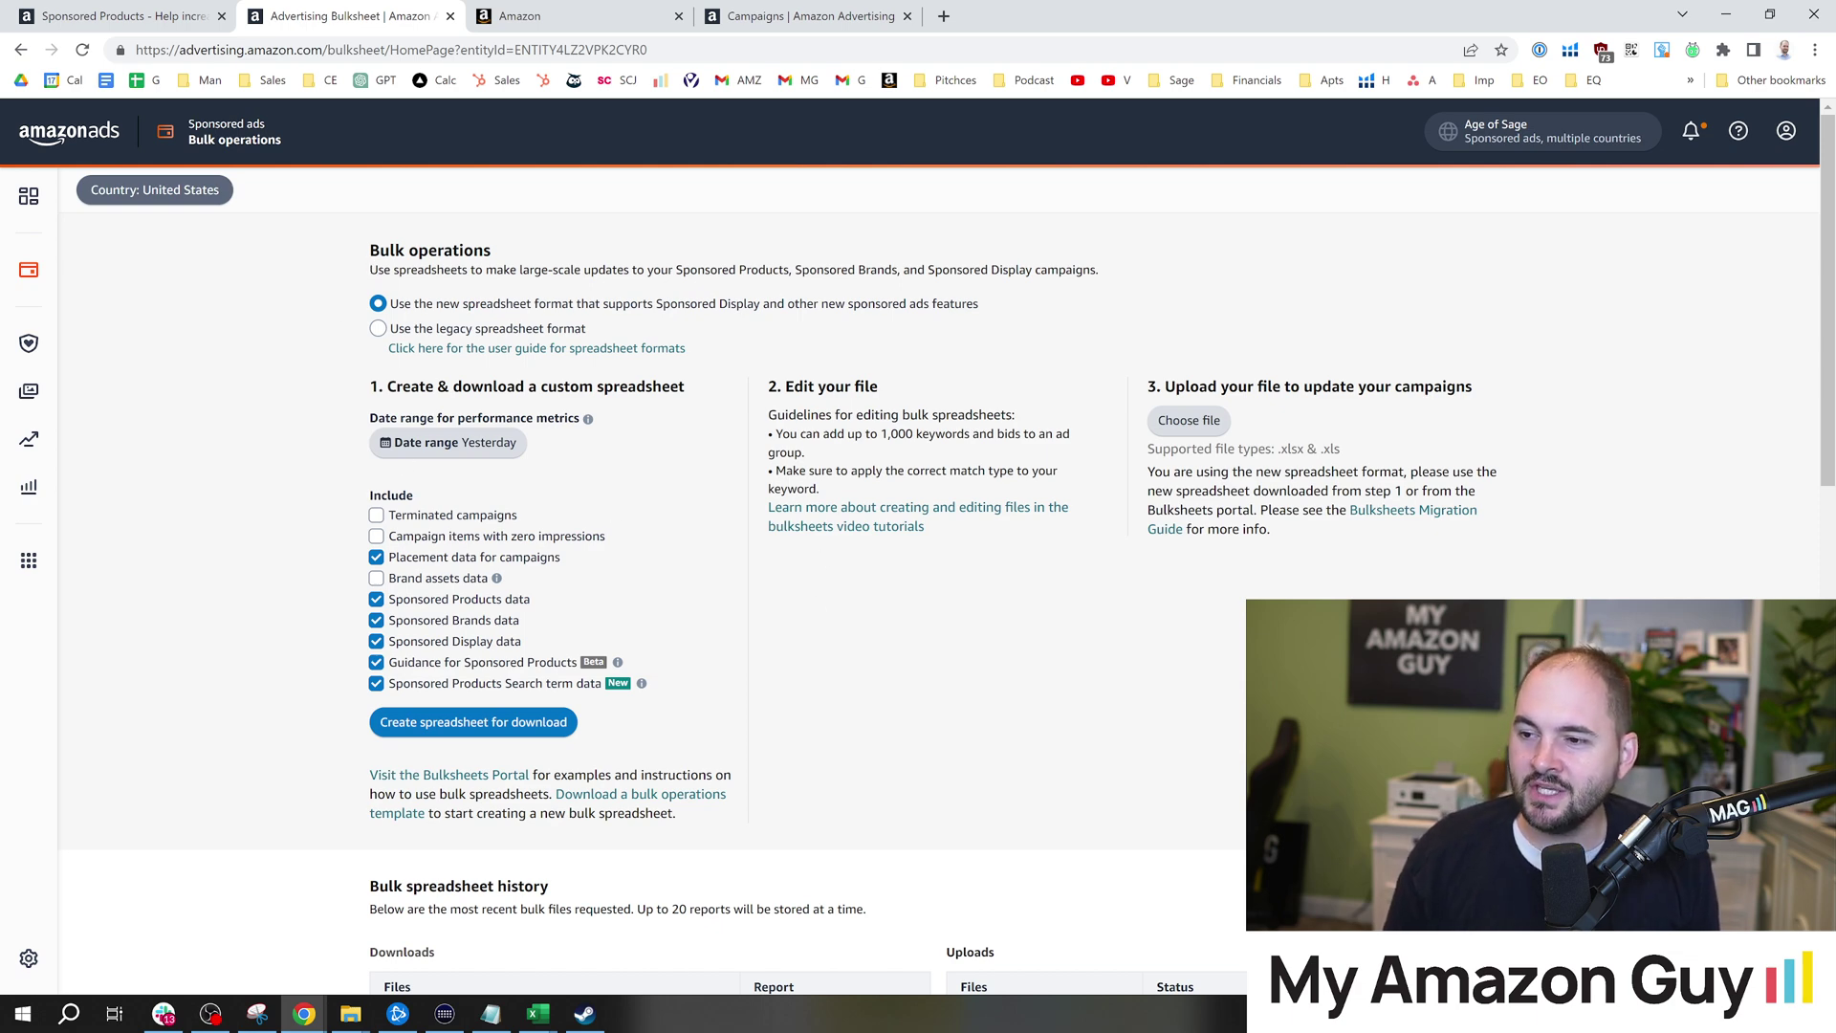
{"action": "left_click_drag", "start_coordinate": [370, 251], "coordinate": [475, 250]}
{"action": "scroll", "coordinate": [651, 523], "scroll_direction": "down", "scroll_amount": 2}
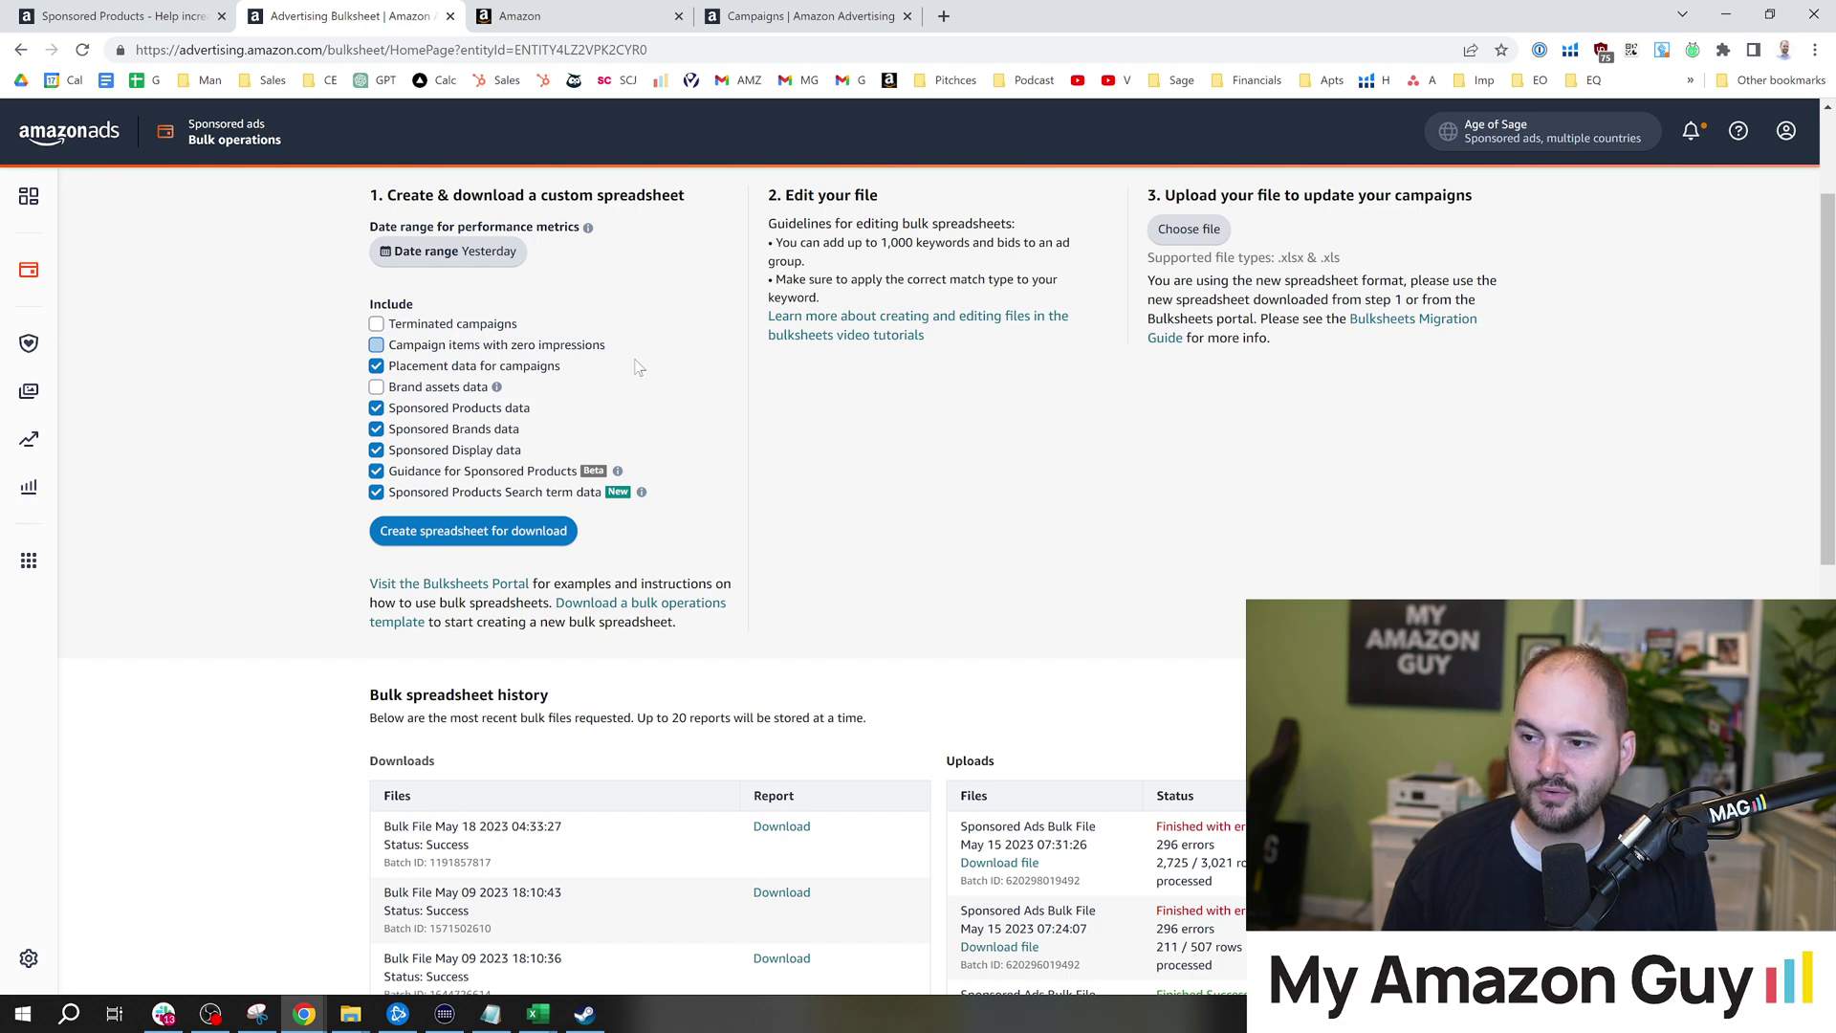
{"action": "left_click", "coordinate": [496, 386]}
{"action": "left_click", "coordinate": [822, 486]}
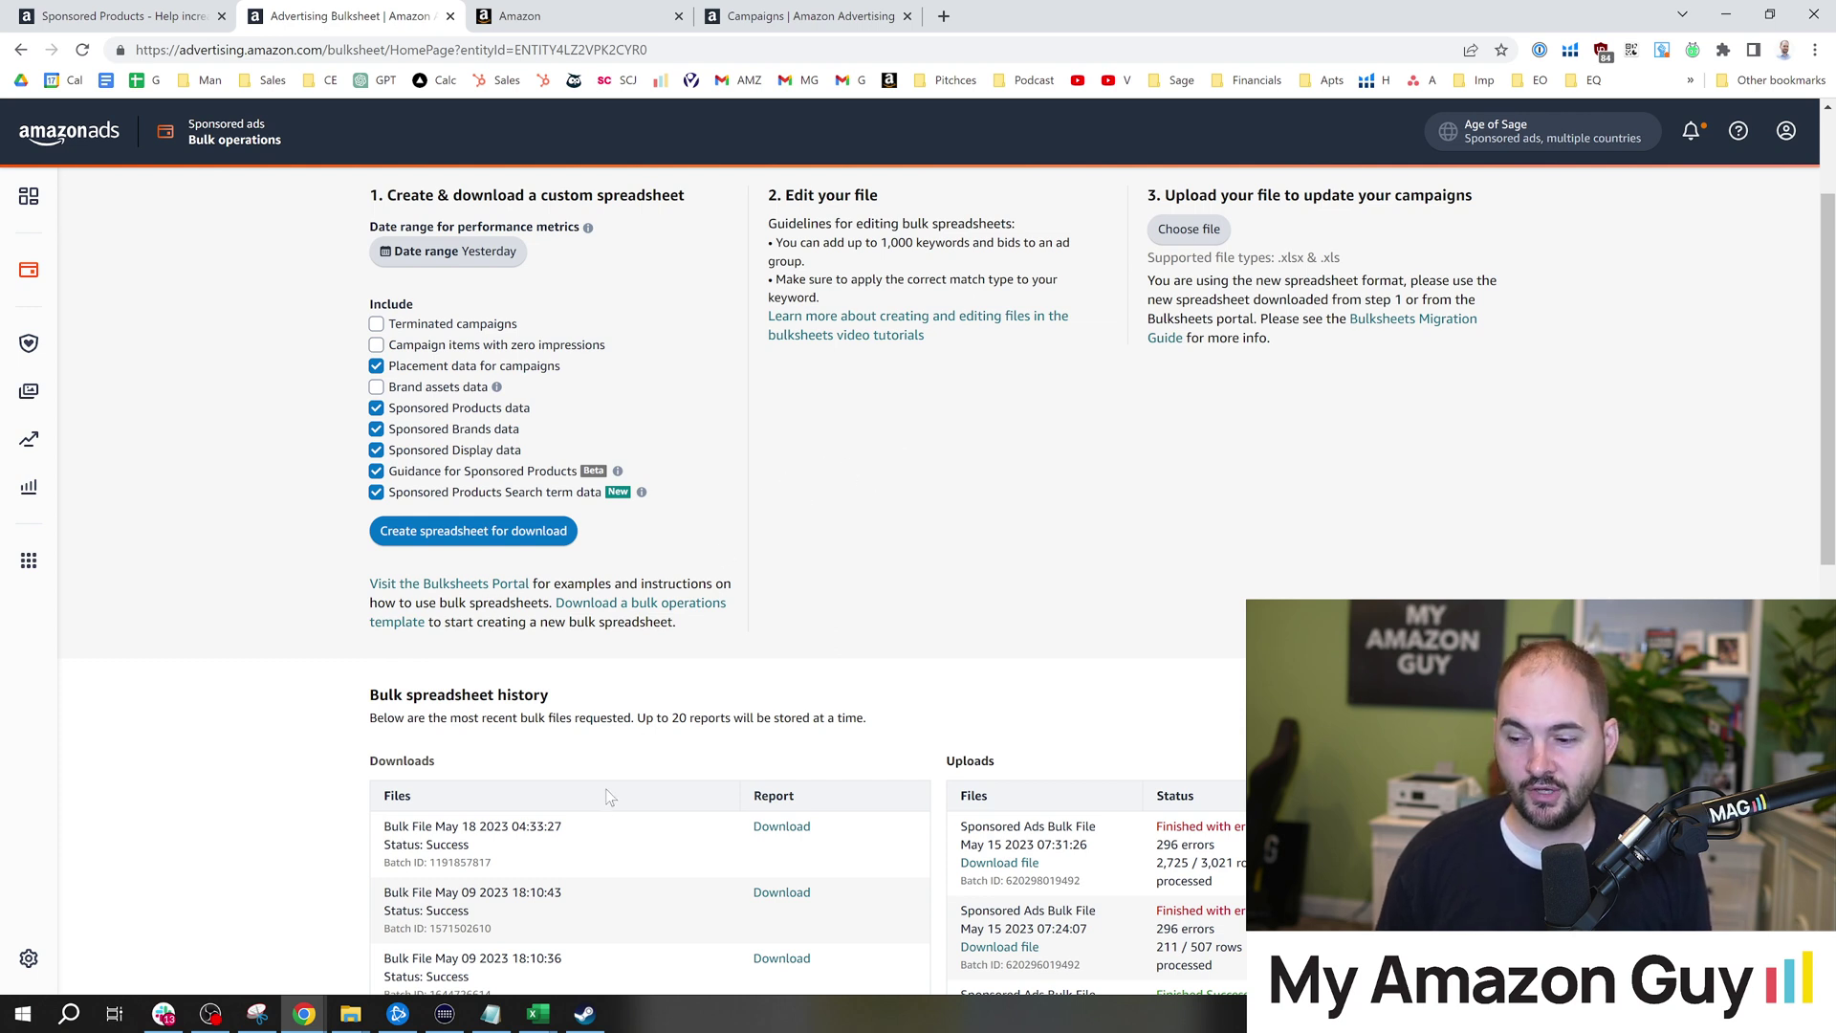
{"action": "mouse_move", "coordinate": [538, 1013]}
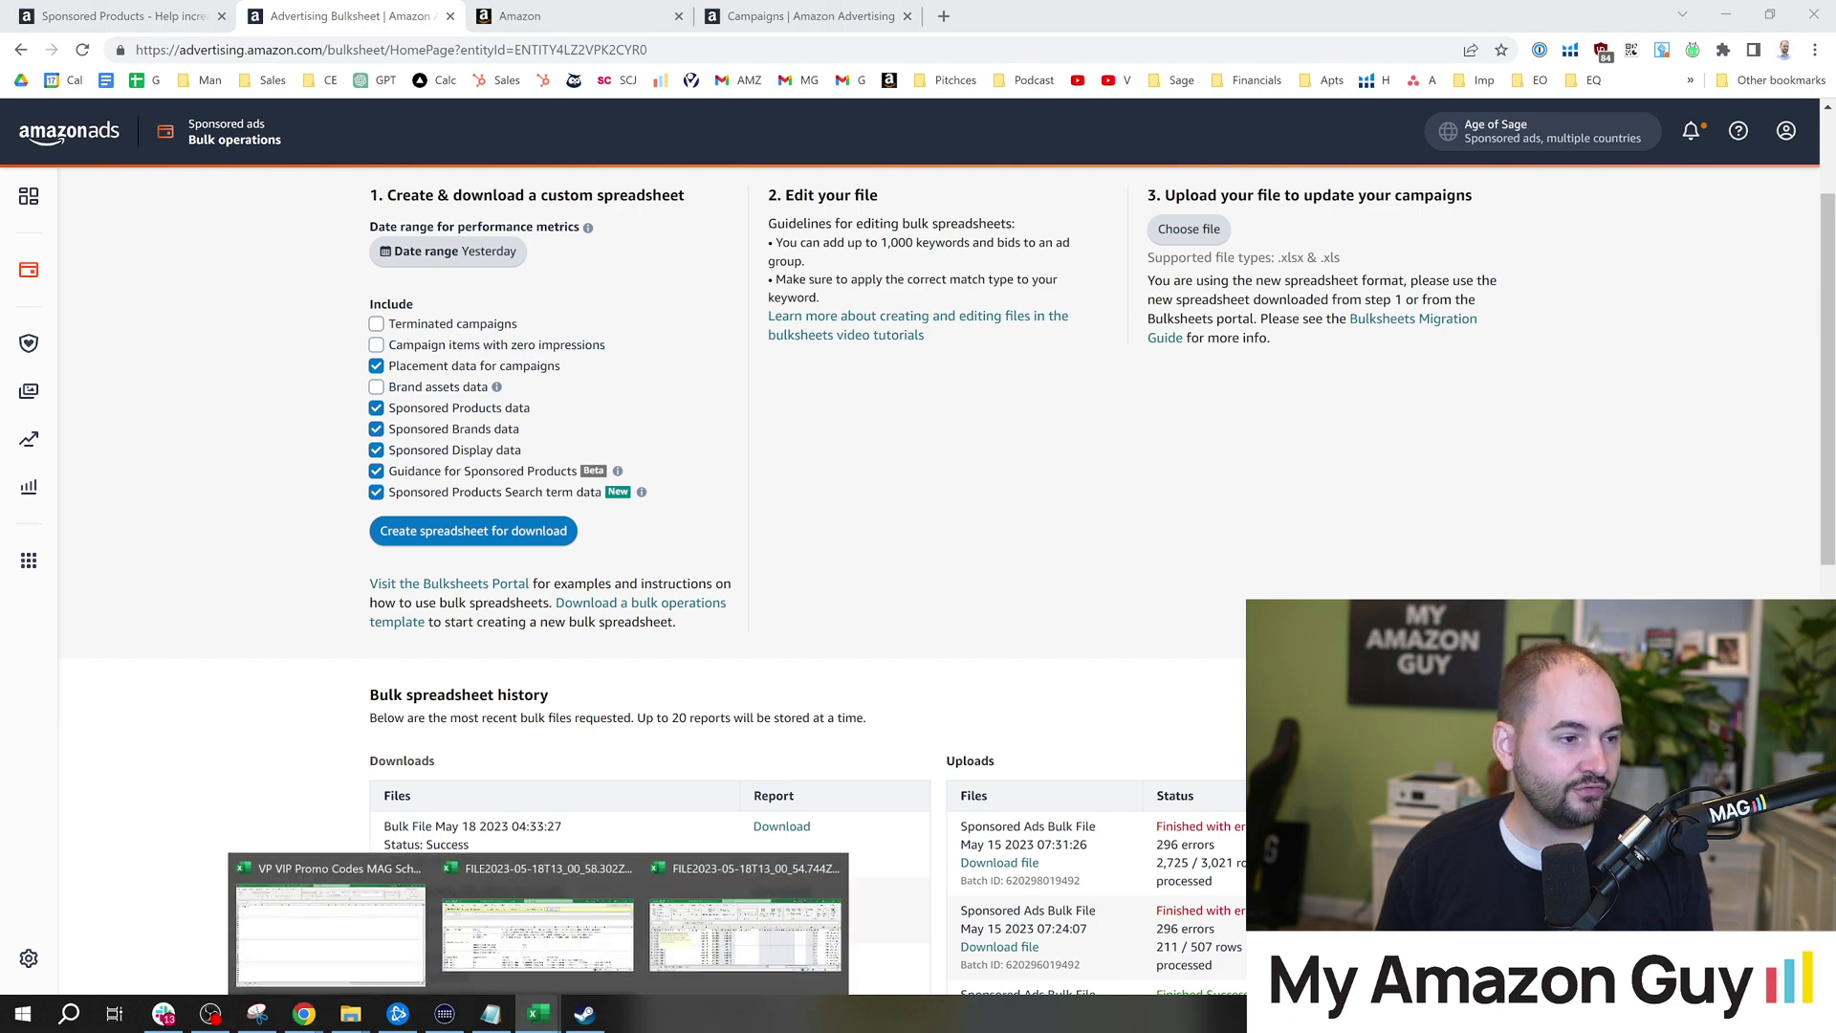
Open the downloaded bulk workbook and autofit column X to show the full Eligibility Status header.
{"action": "left_click", "coordinate": [745, 932]}
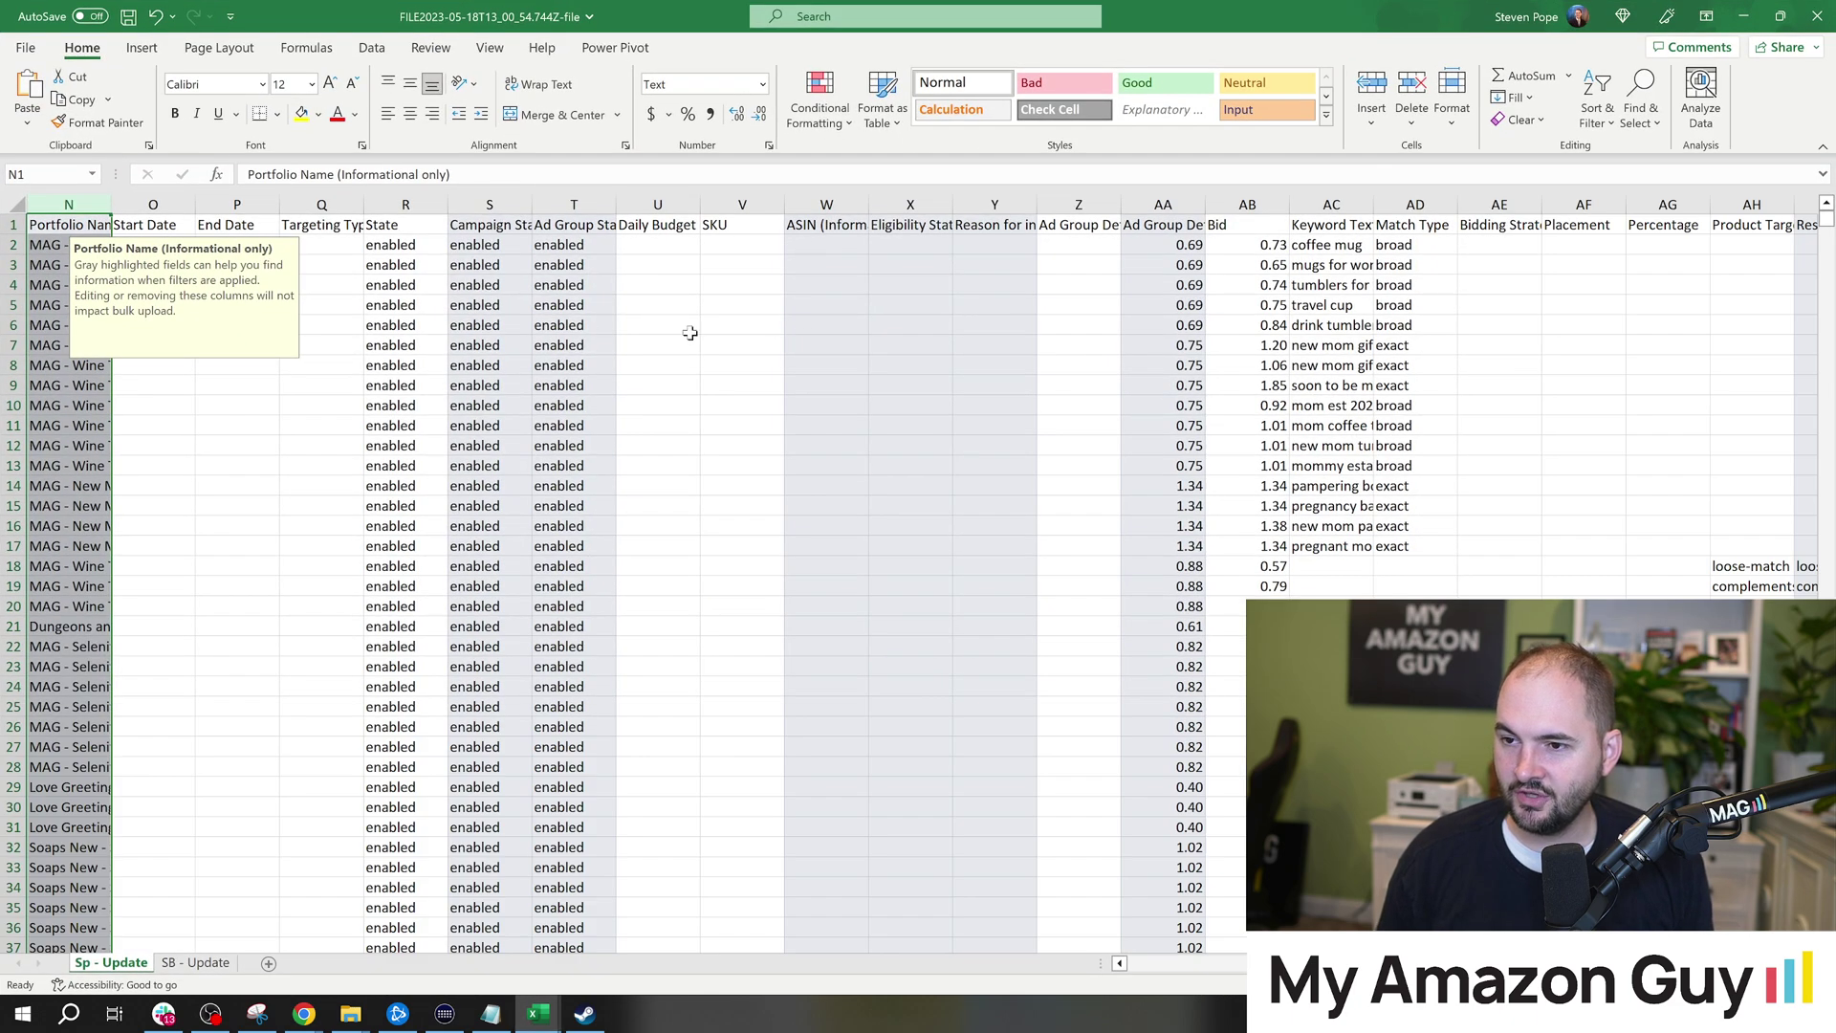
{"action": "left_click", "coordinate": [322, 326]}
{"action": "left_click", "coordinate": [237, 346]}
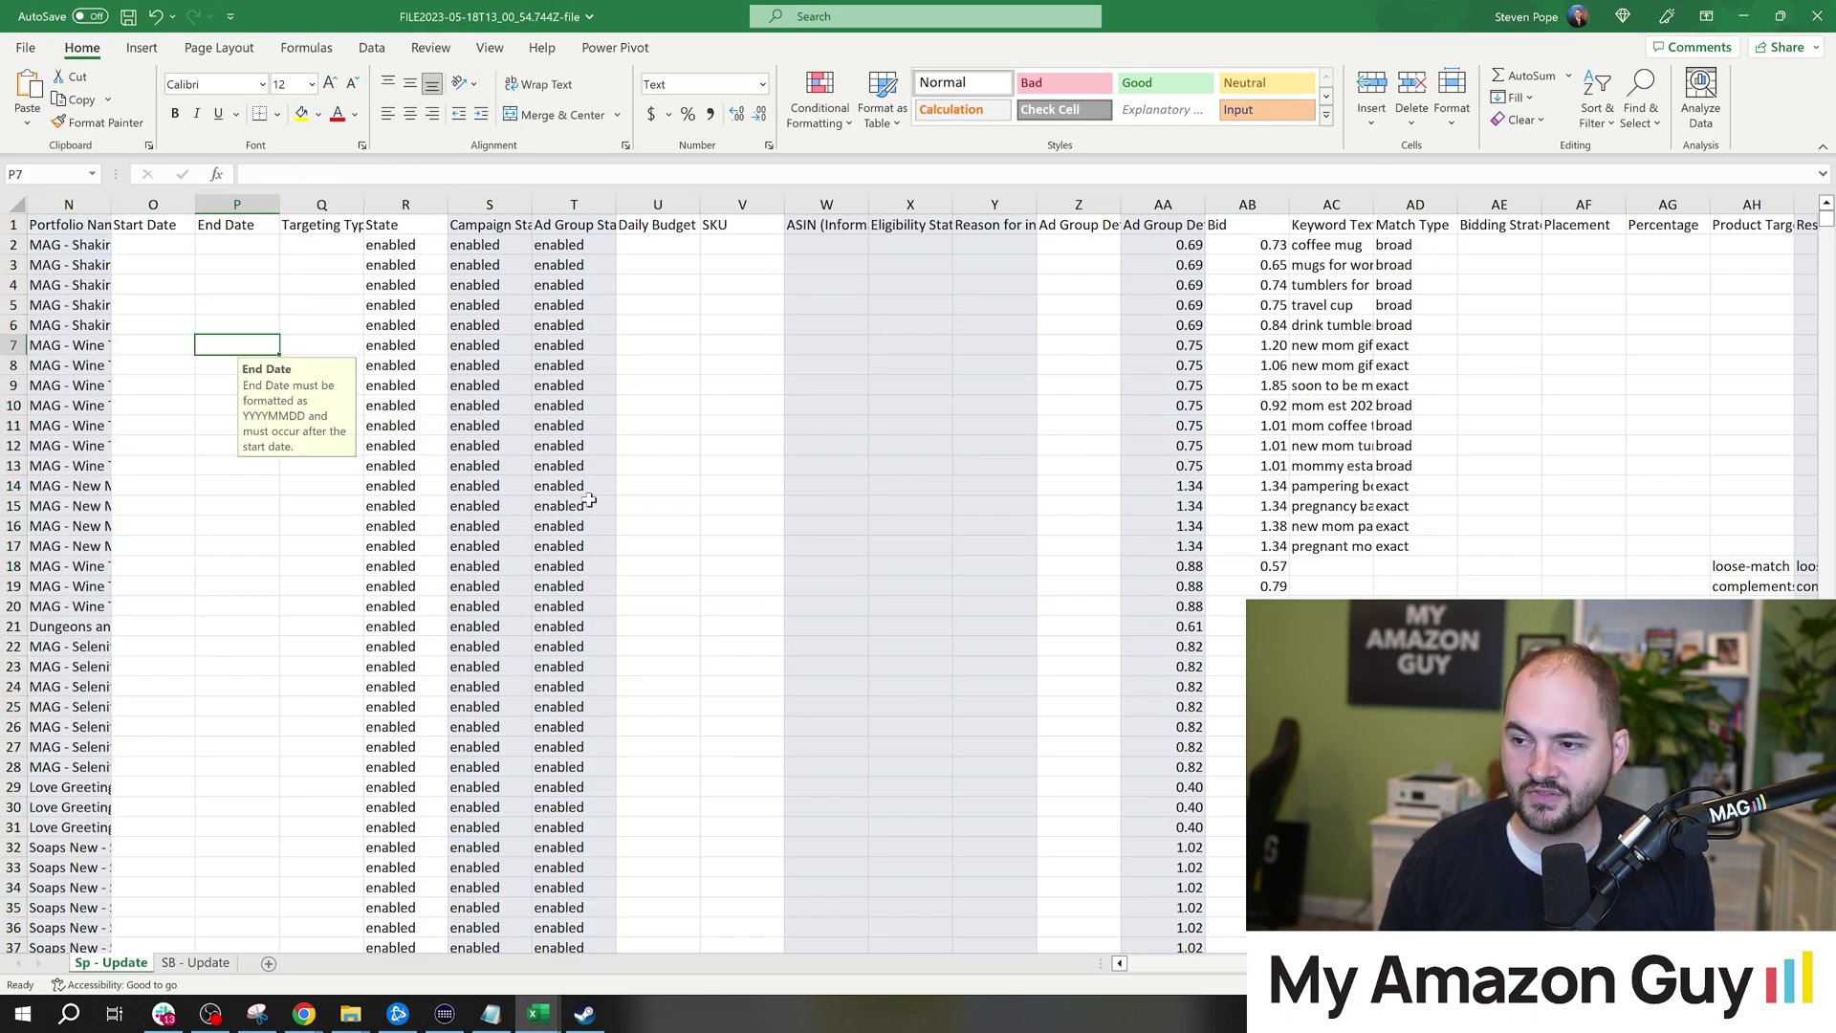
{"action": "scroll", "coordinate": [621, 574], "scroll_direction": "left", "scroll_amount": 5}
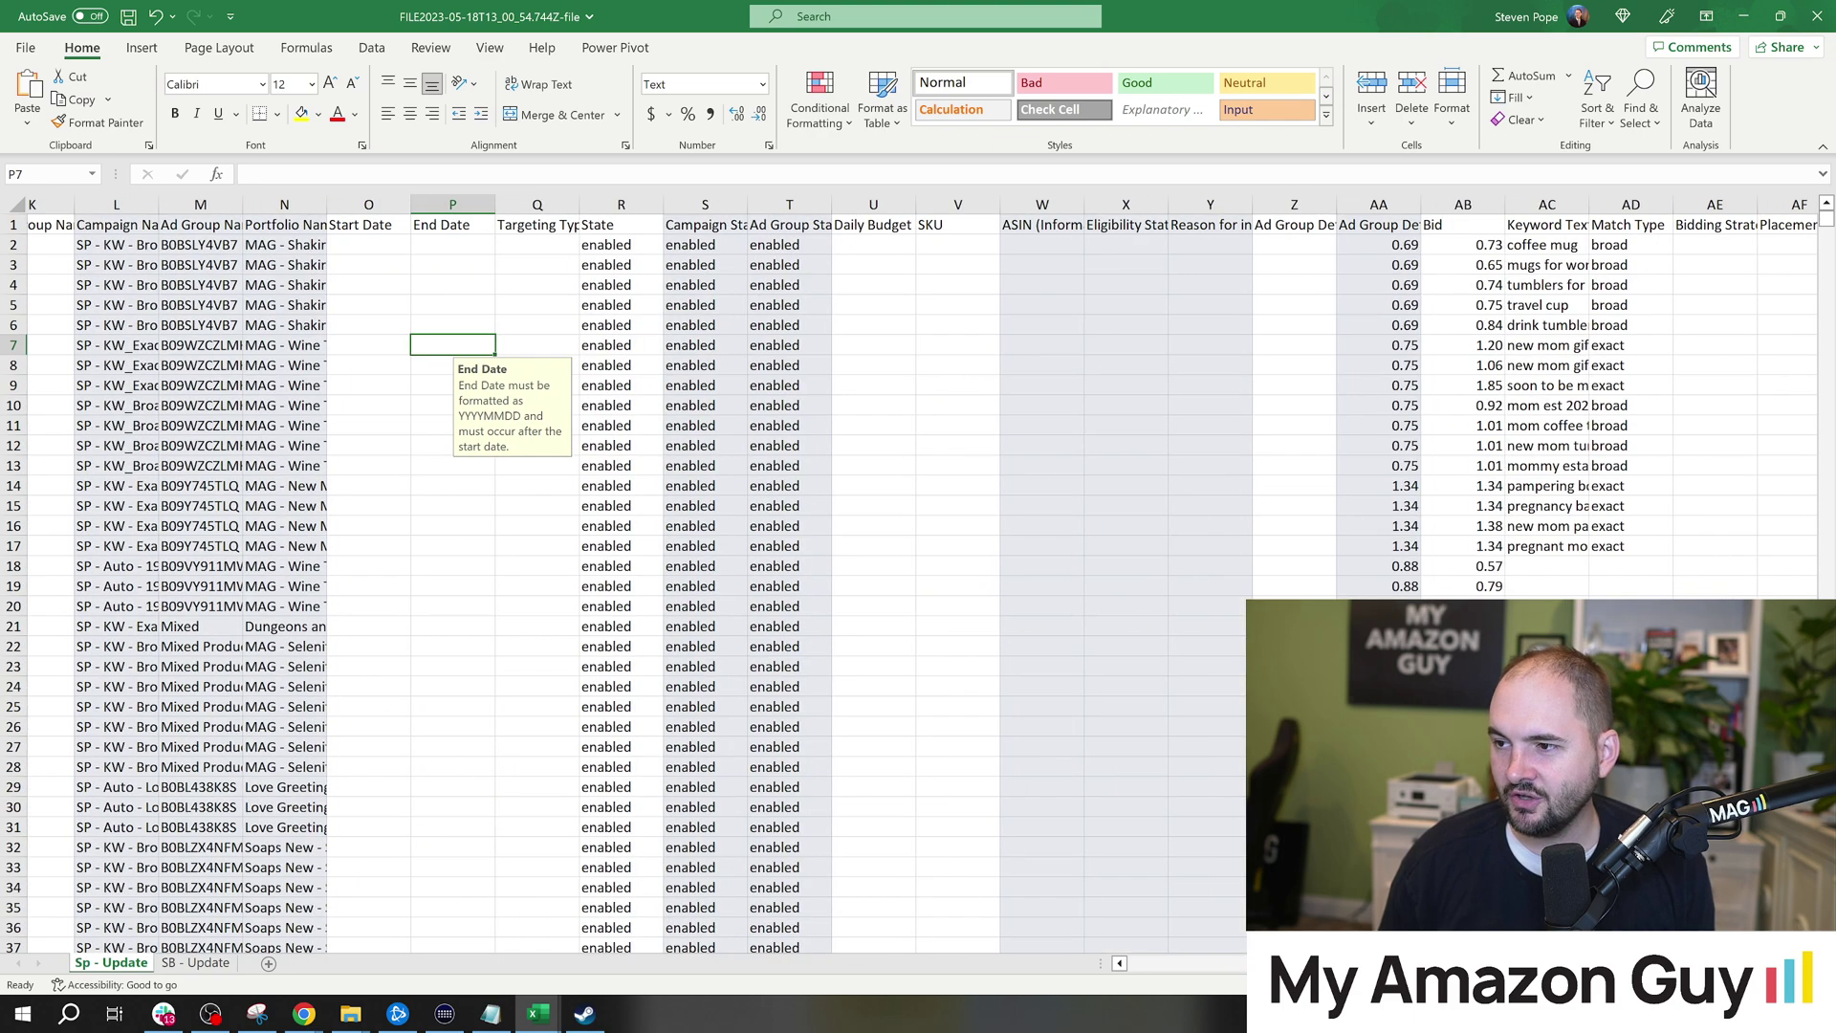
{"action": "scroll", "coordinate": [918, 573], "scroll_direction": "left", "scroll_amount": 1}
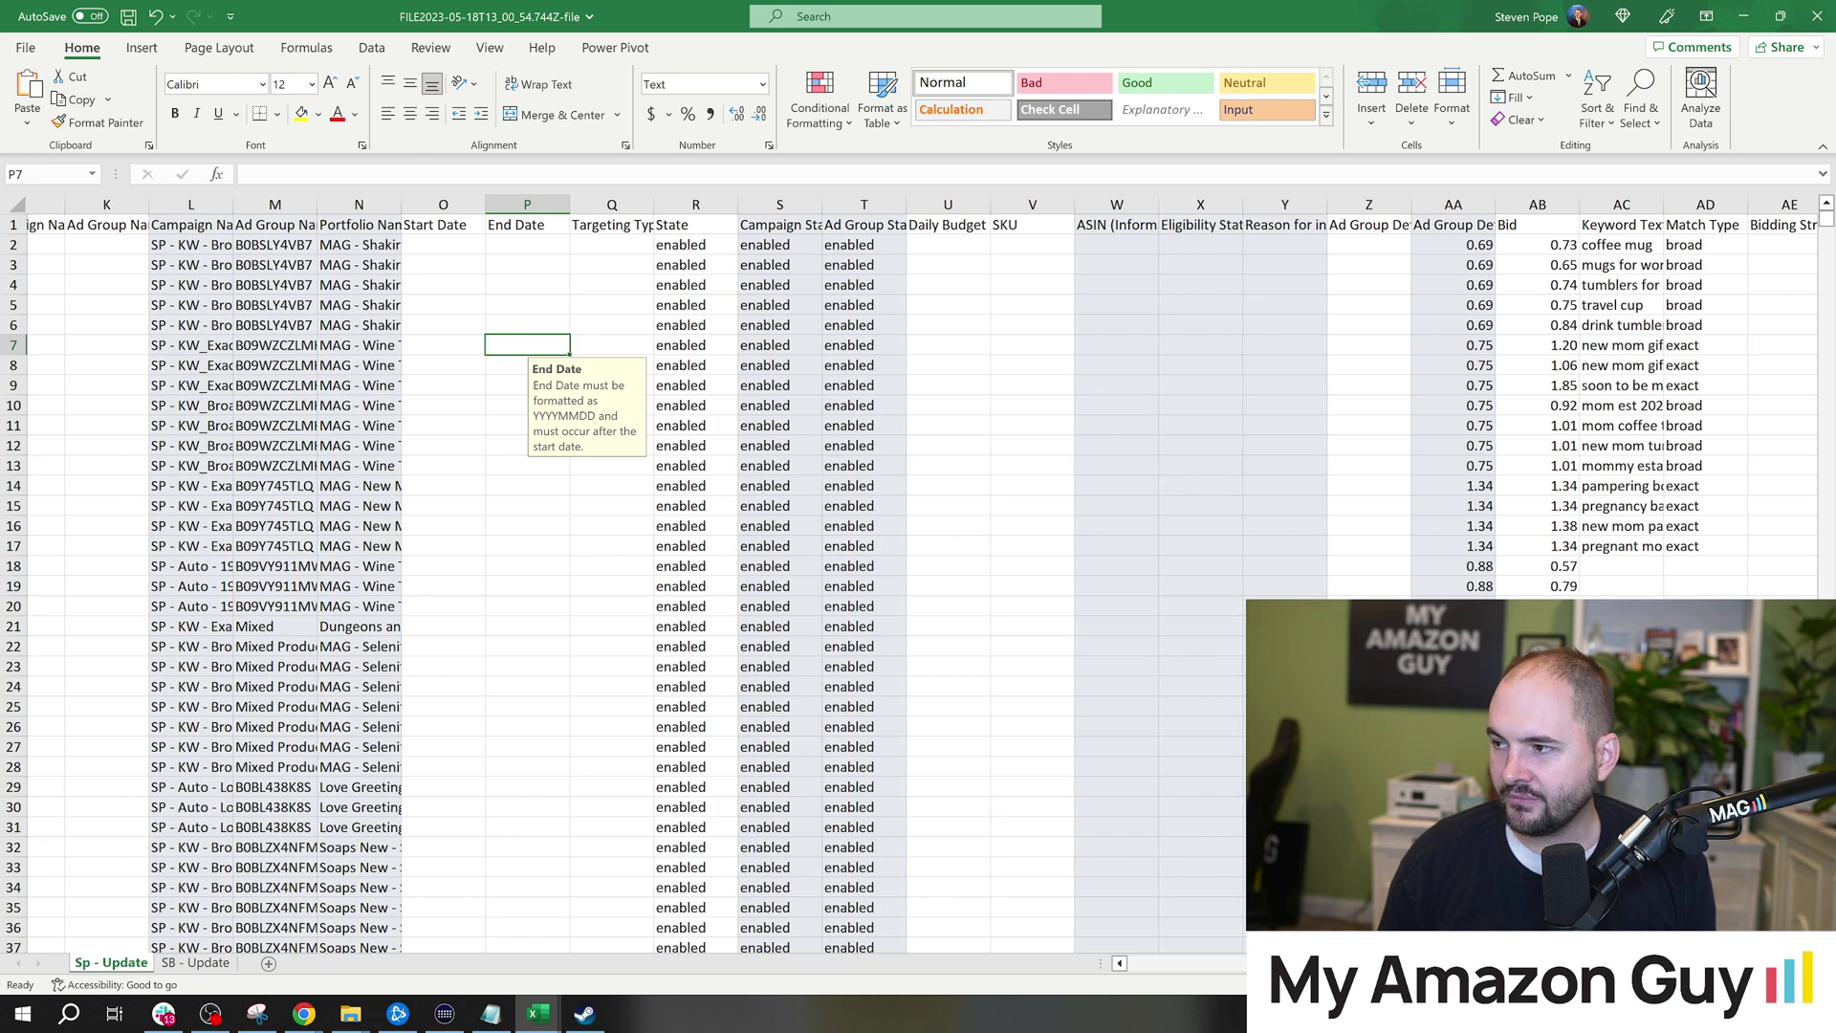
{"action": "left_click", "coordinate": [1203, 223]}
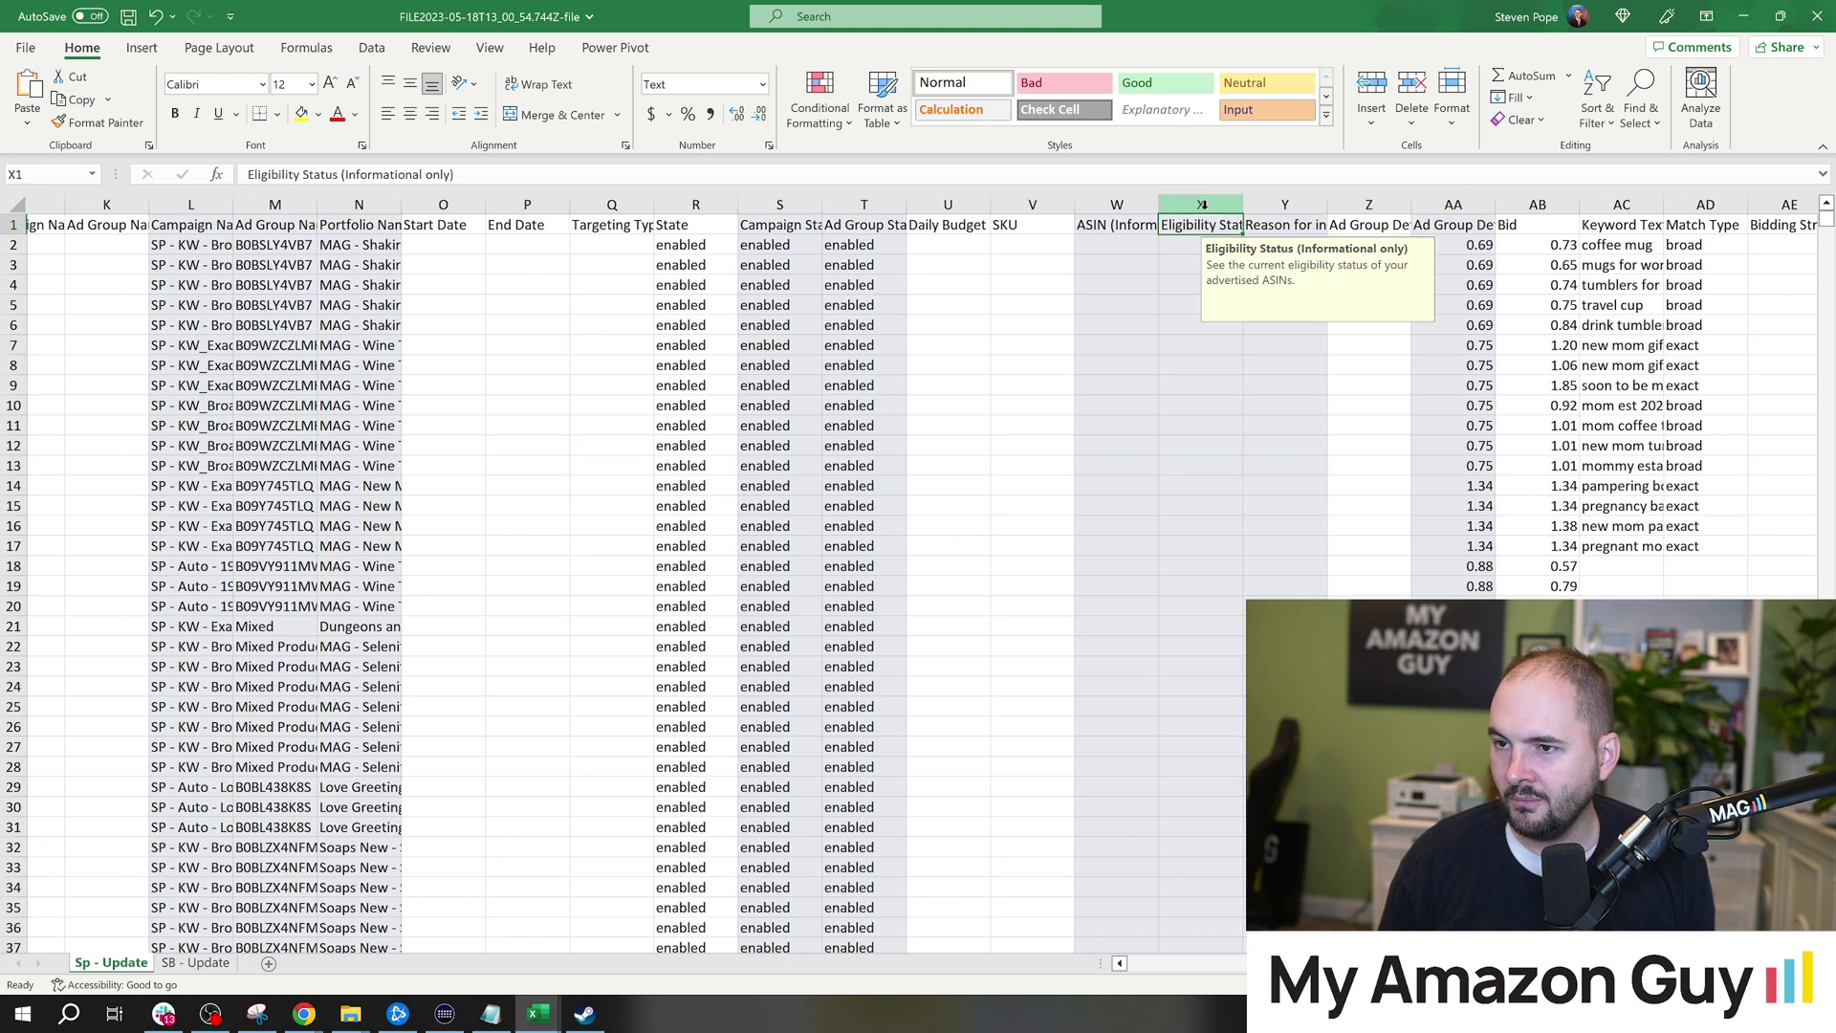
{"action": "double_click", "coordinate": [1243, 204]}
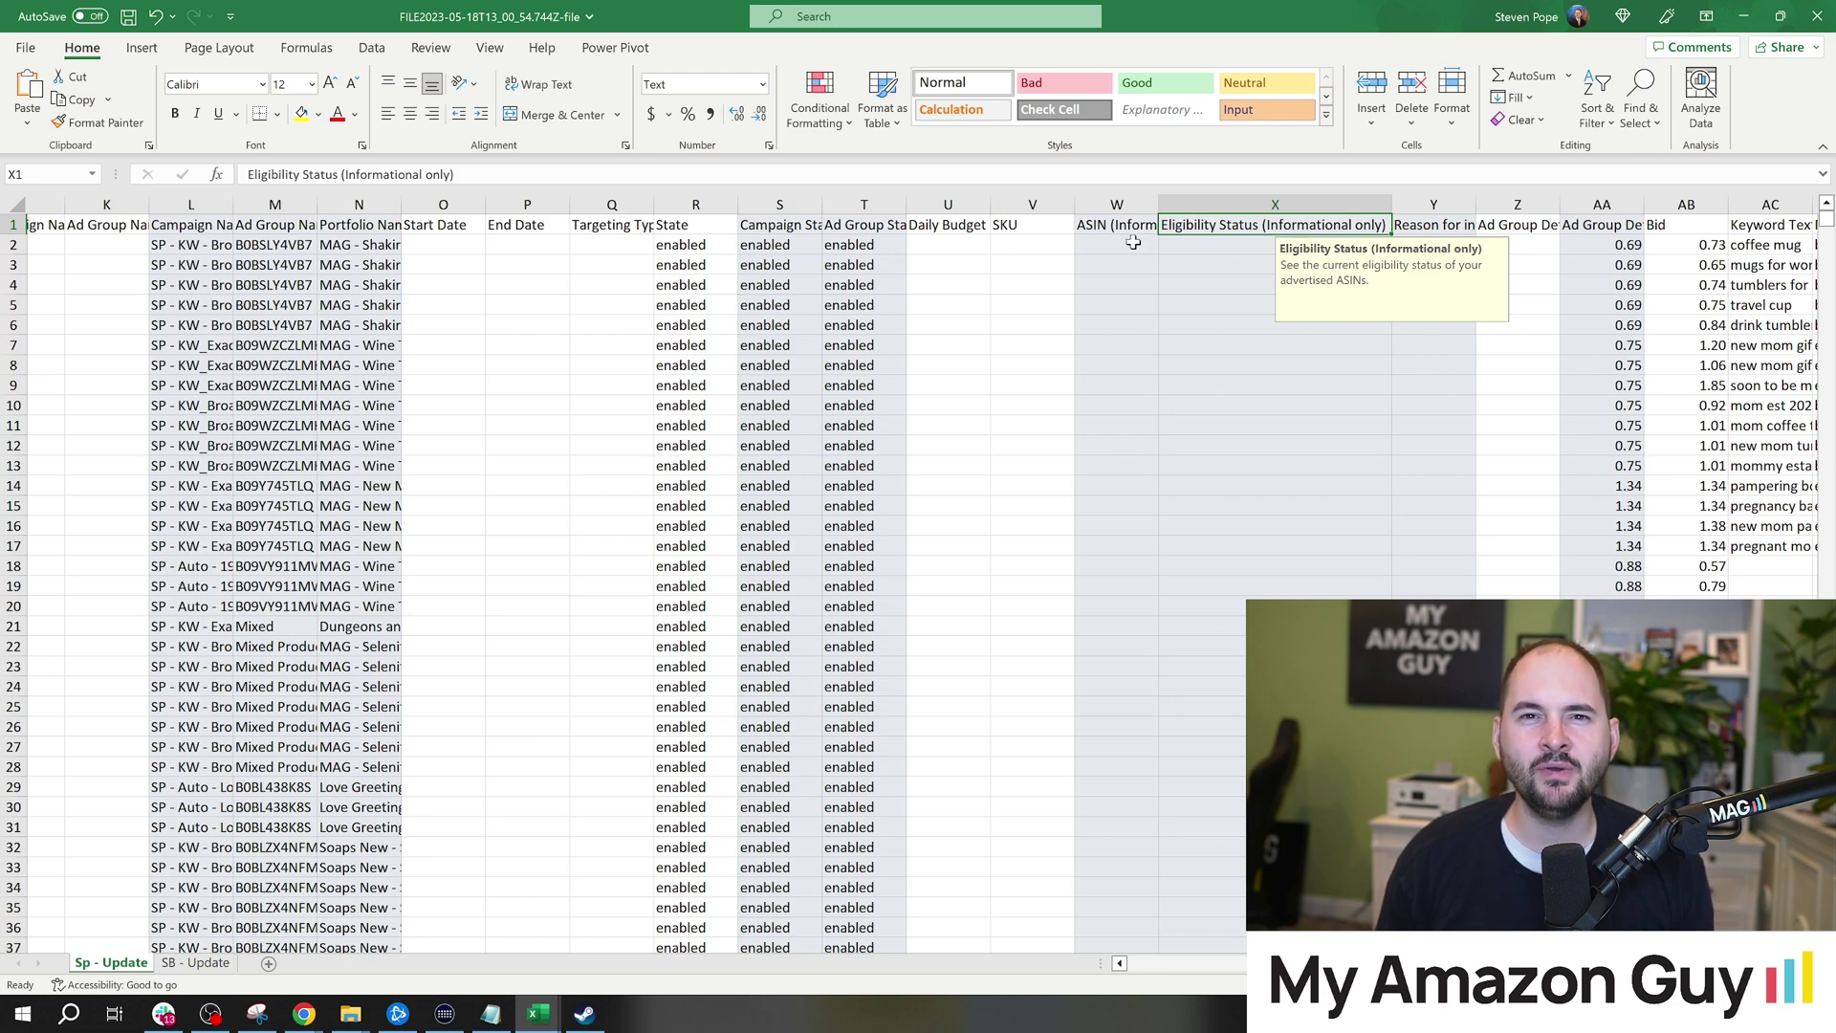
Turn on filters for every header row cell and open the Eligibility Status (X1) filter dropdown.
{"action": "left_click", "coordinate": [38, 224]}
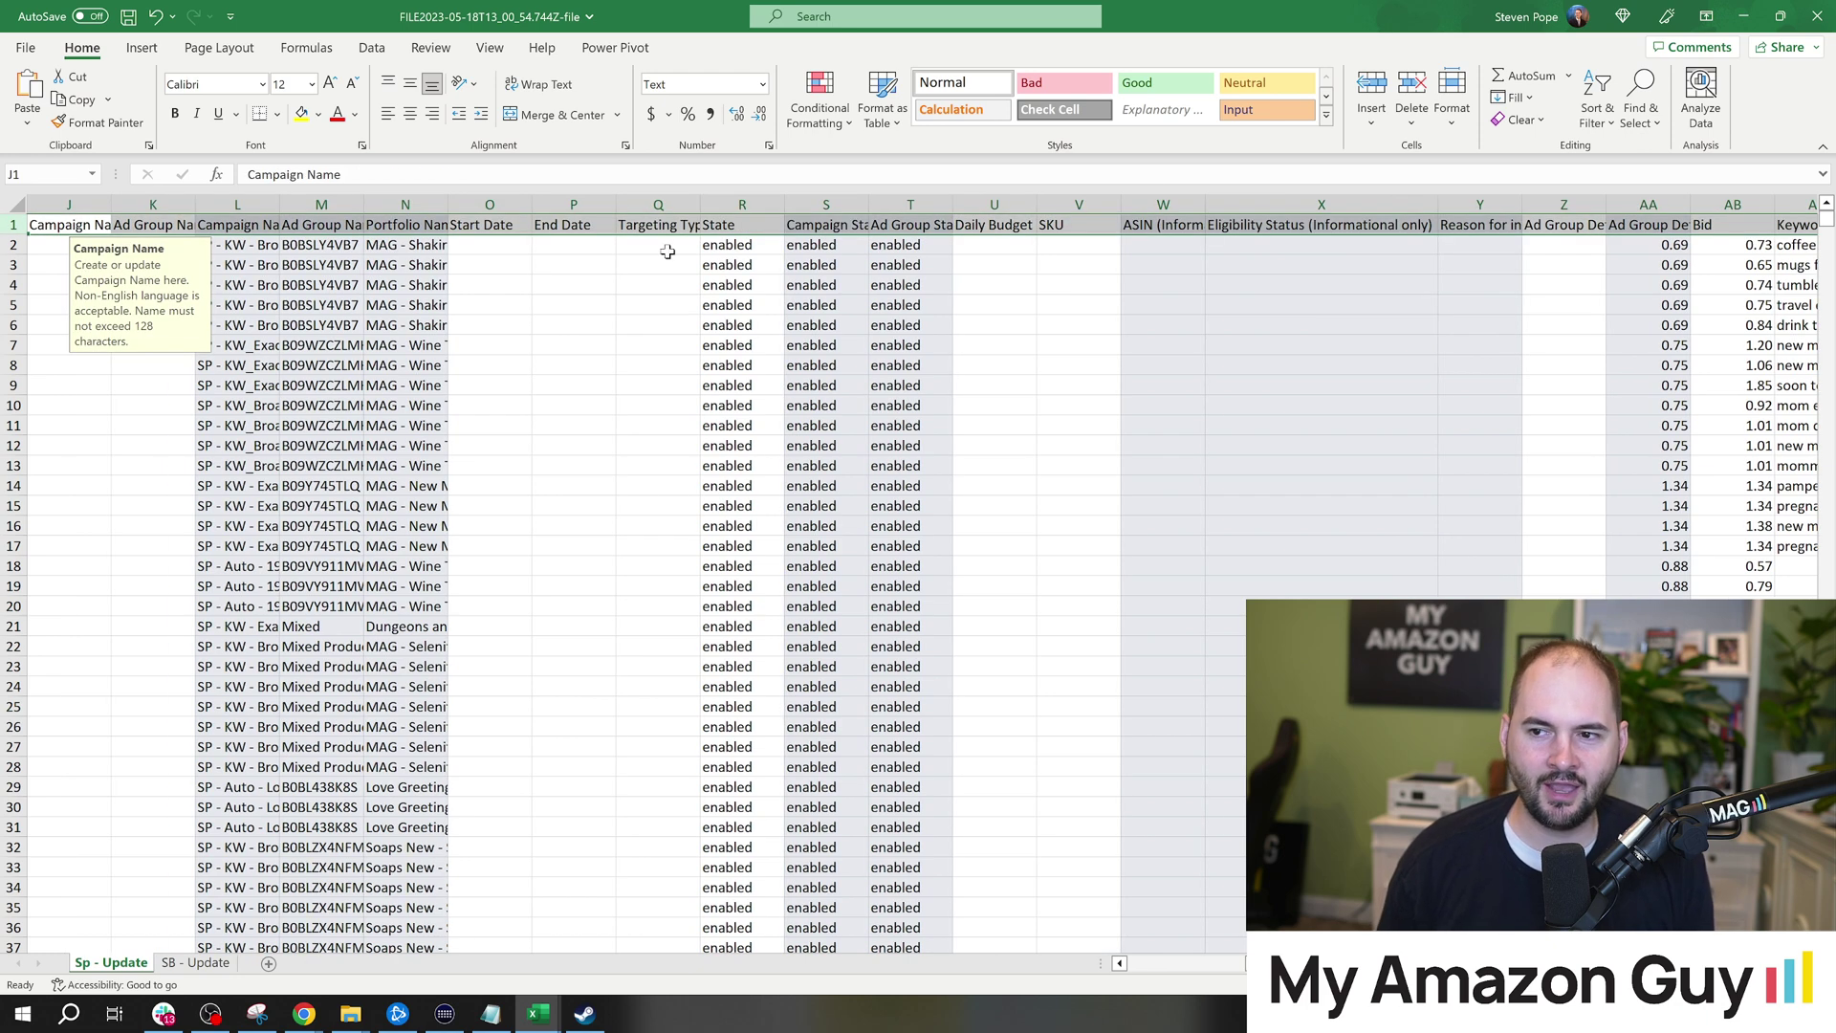
{"action": "left_click", "coordinate": [1595, 137]}
{"action": "left_click", "coordinate": [1616, 234]}
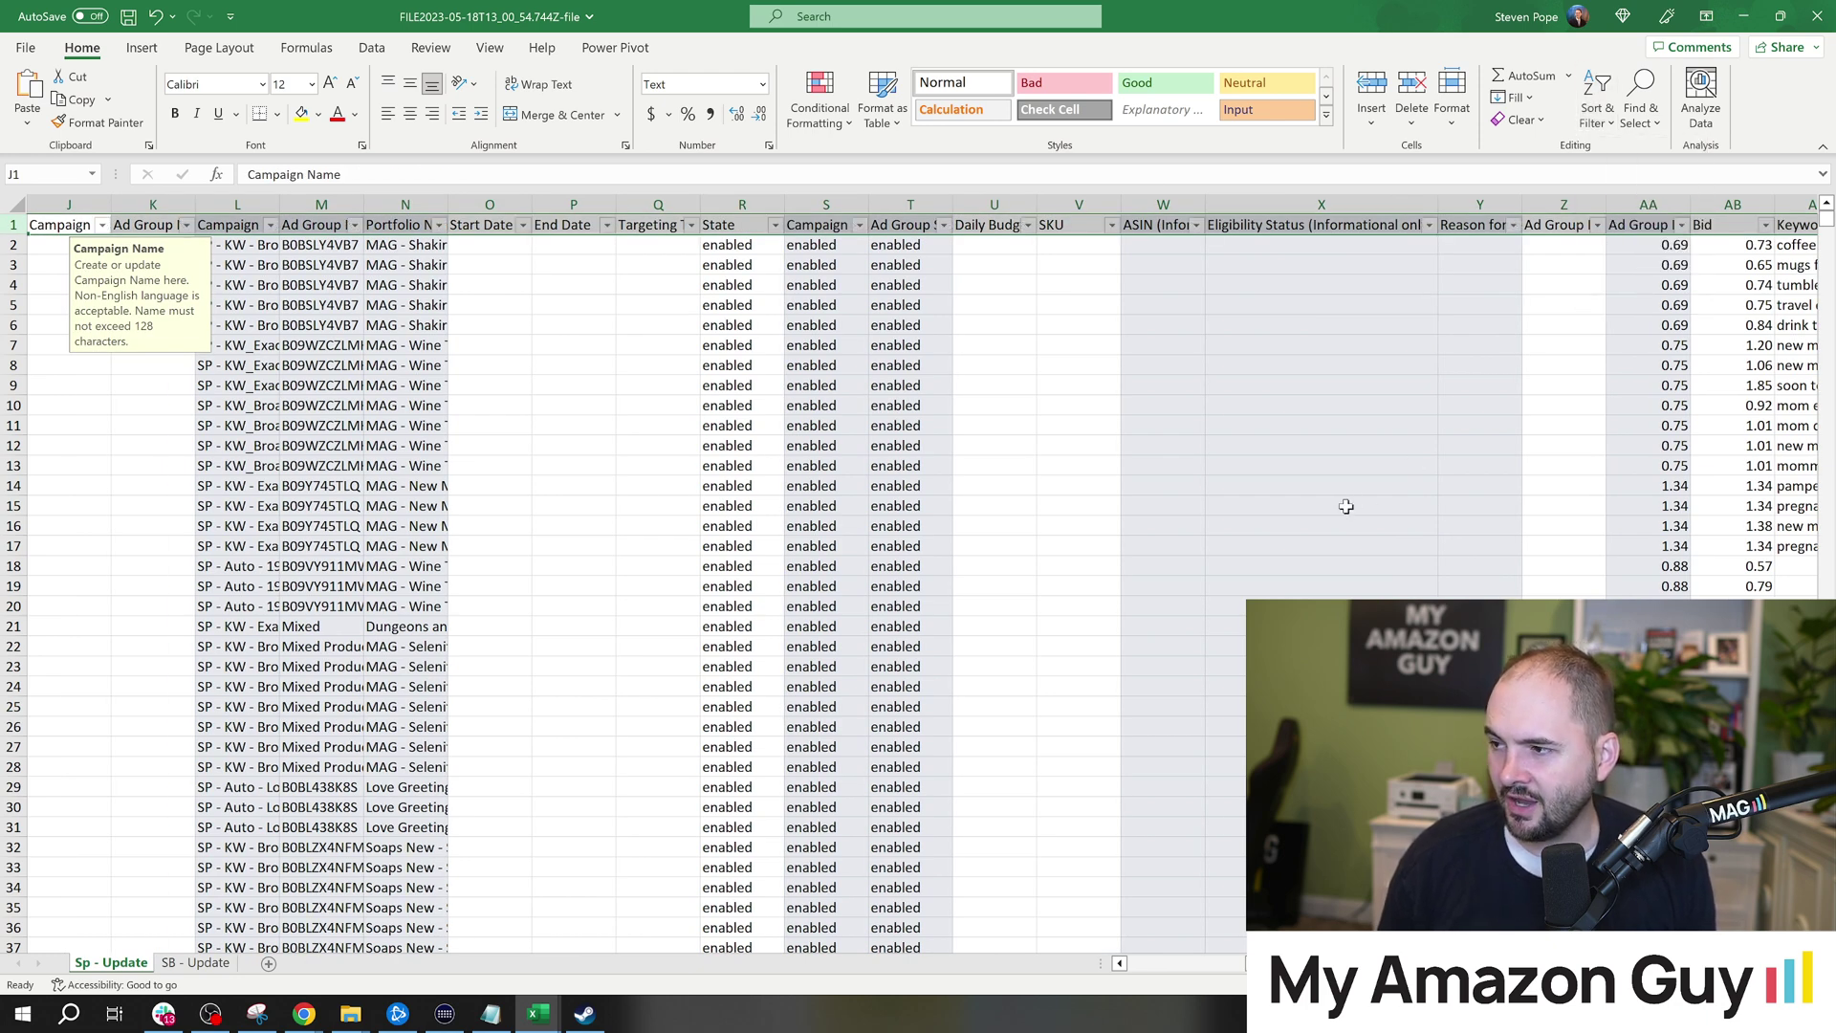
{"action": "left_click", "coordinate": [1399, 226]}
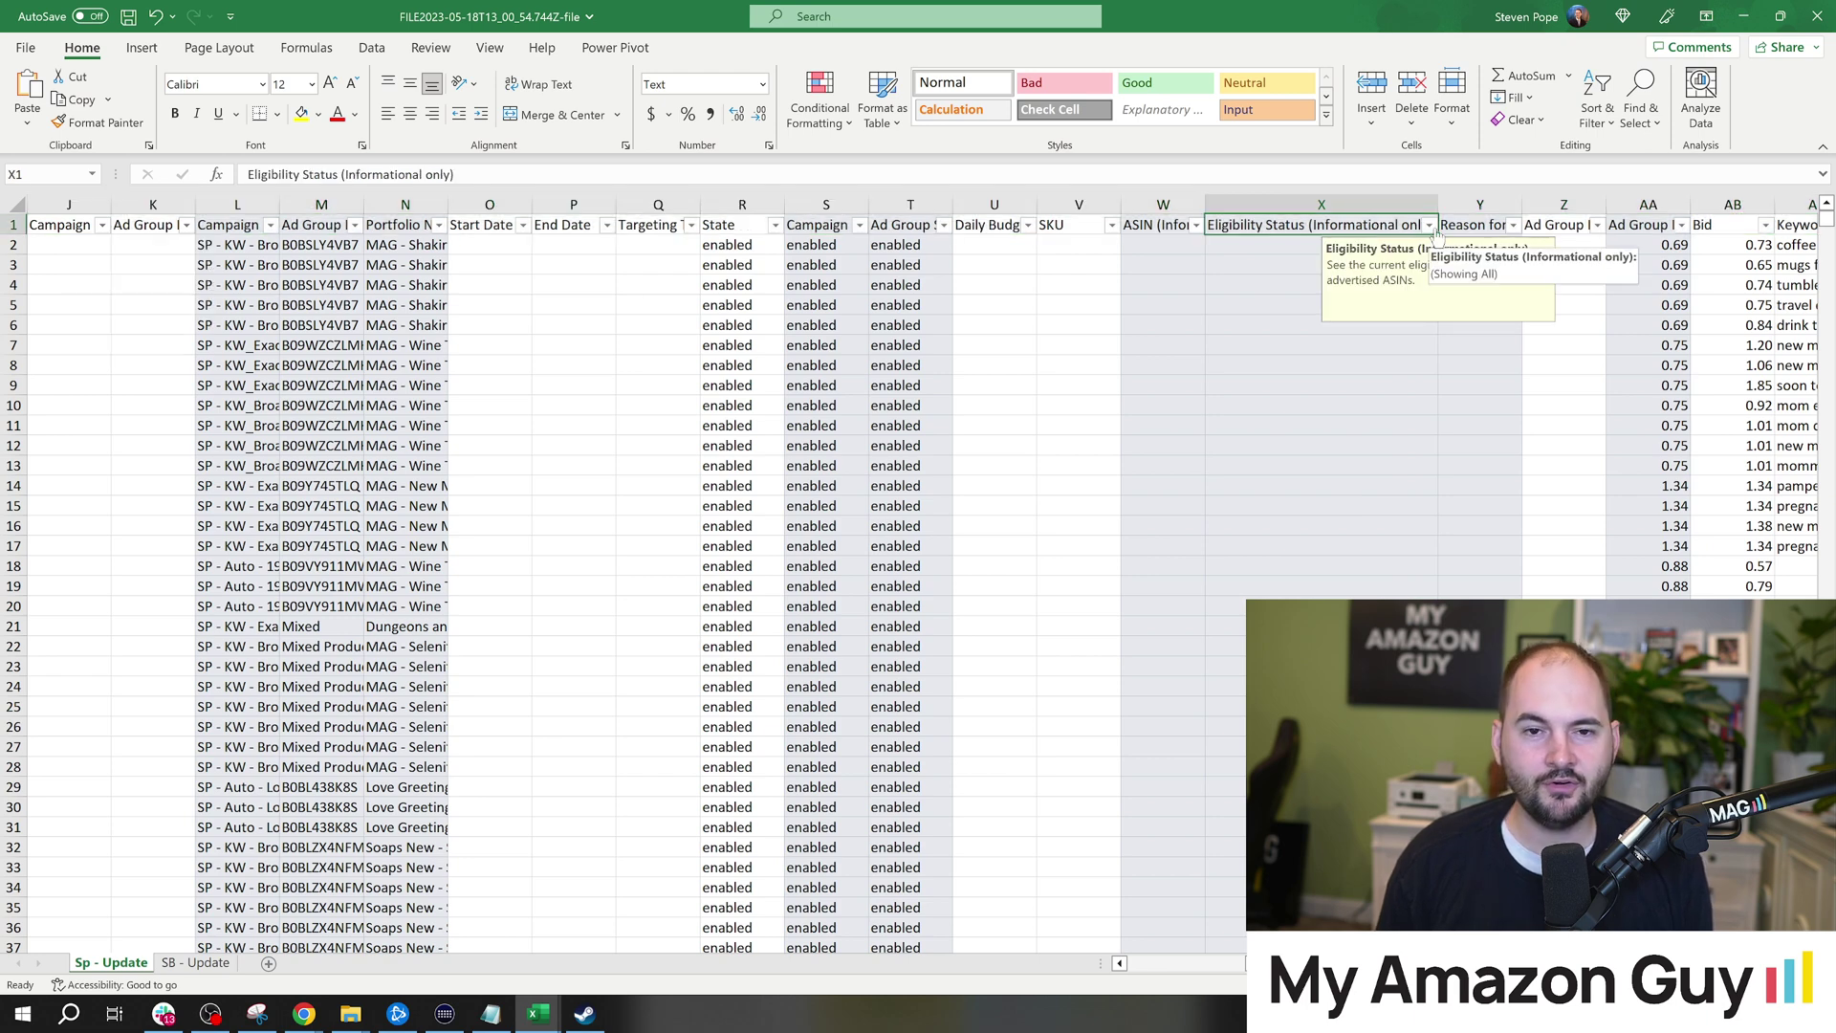
{"action": "left_click", "coordinate": [1432, 228]}
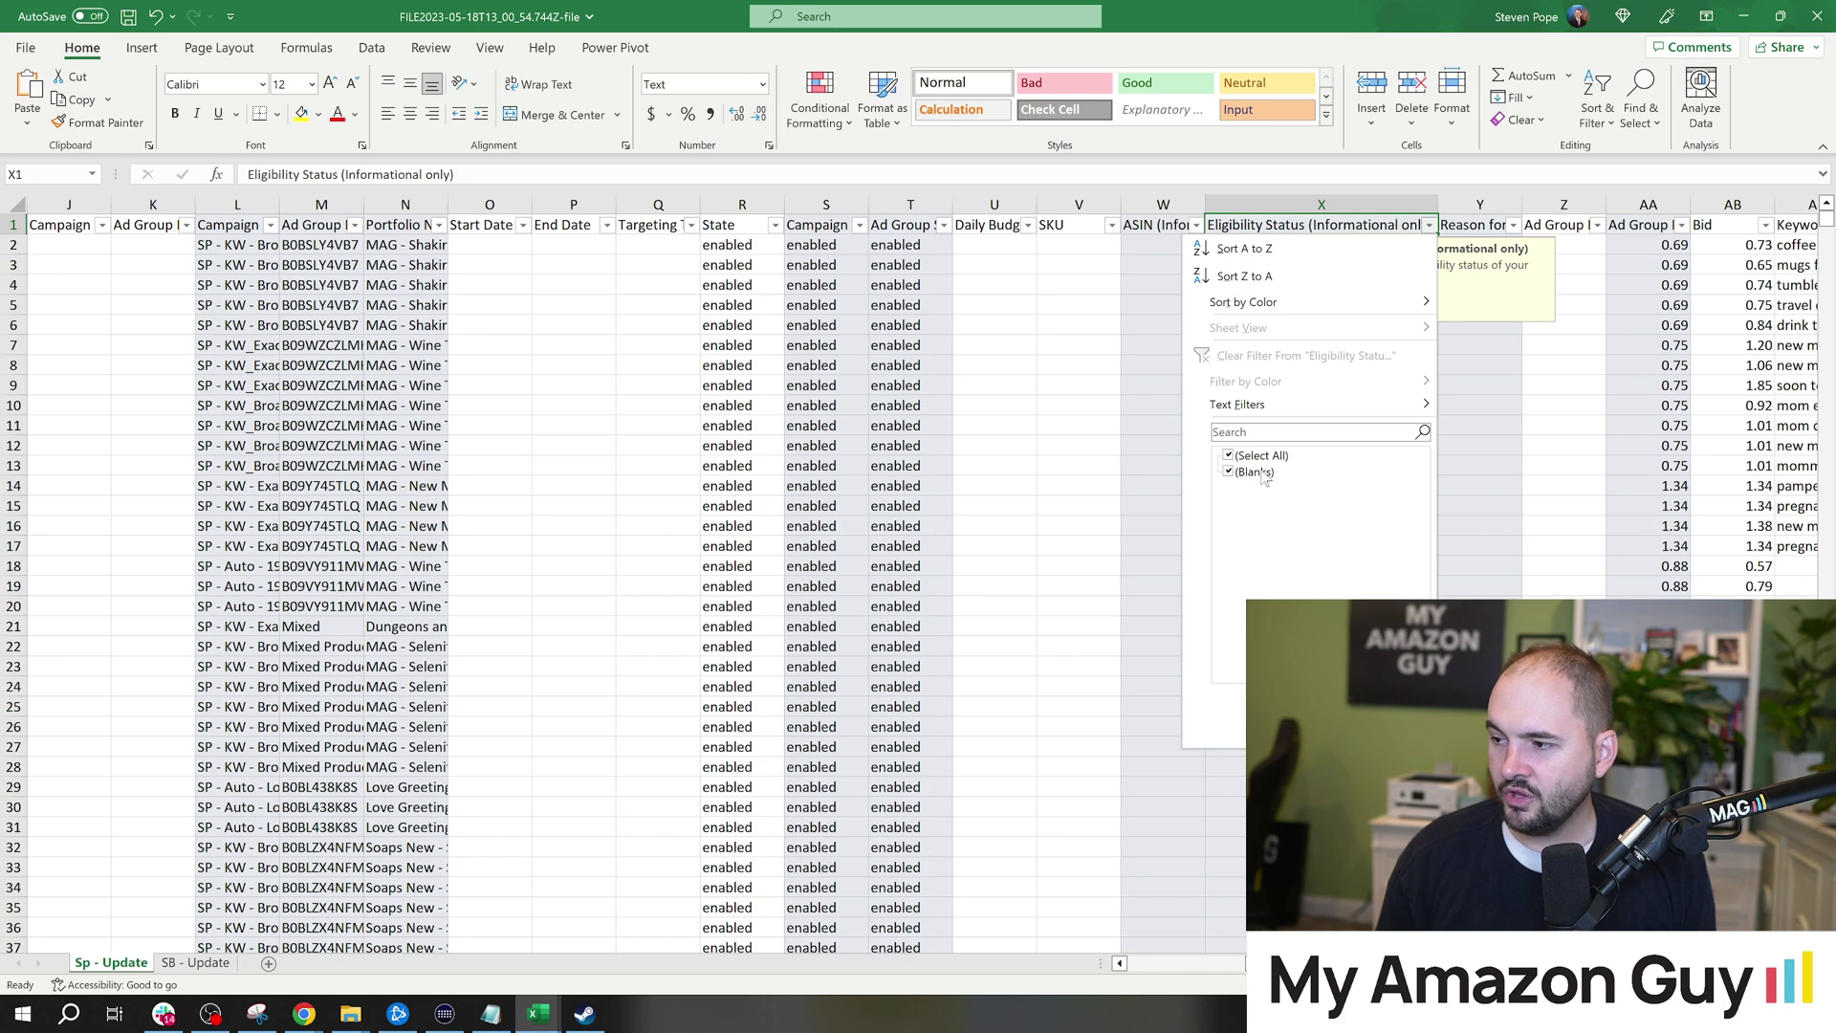
{"action": "left_click", "coordinate": [1109, 426]}
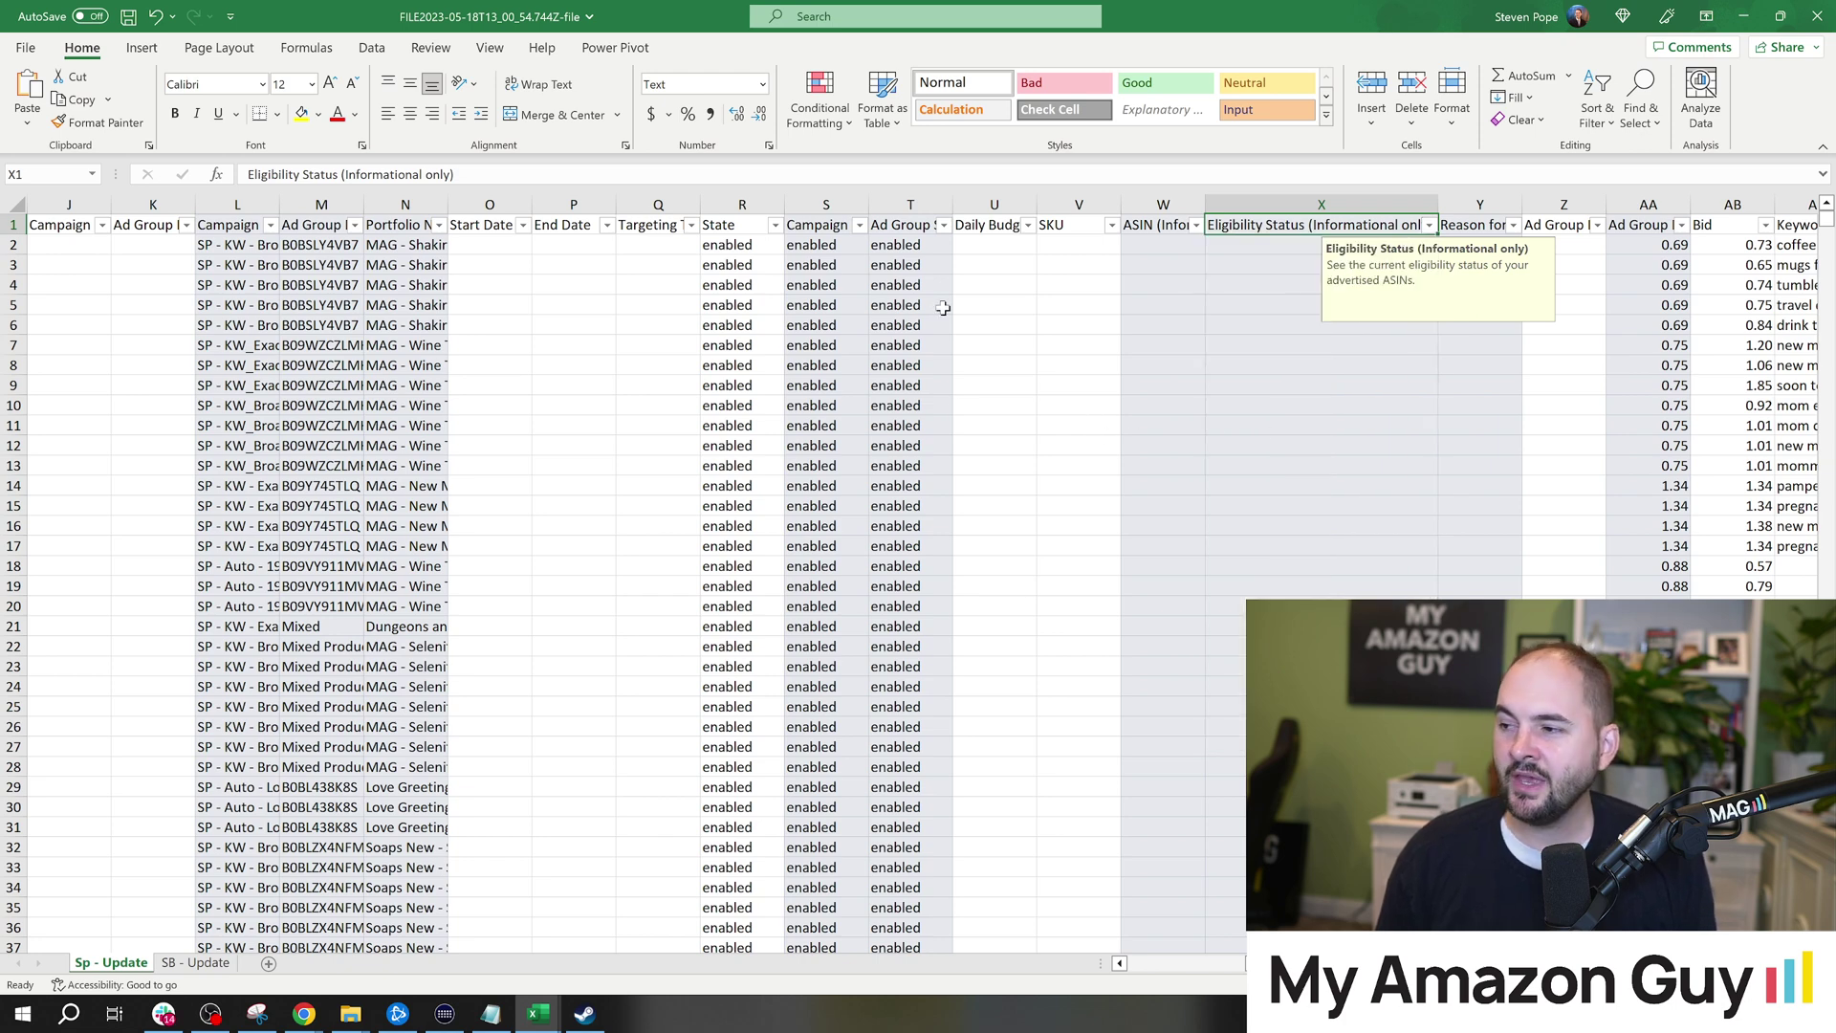
{"action": "left_click", "coordinate": [1430, 225]}
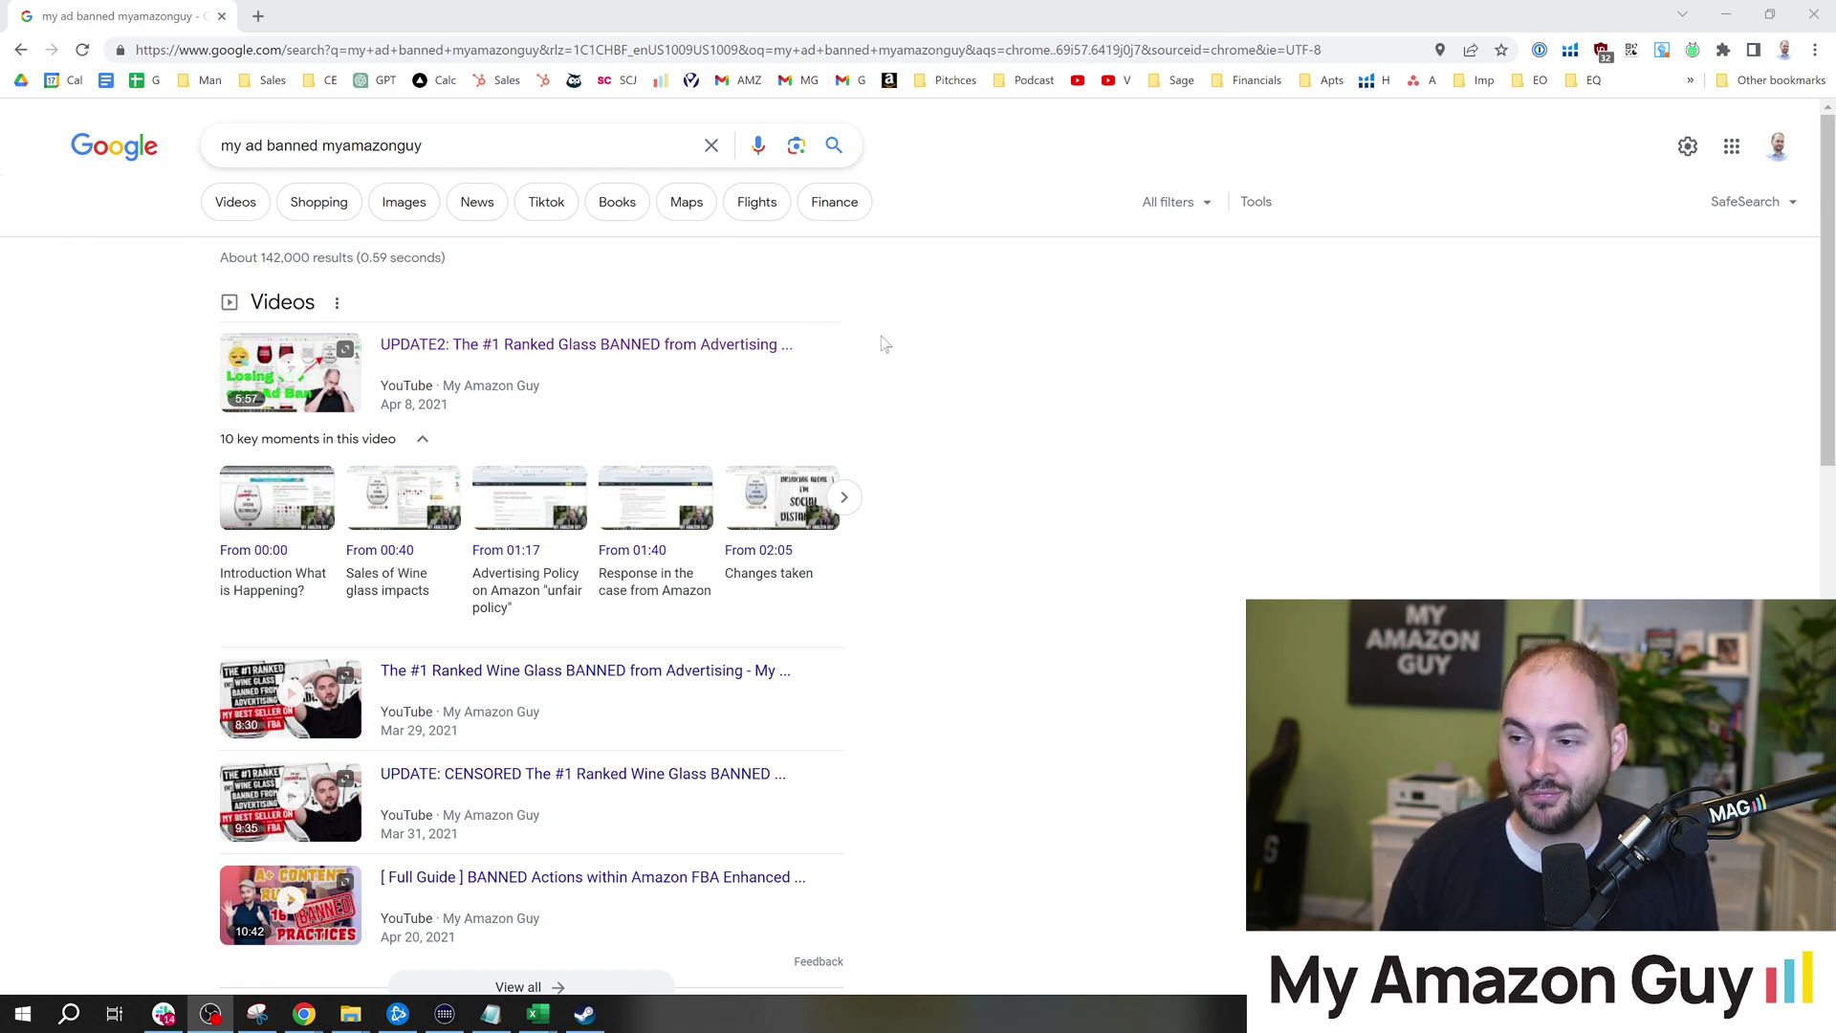
{"action": "left_click", "coordinate": [902, 385]}
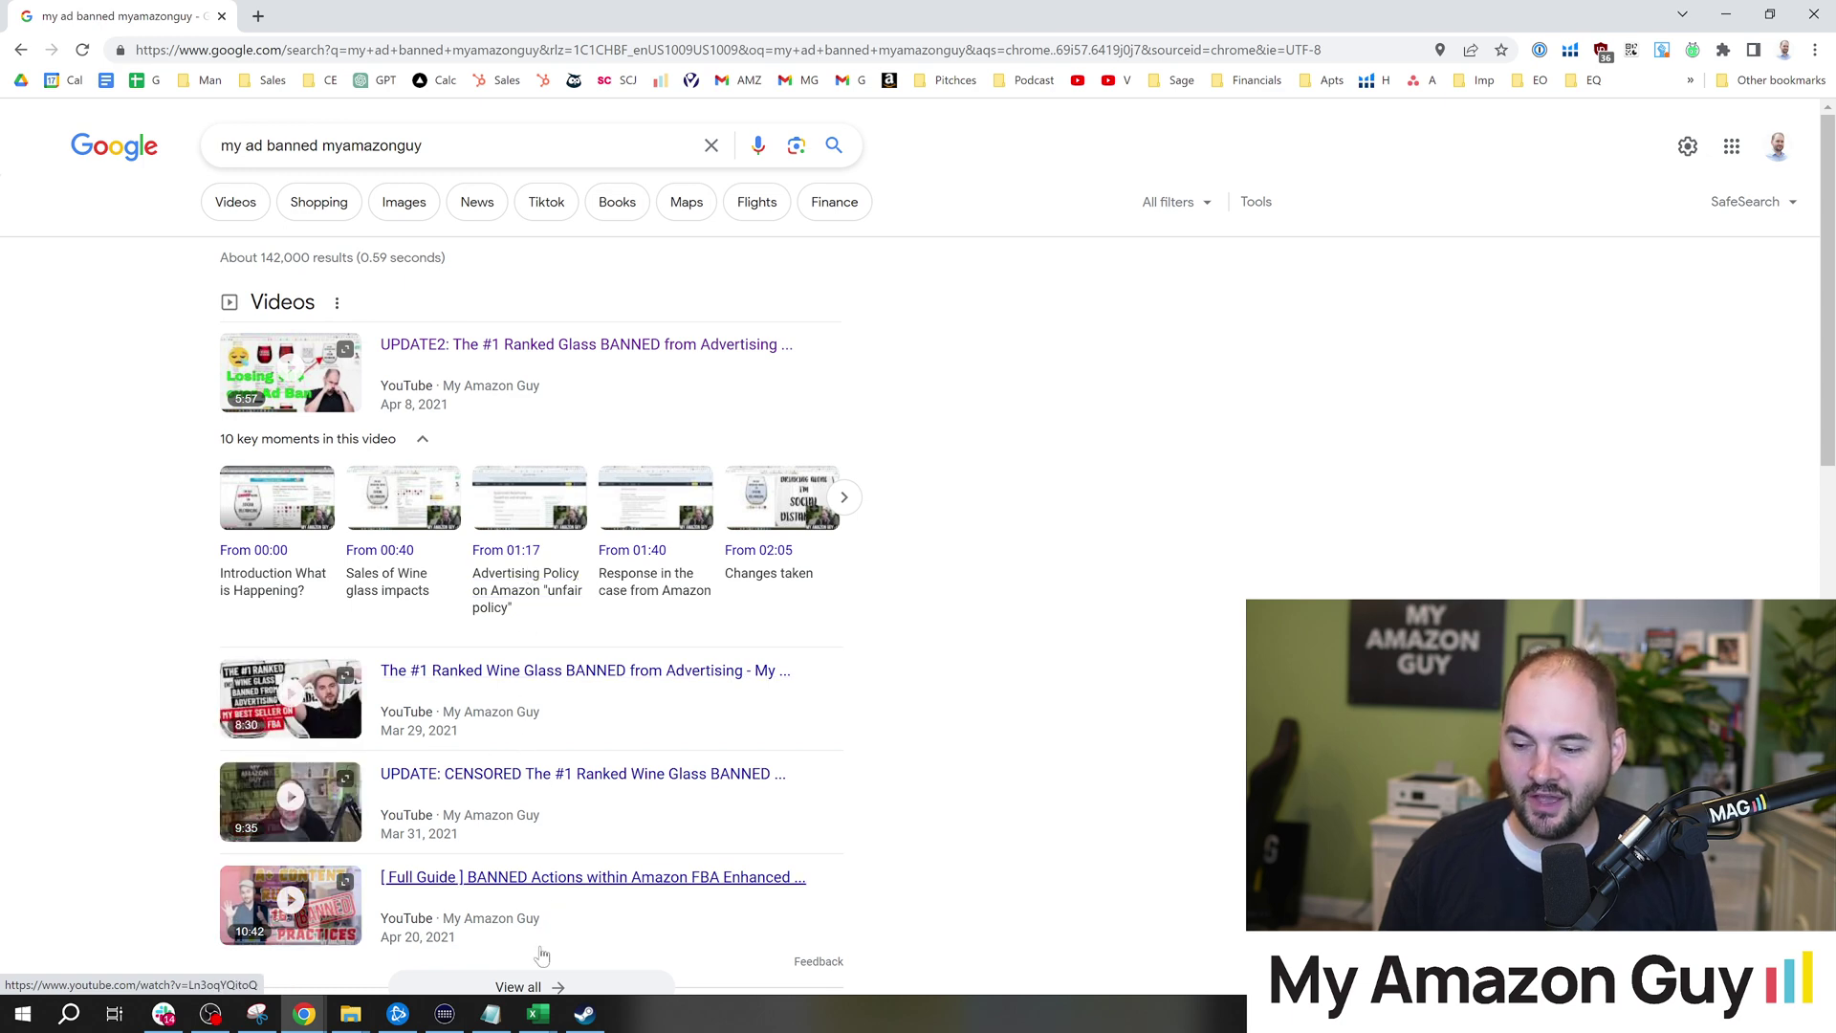
{"action": "mouse_move", "coordinate": [537, 1016]}
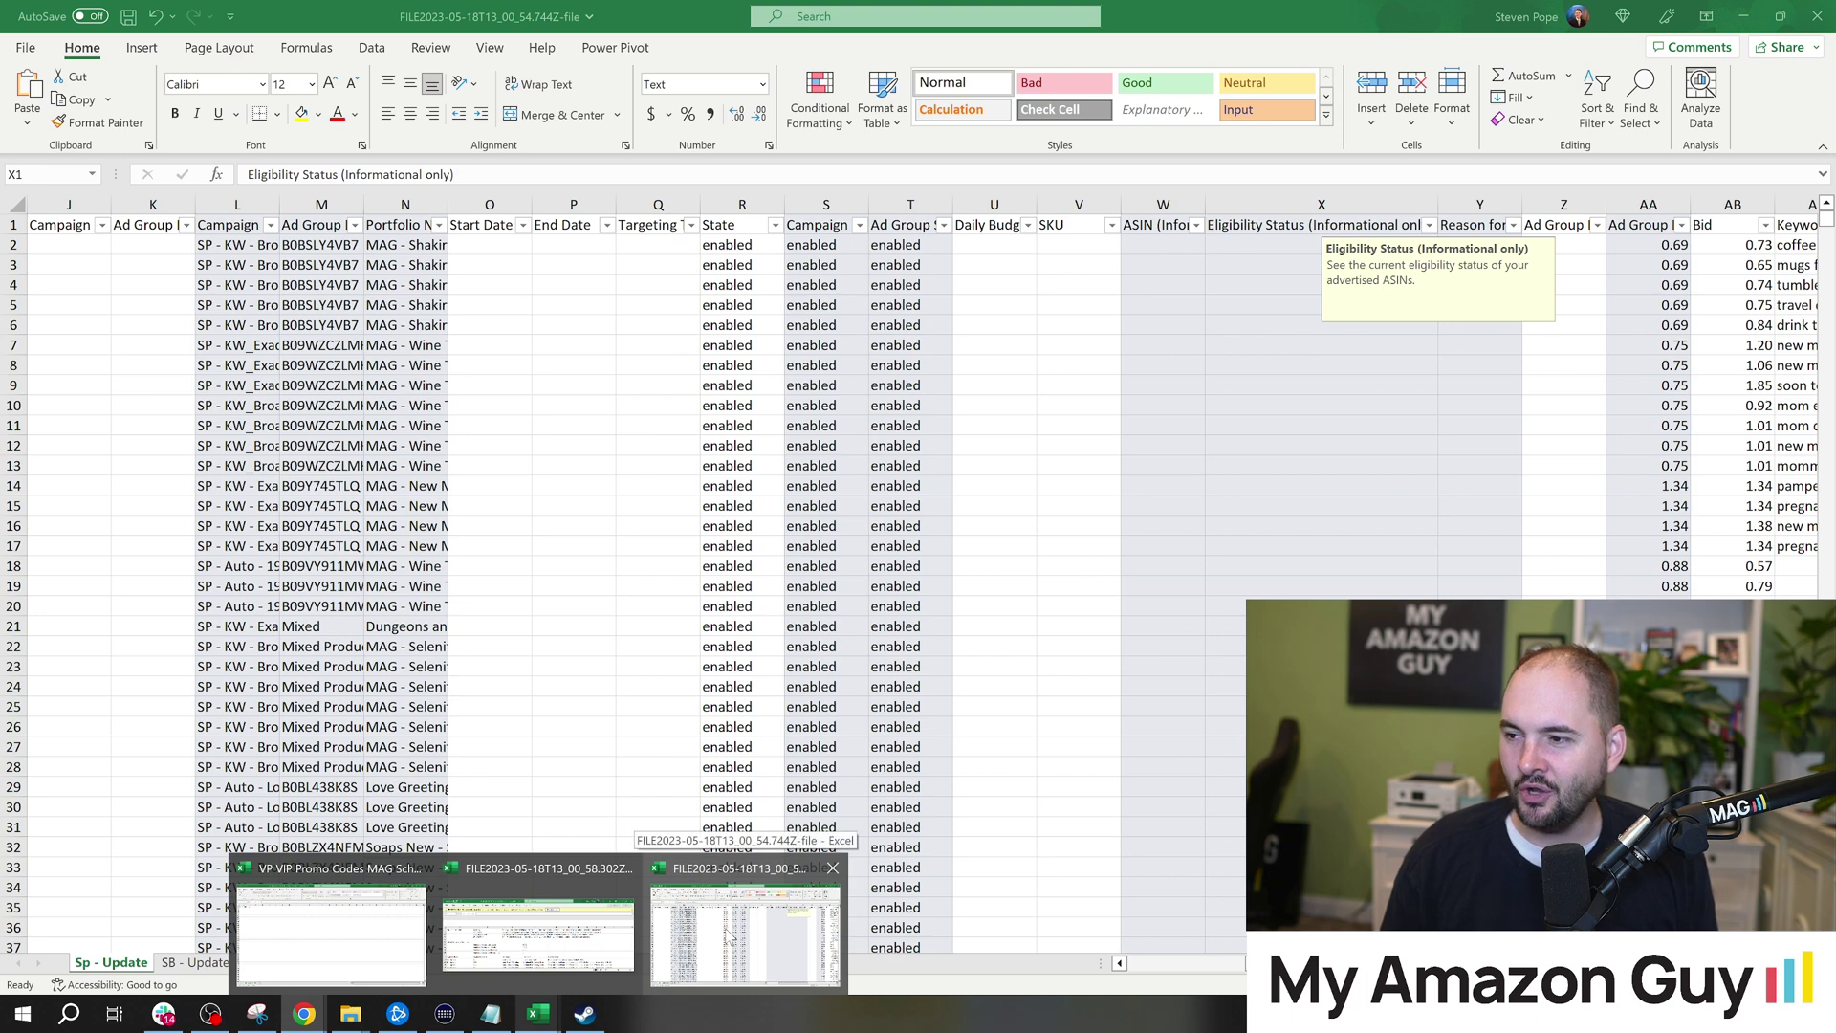
Bring the filtered bulk workbook back to the front in Excel.
{"action": "left_click", "coordinate": [732, 933]}
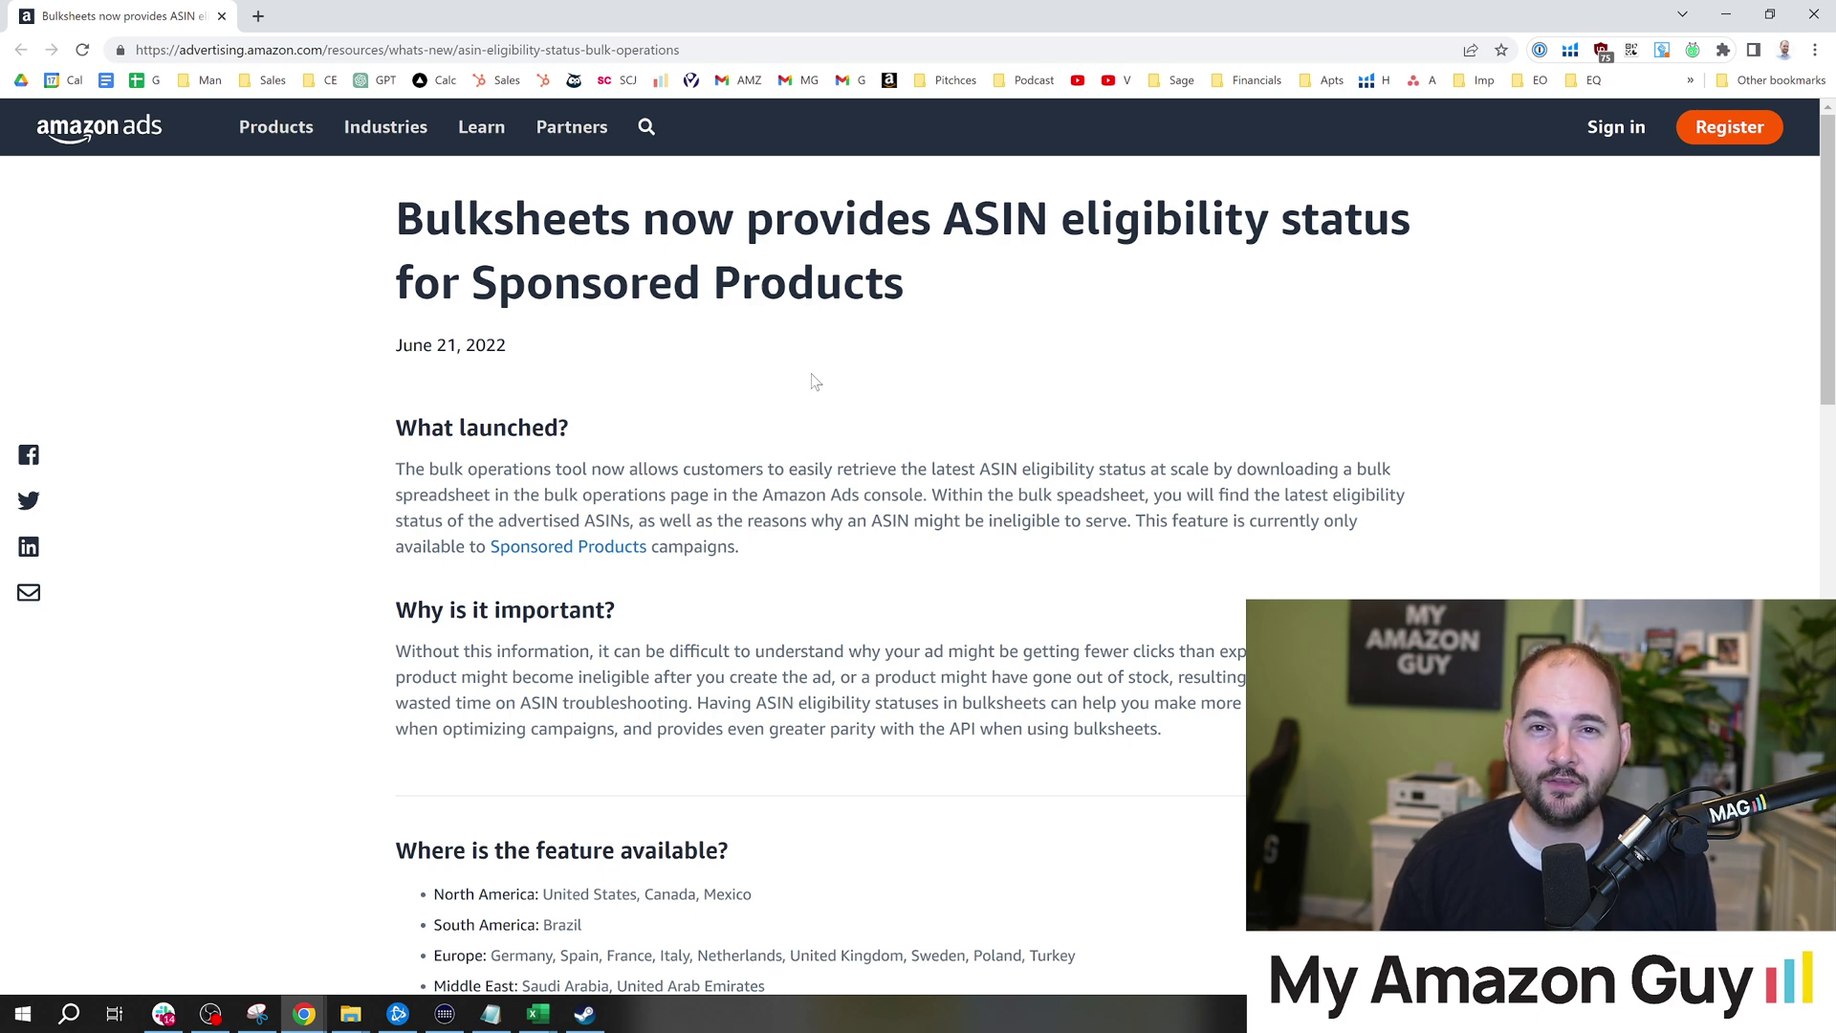
Read the ASIN eligibility status article and highlight 'Vendors' under who can use it.
{"action": "scroll", "coordinate": [829, 392], "scroll_direction": "down", "scroll_amount": 3}
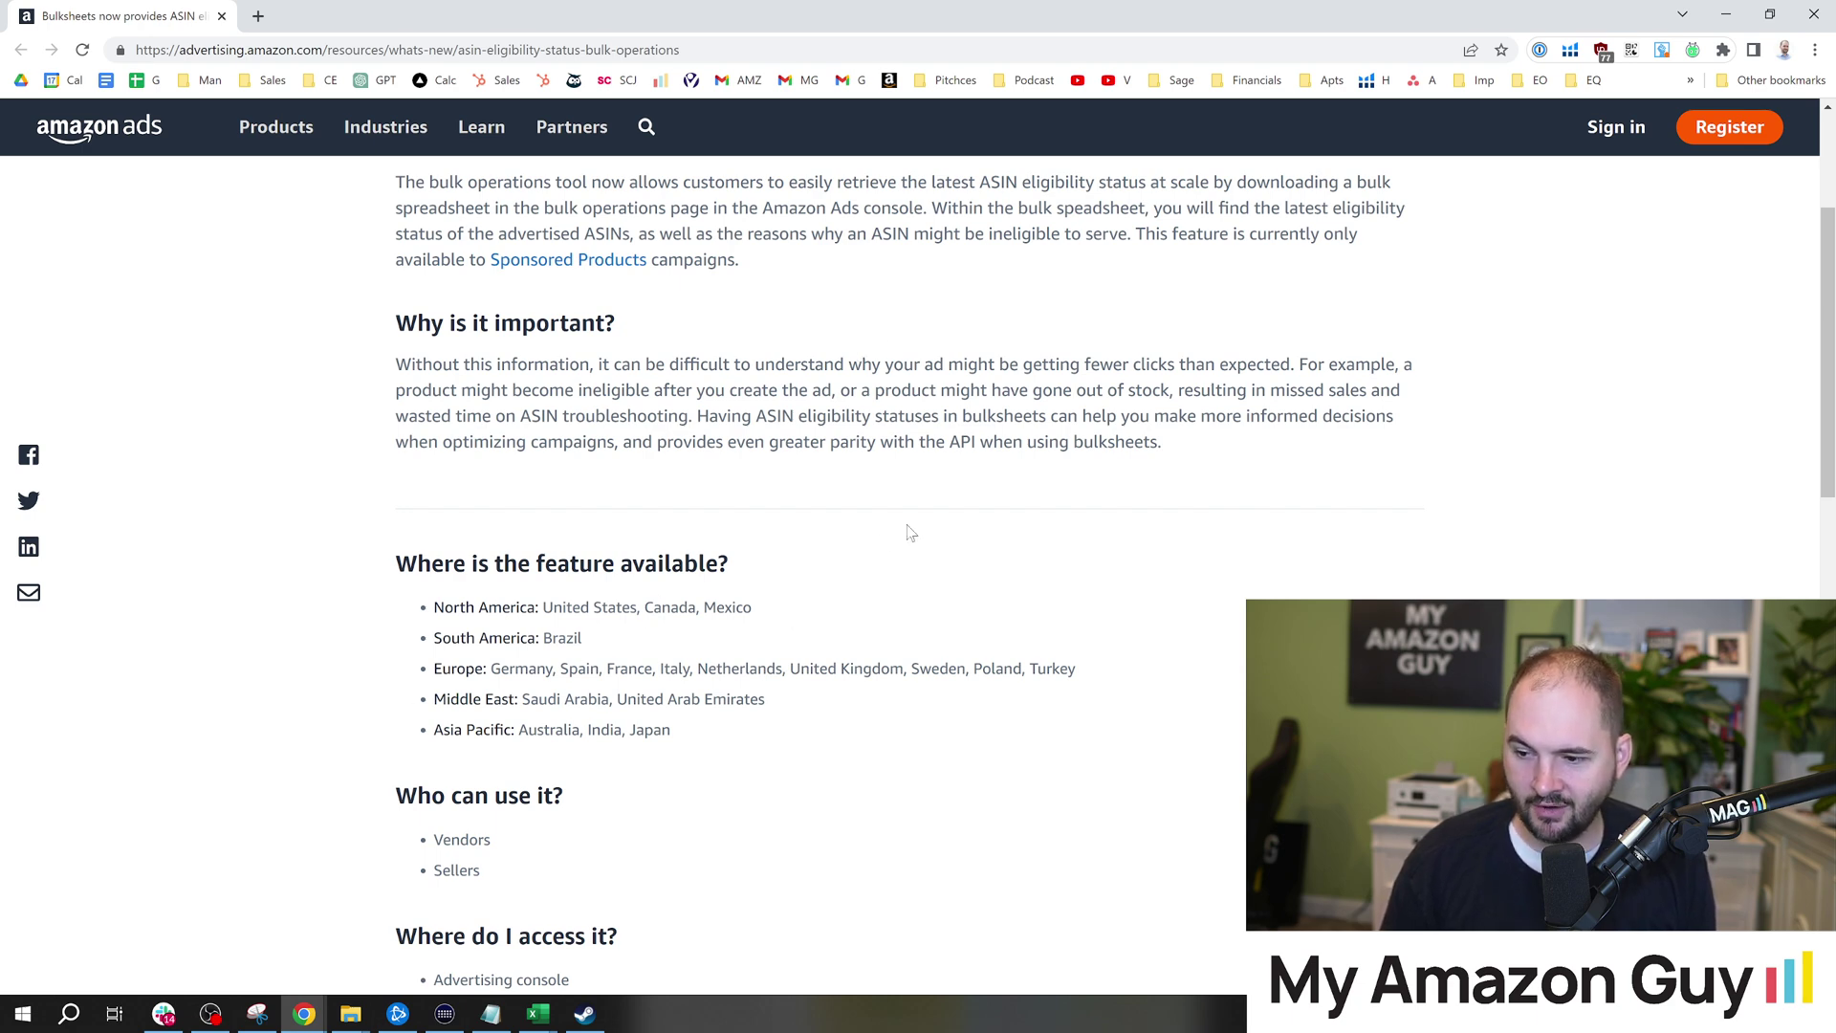
{"action": "scroll", "coordinate": [892, 556], "scroll_direction": "up", "scroll_amount": 3}
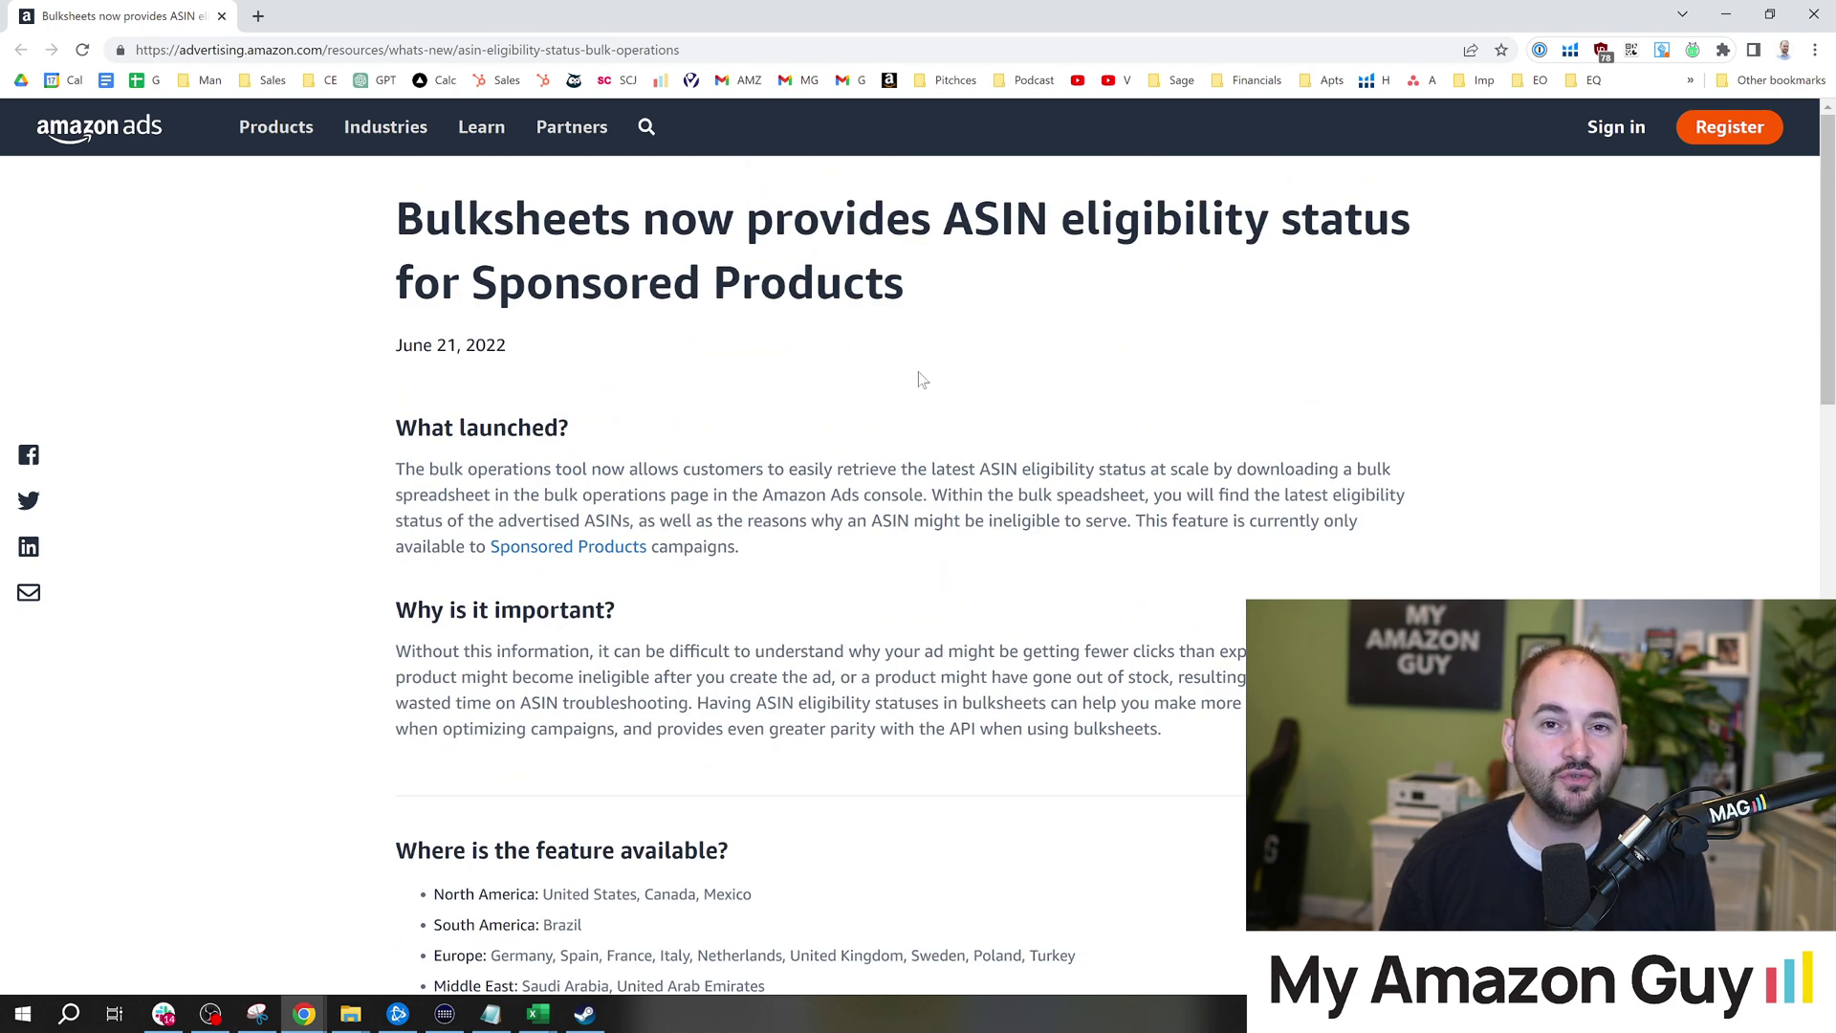
{"action": "scroll", "coordinate": [921, 379], "scroll_direction": "down", "scroll_amount": 7}
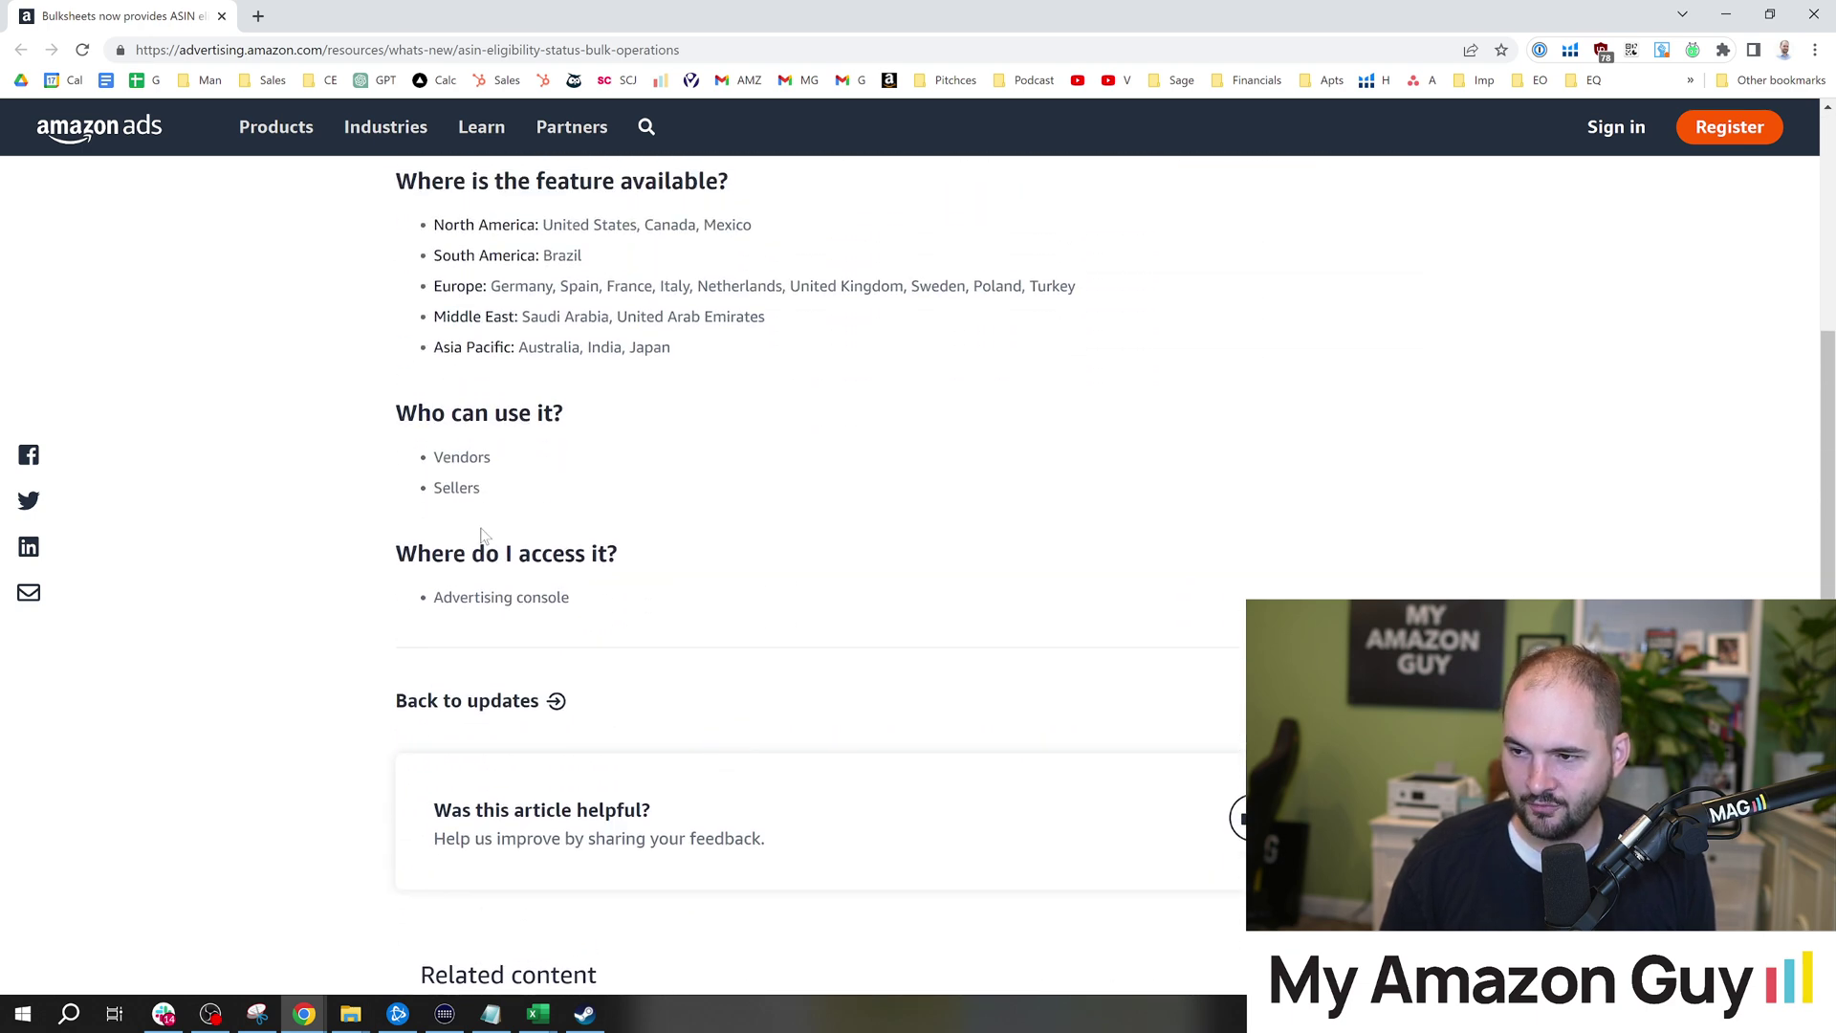
{"action": "left_click_drag", "start_coordinate": [490, 456], "coordinate": [439, 471]}
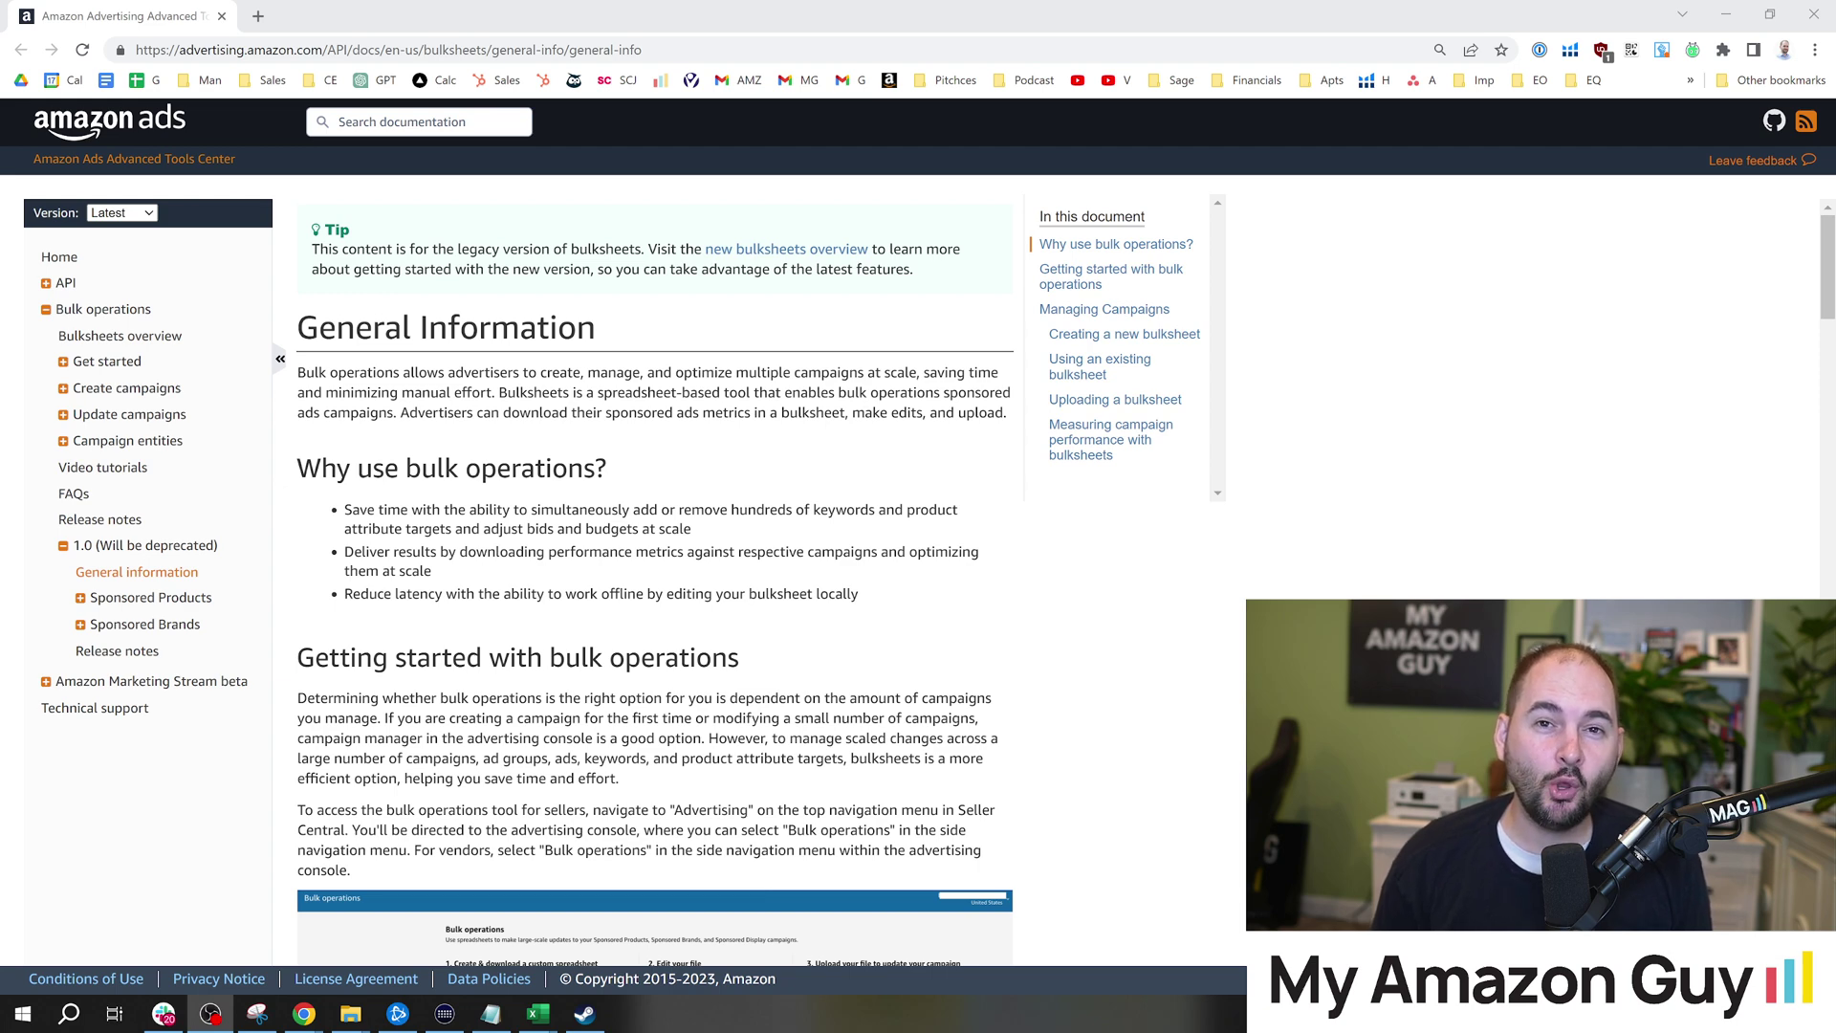
Read down to Managing Campaigns and highlight the Pro tip about deleting unused tabs.
{"action": "left_click", "coordinate": [838, 483]}
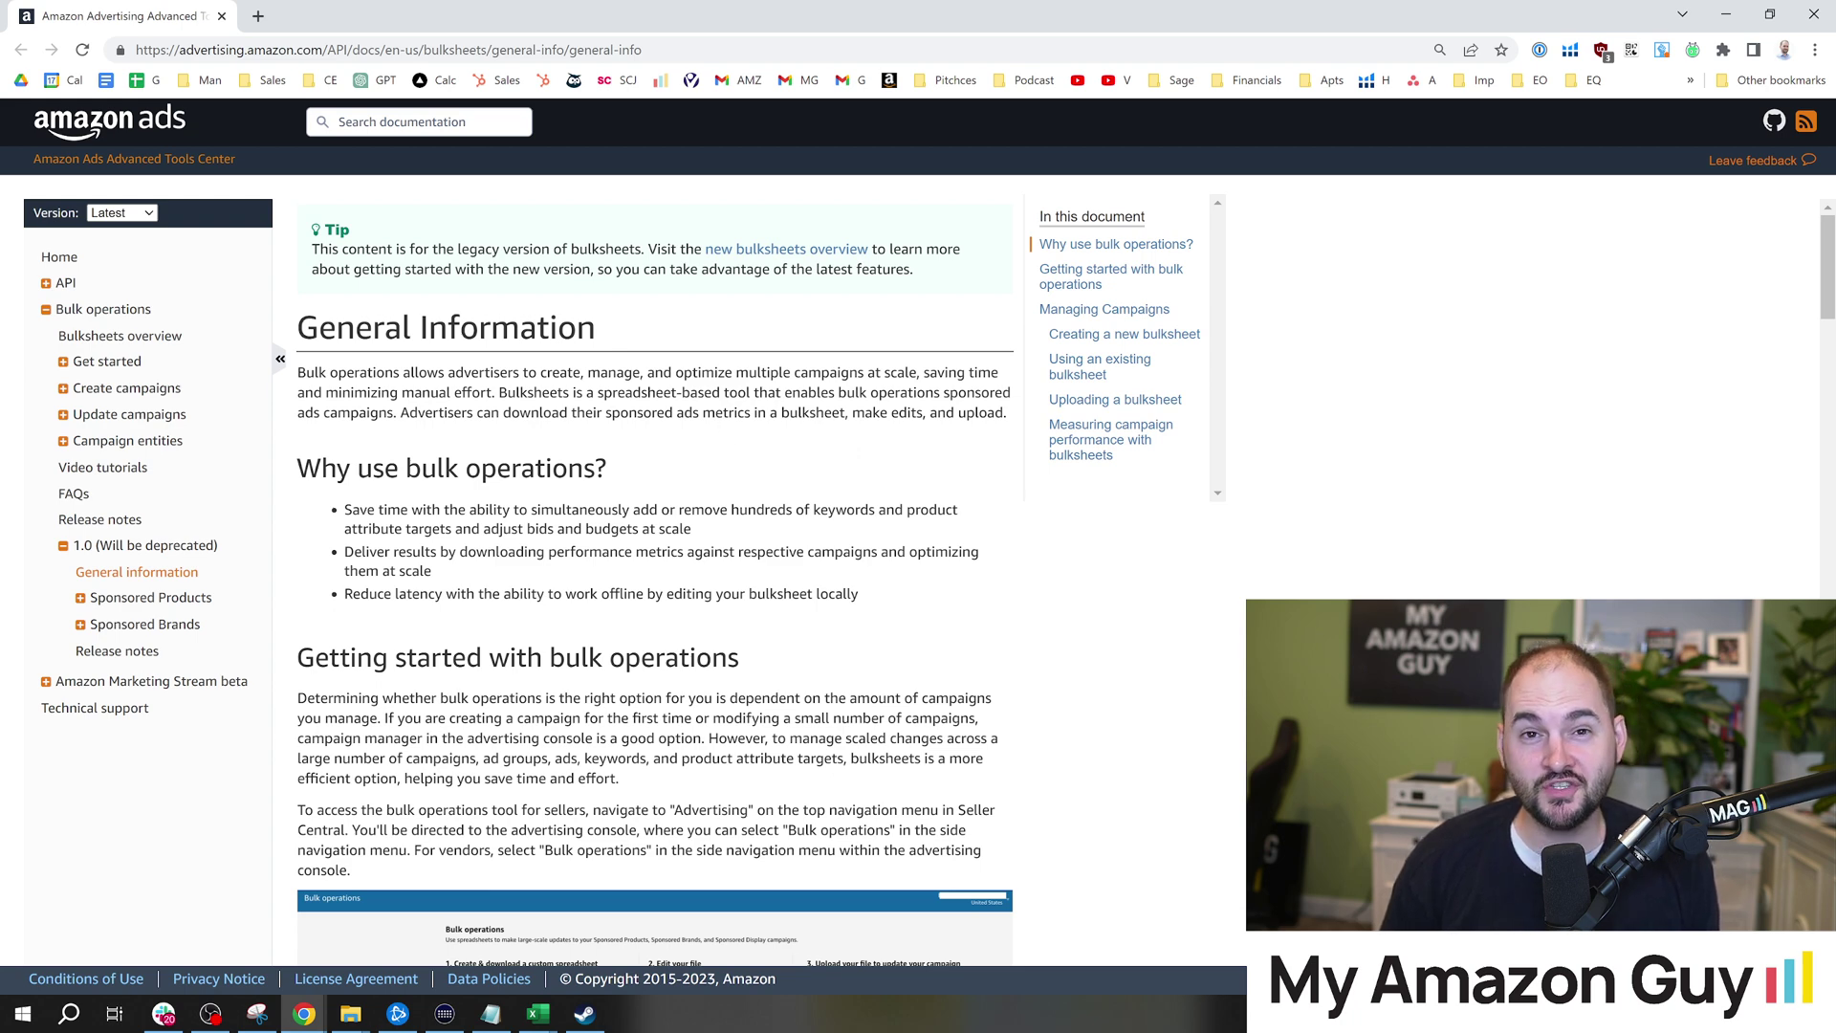
{"action": "scroll", "coordinate": [690, 571], "scroll_direction": "down", "scroll_amount": 2}
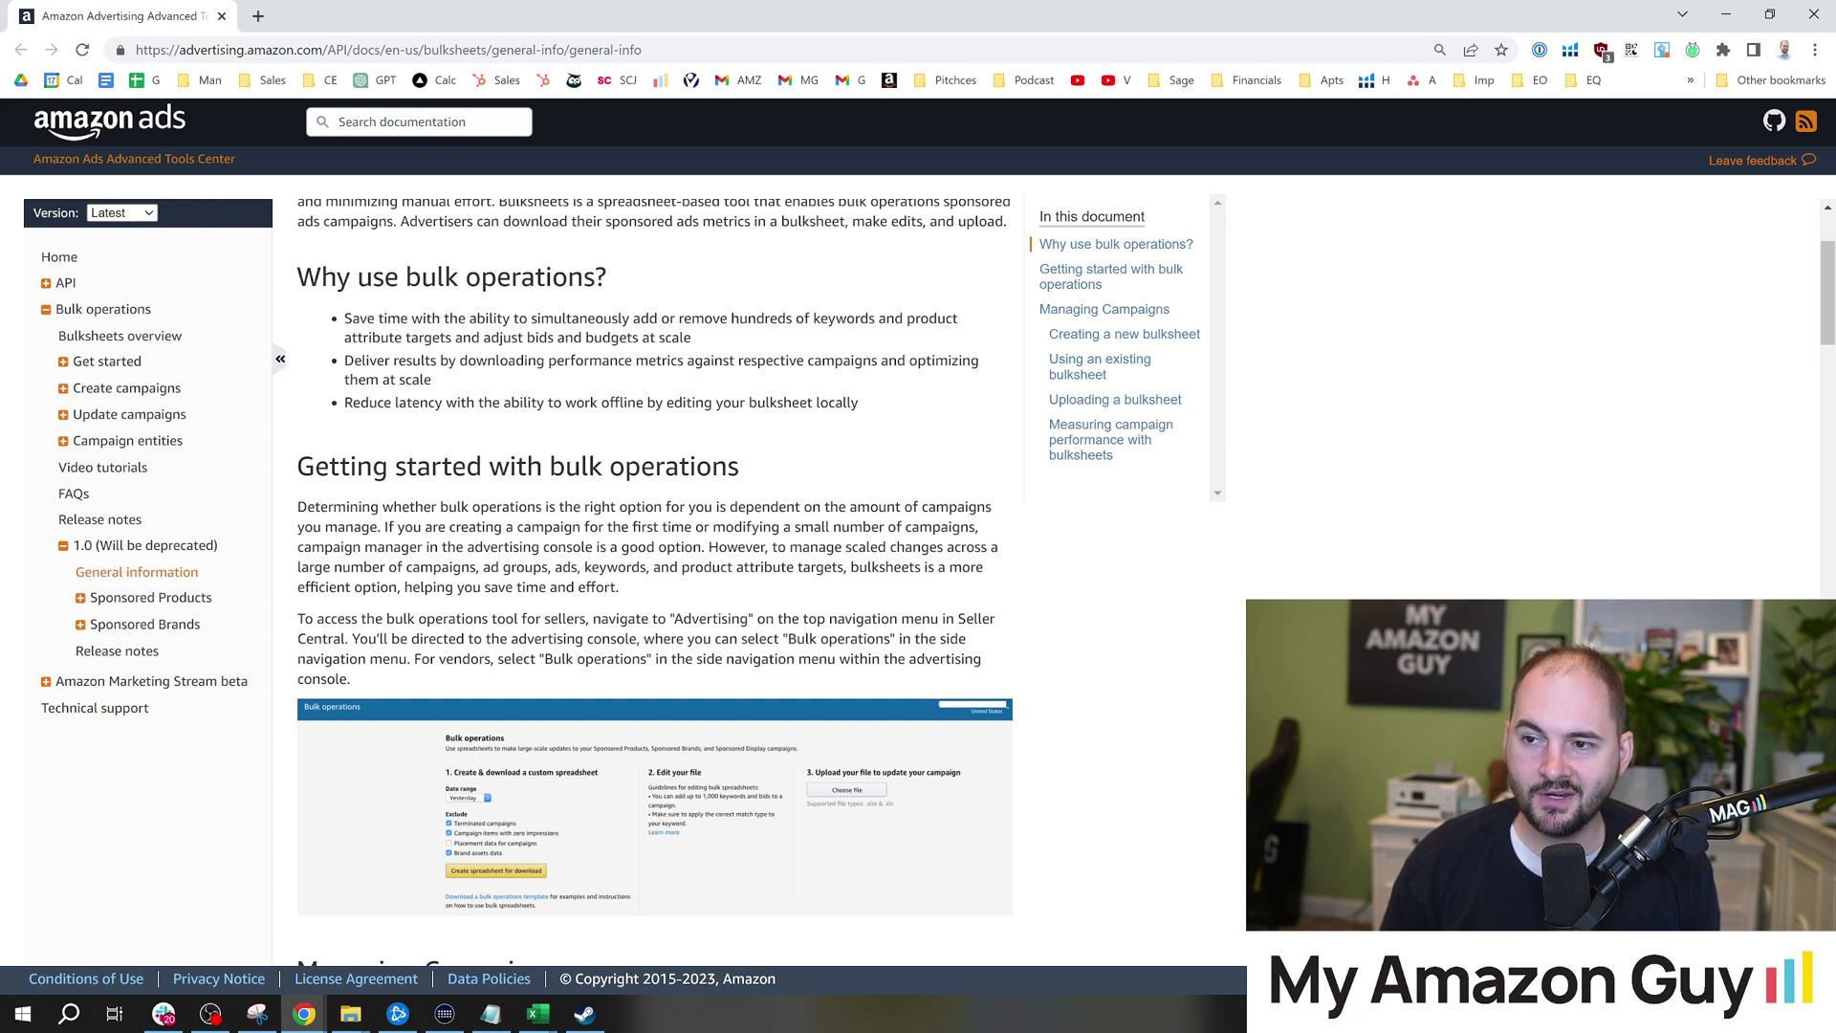
{"action": "key", "text": "ctrl+l"}
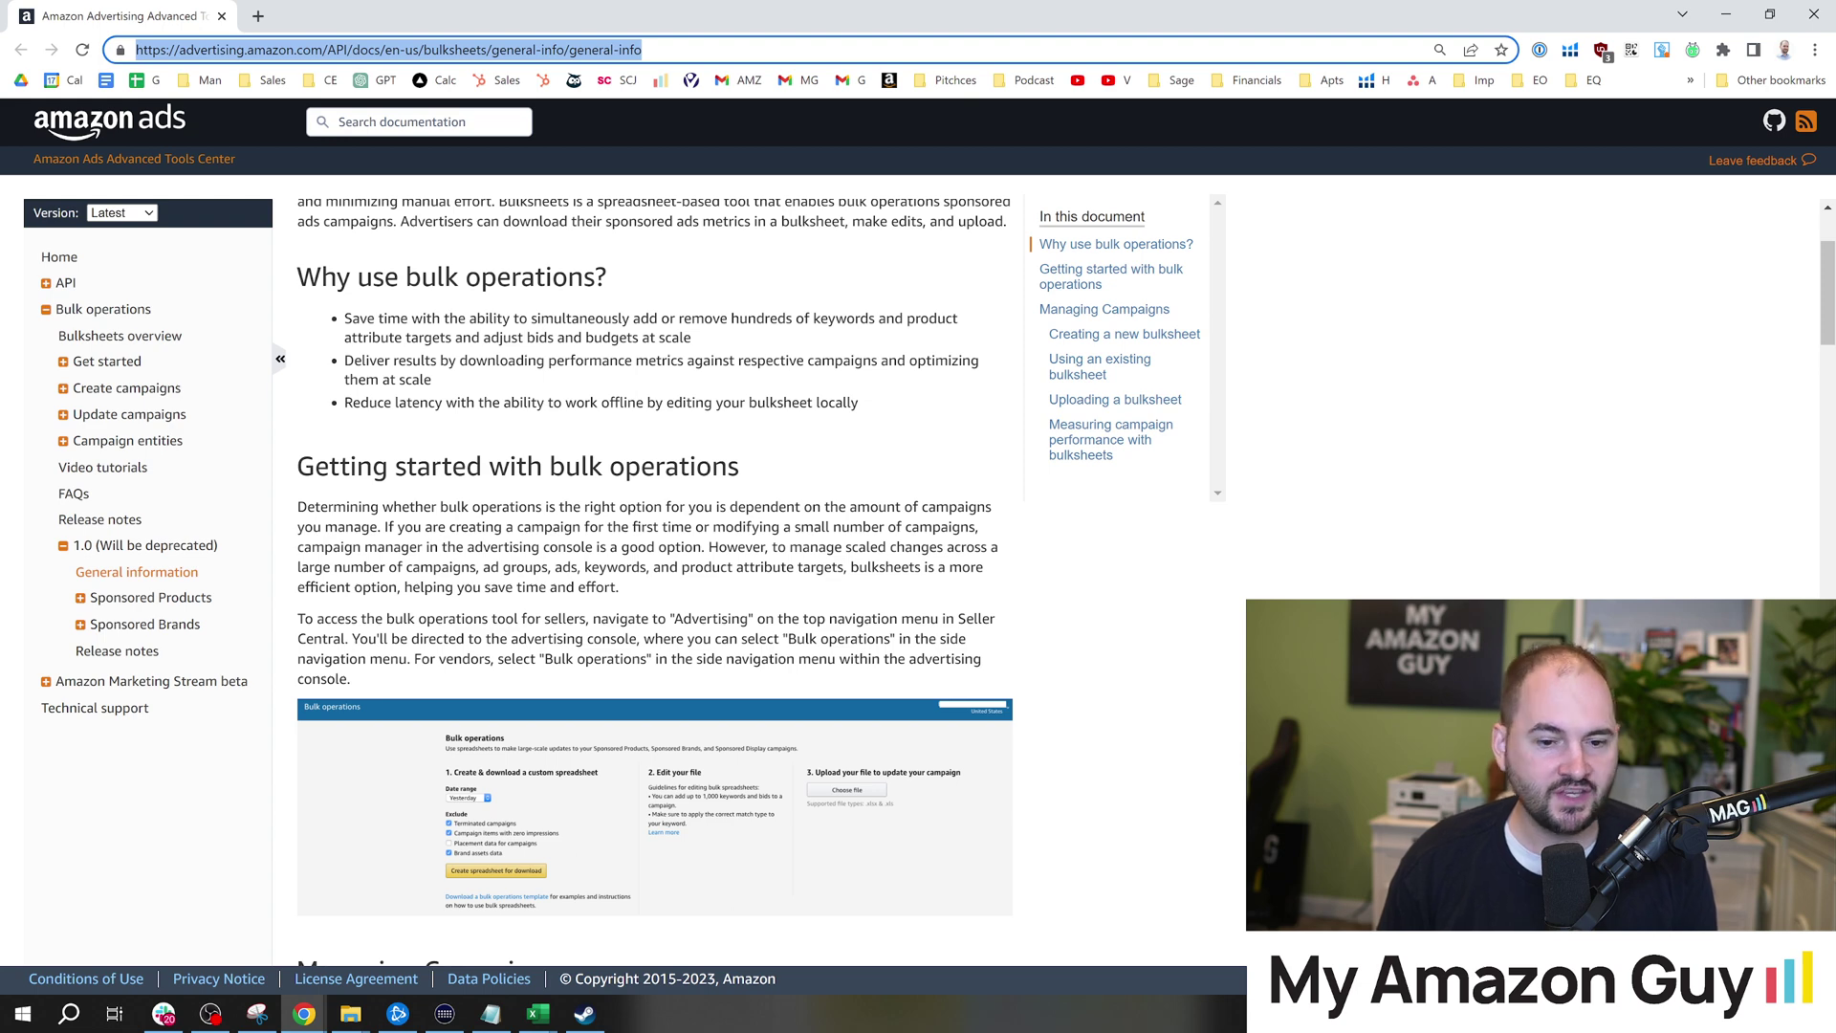
{"action": "left_click", "coordinate": [642, 385]}
{"action": "scroll", "coordinate": [648, 421], "scroll_direction": "down", "scroll_amount": 3}
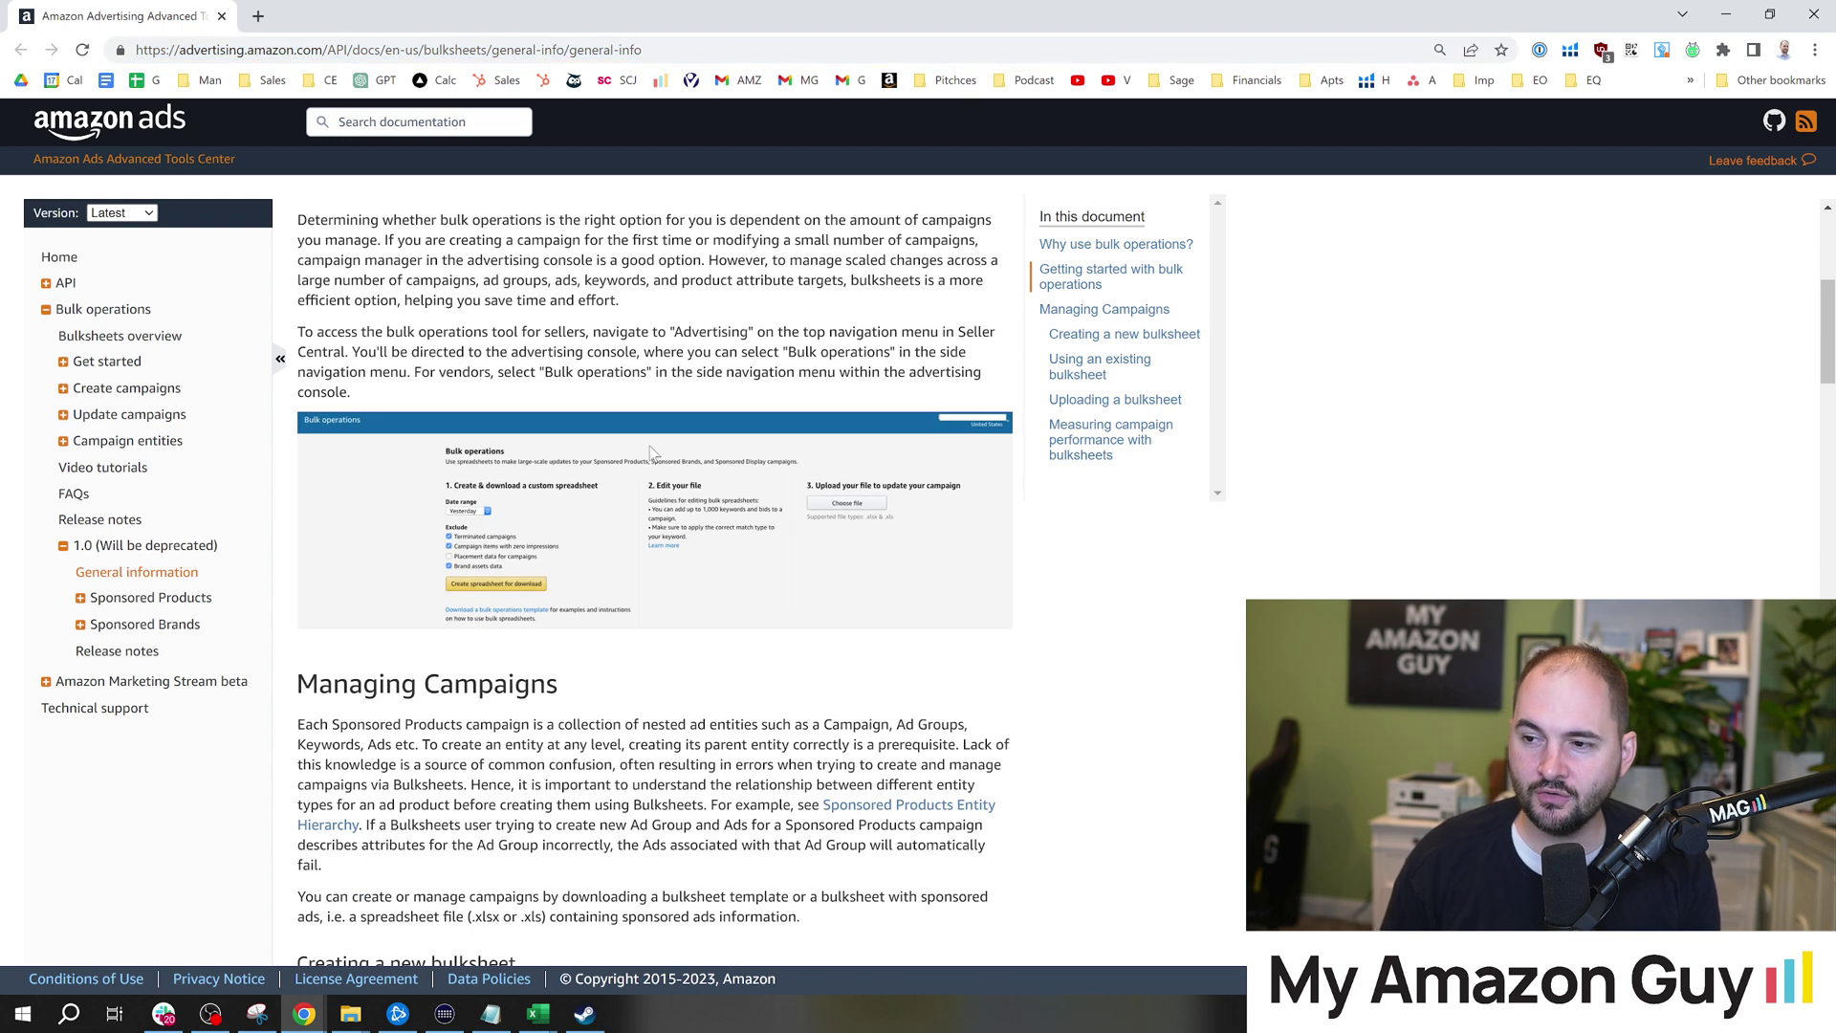
{"action": "scroll", "coordinate": [658, 472], "scroll_direction": "down", "scroll_amount": 3}
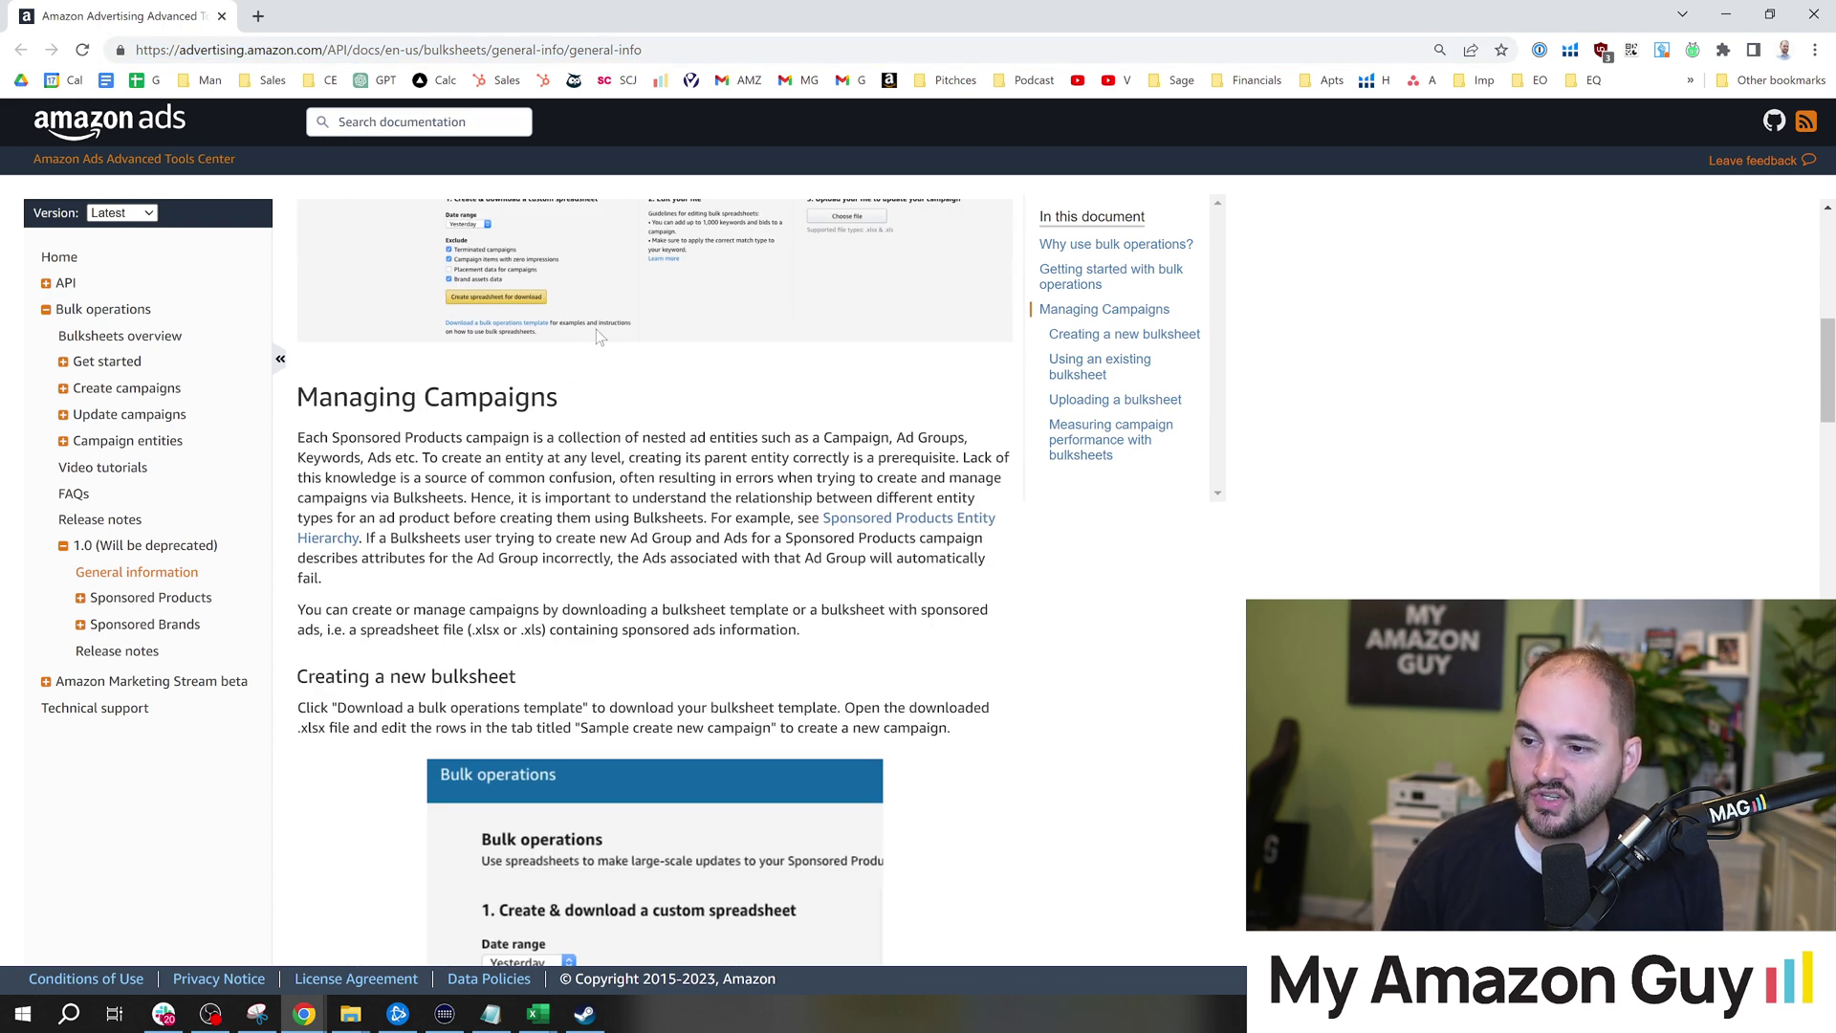
{"action": "double_click", "coordinate": [564, 397]}
{"action": "scroll", "coordinate": [650, 536], "scroll_direction": "down", "scroll_amount": 6}
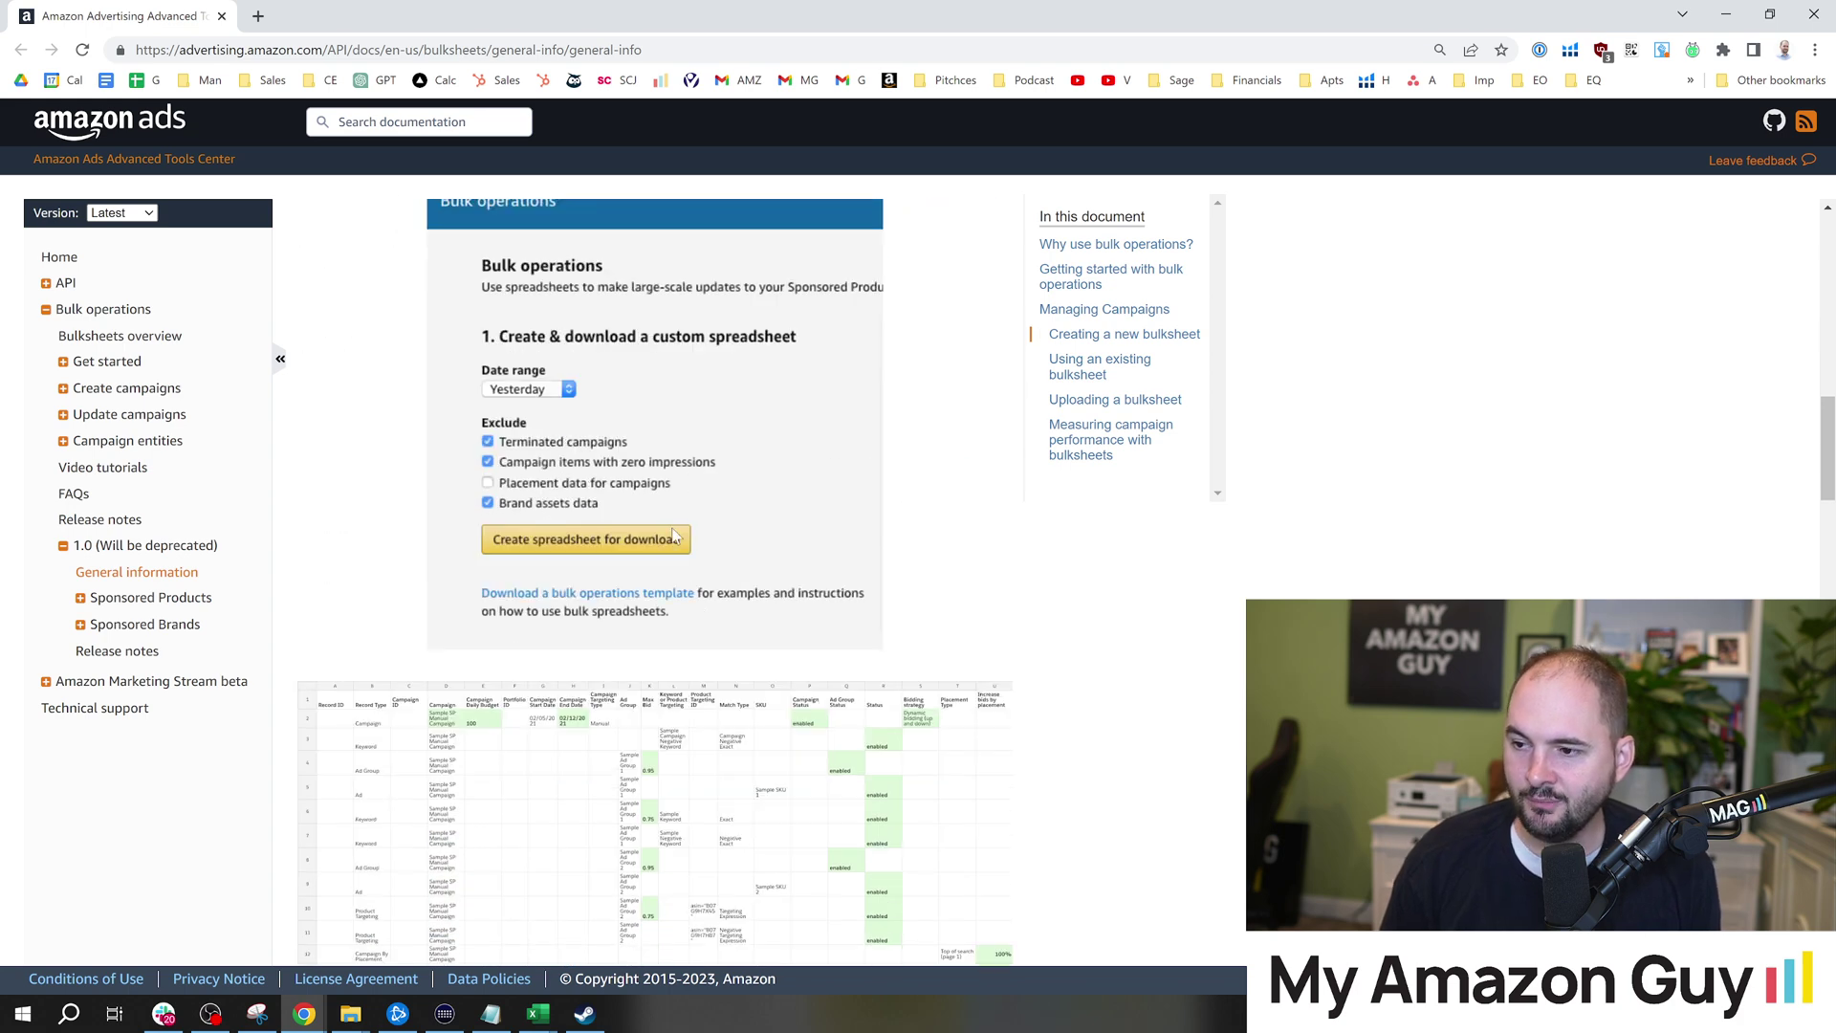
{"action": "scroll", "coordinate": [528, 299], "scroll_direction": "down", "scroll_amount": 6}
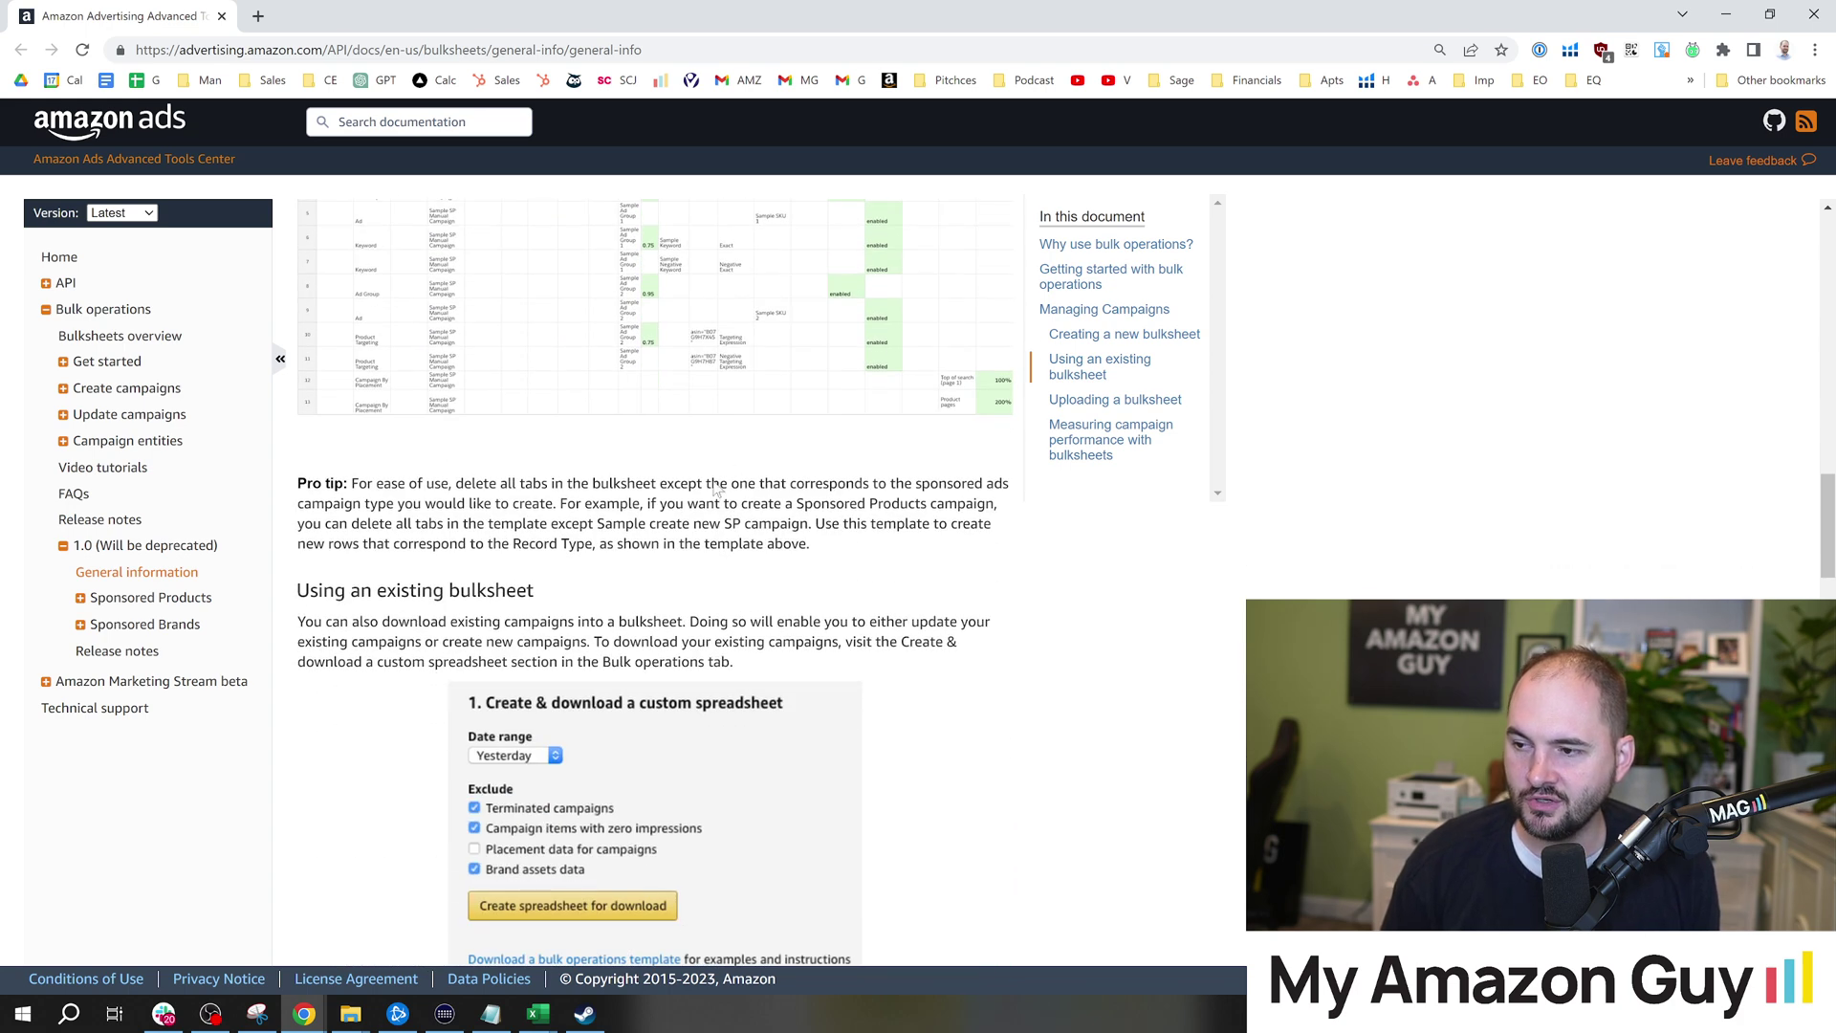
{"action": "scroll", "coordinate": [655, 464], "scroll_direction": "down", "scroll_amount": 2}
{"action": "left_click_drag", "start_coordinate": [352, 291], "coordinate": [851, 368]}
Continue reading through measuring campaign performance, then switch back to the Excel bulksheet.
{"action": "scroll", "coordinate": [786, 426], "scroll_direction": "down", "scroll_amount": 5}
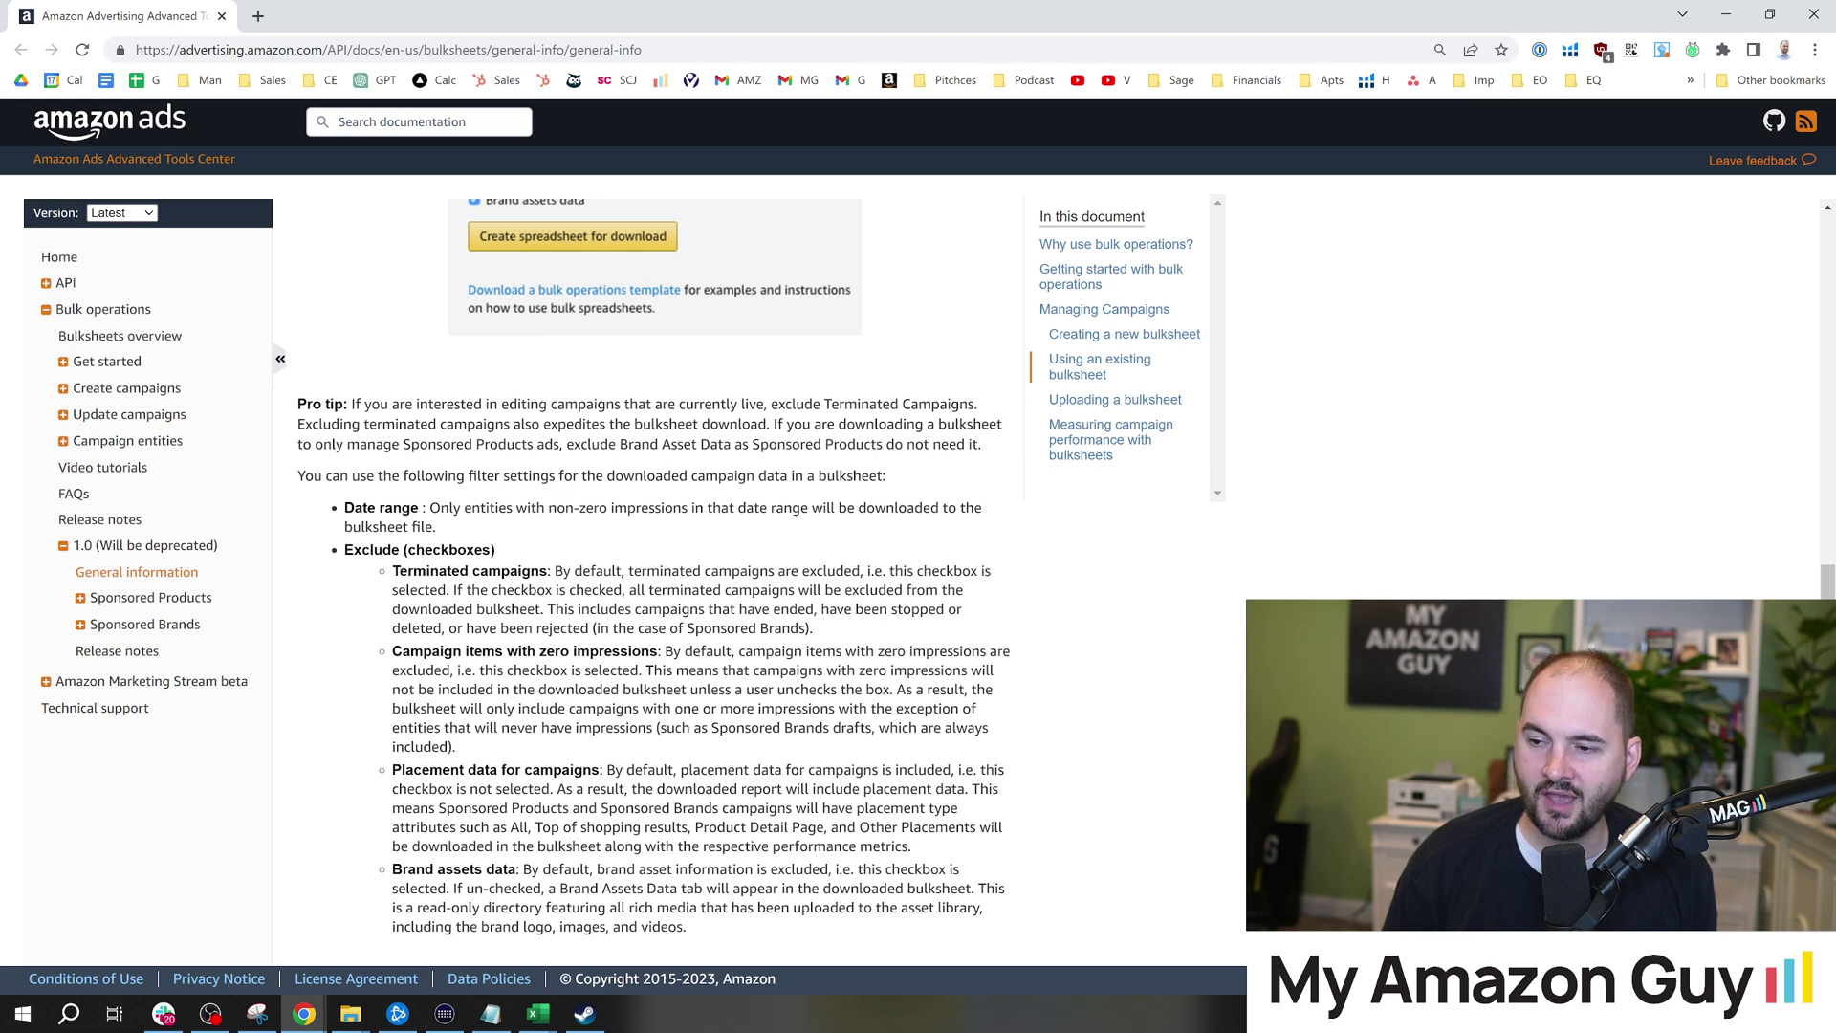
{"action": "scroll", "coordinate": [654, 569], "scroll_direction": "down", "scroll_amount": 2}
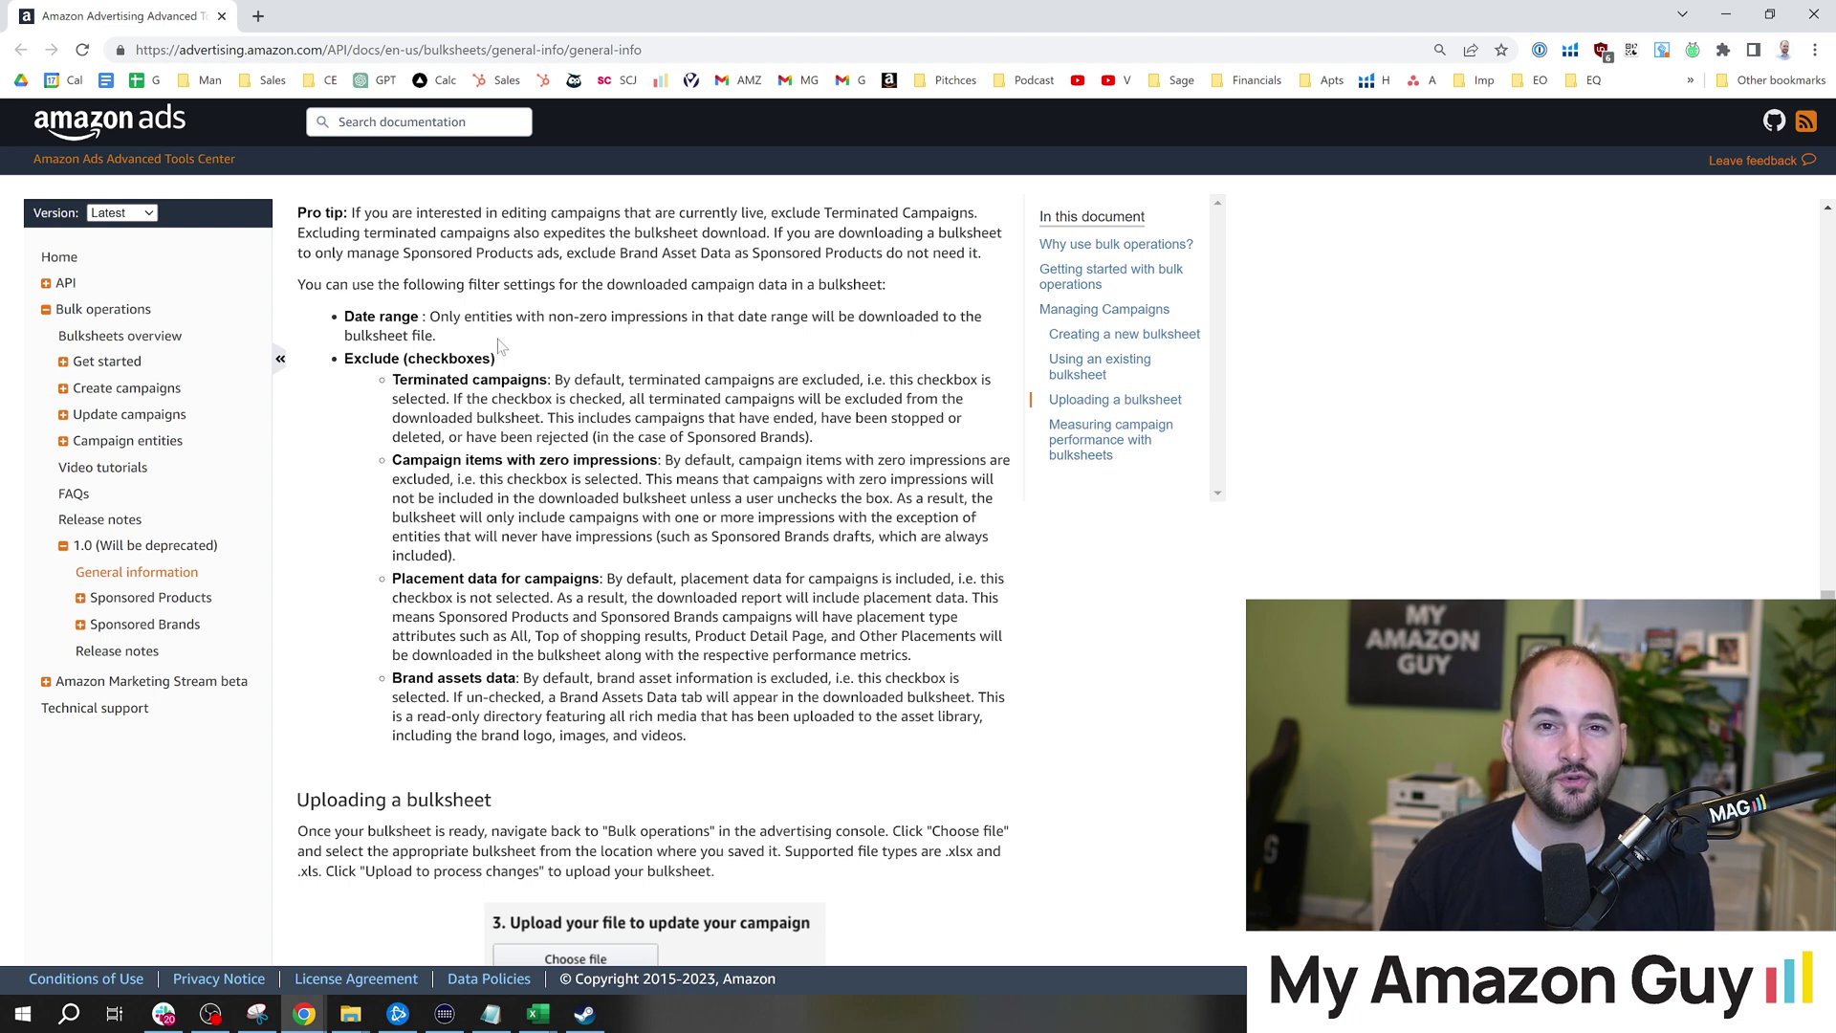
{"action": "scroll", "coordinate": [550, 348], "scroll_direction": "up", "scroll_amount": 1}
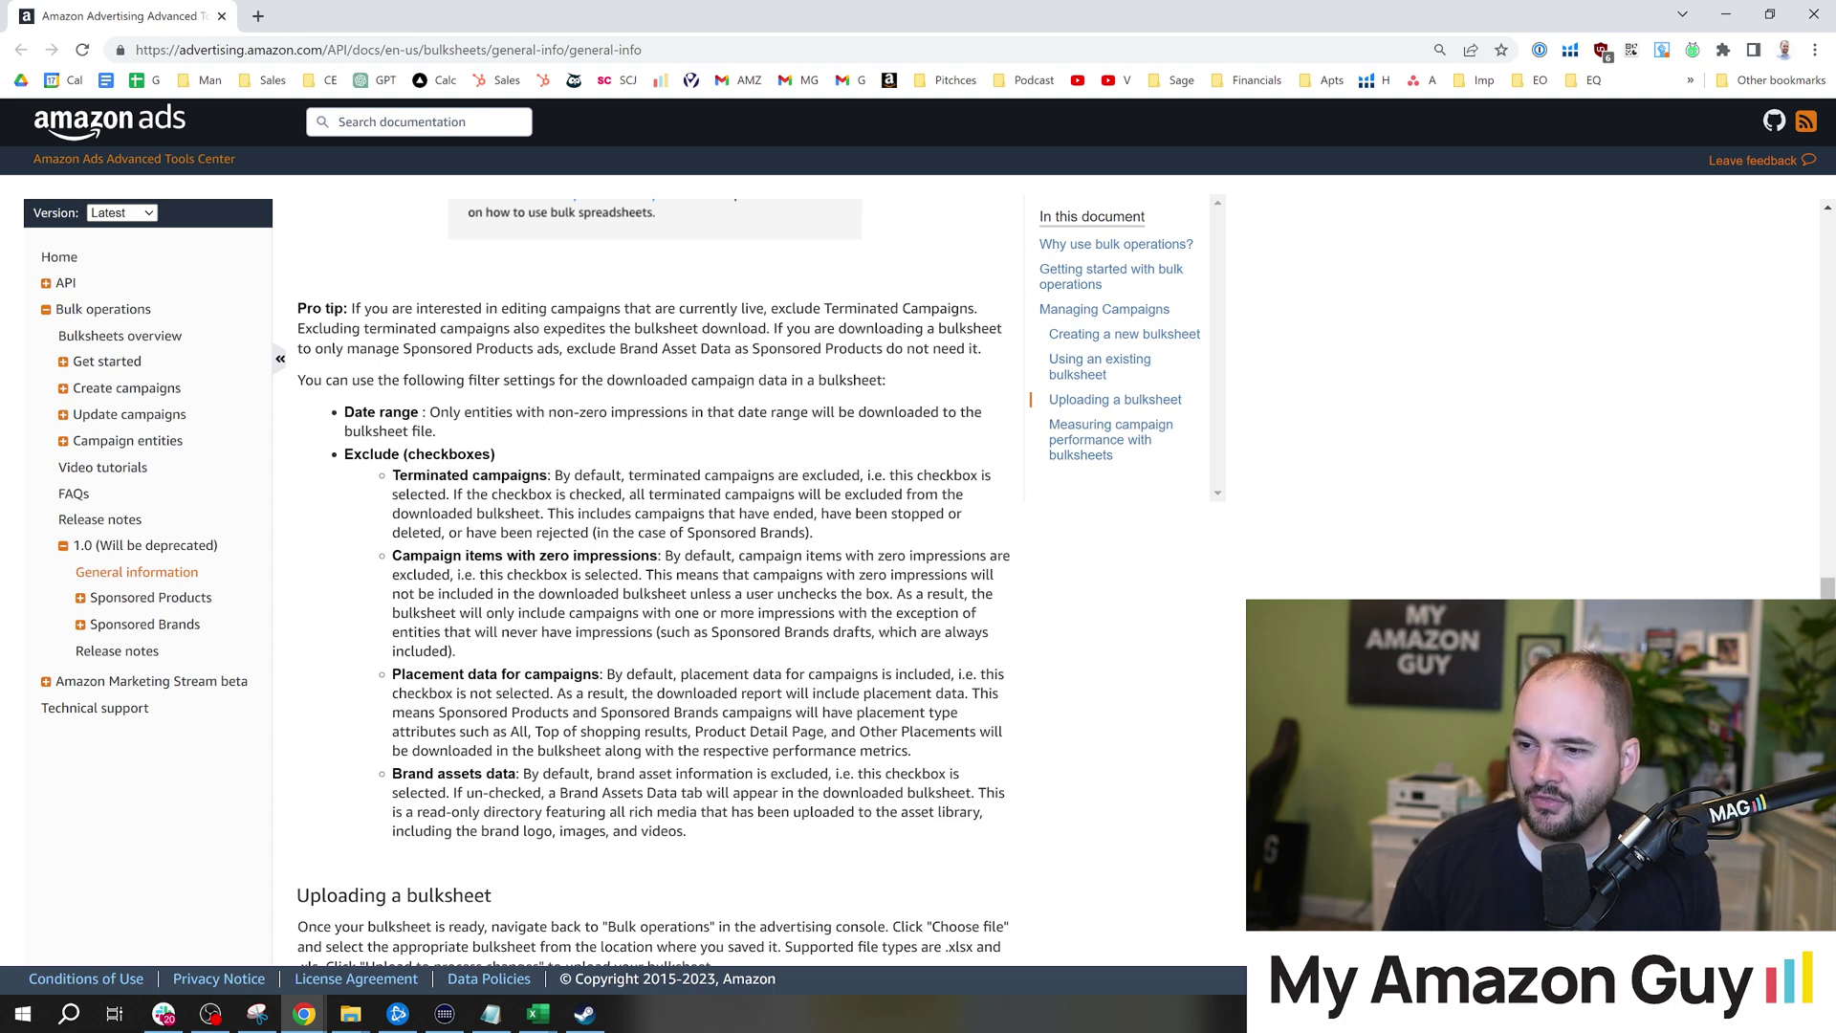
{"action": "scroll", "coordinate": [531, 502], "scroll_direction": "down", "scroll_amount": 7}
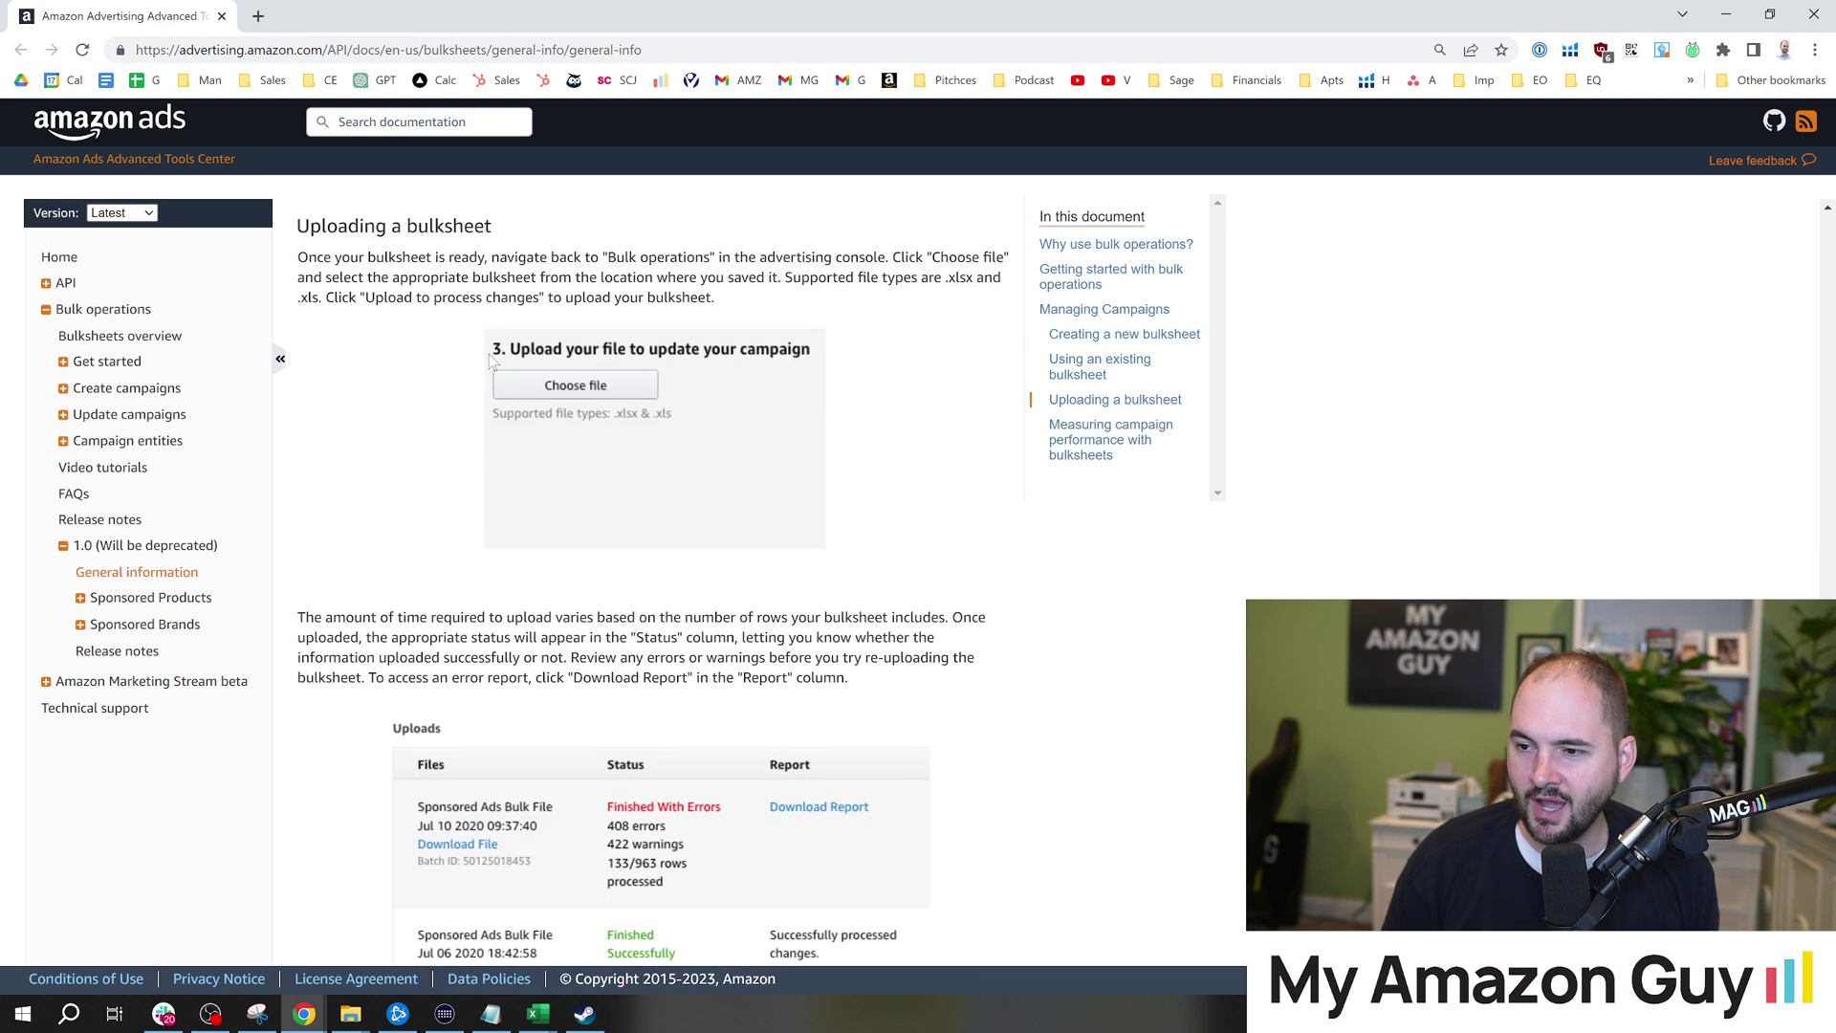
{"action": "scroll", "coordinate": [469, 387], "scroll_direction": "up", "scroll_amount": 3}
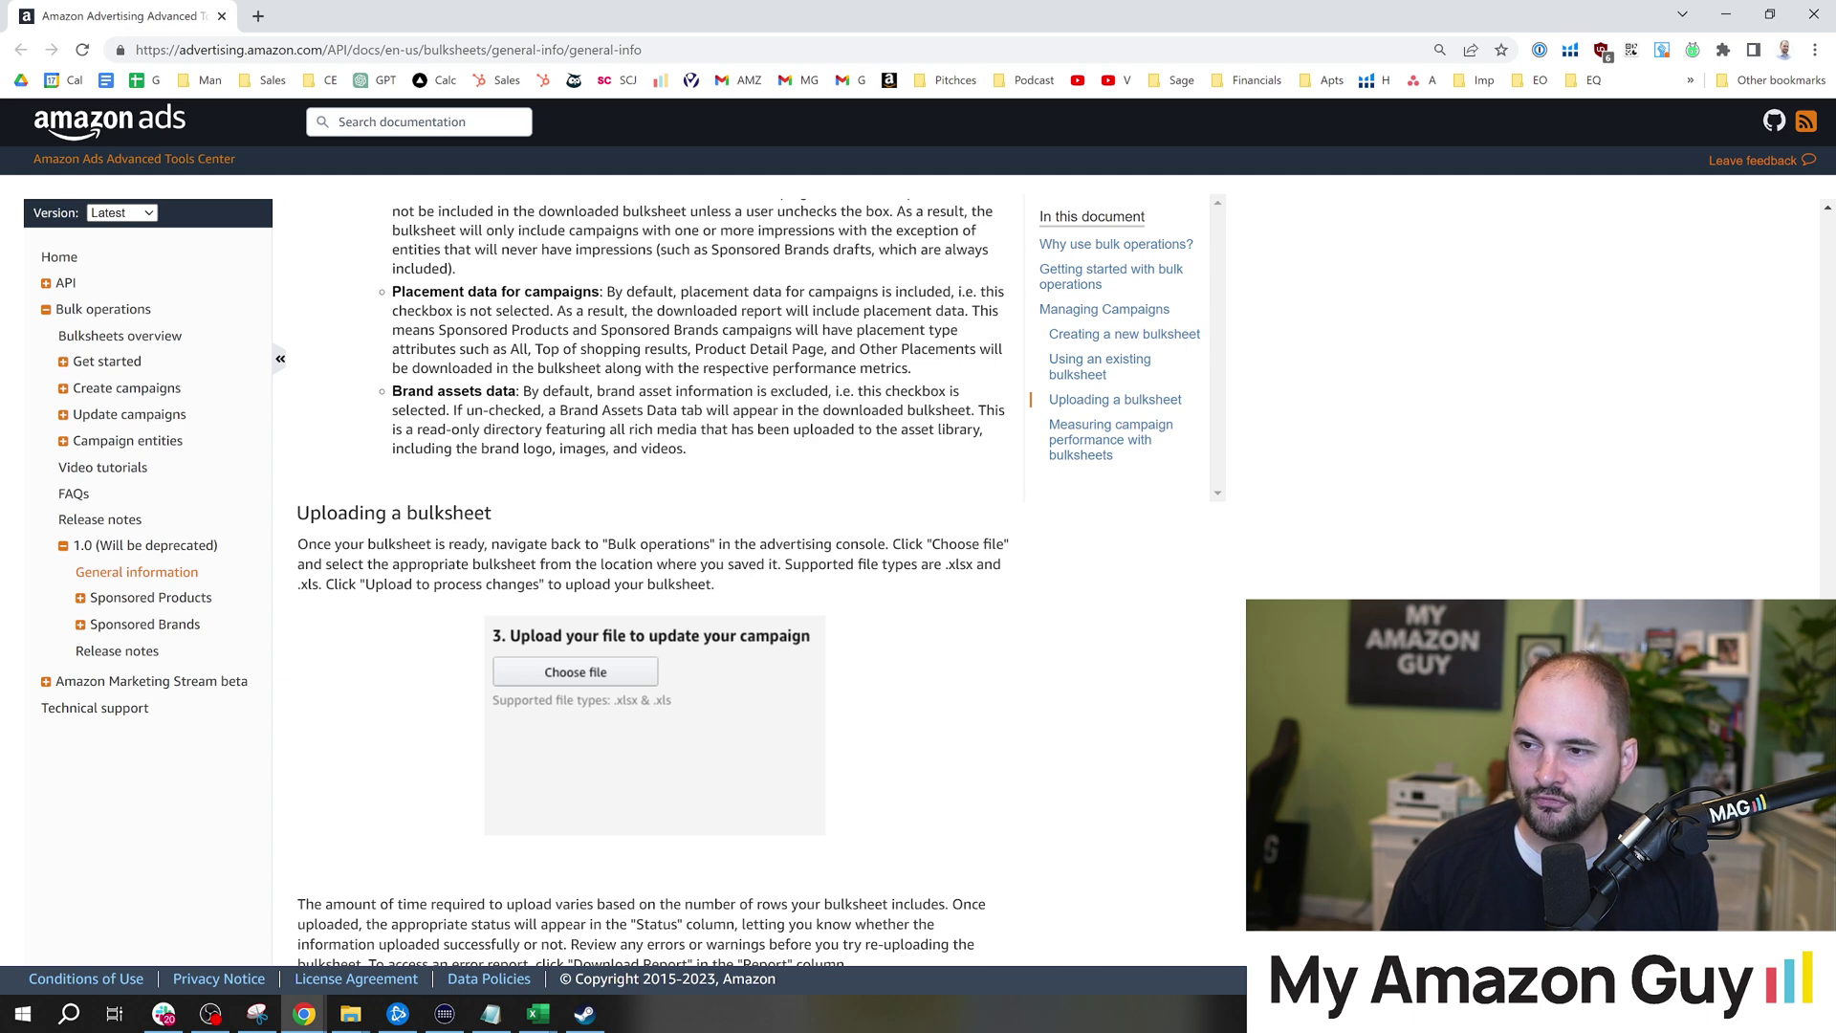
{"action": "scroll", "coordinate": [608, 436], "scroll_direction": "down", "scroll_amount": 2}
{"action": "left_click_drag", "start_coordinate": [497, 322], "coordinate": [307, 323]}
{"action": "scroll", "coordinate": [315, 329], "scroll_direction": "down", "scroll_amount": 2}
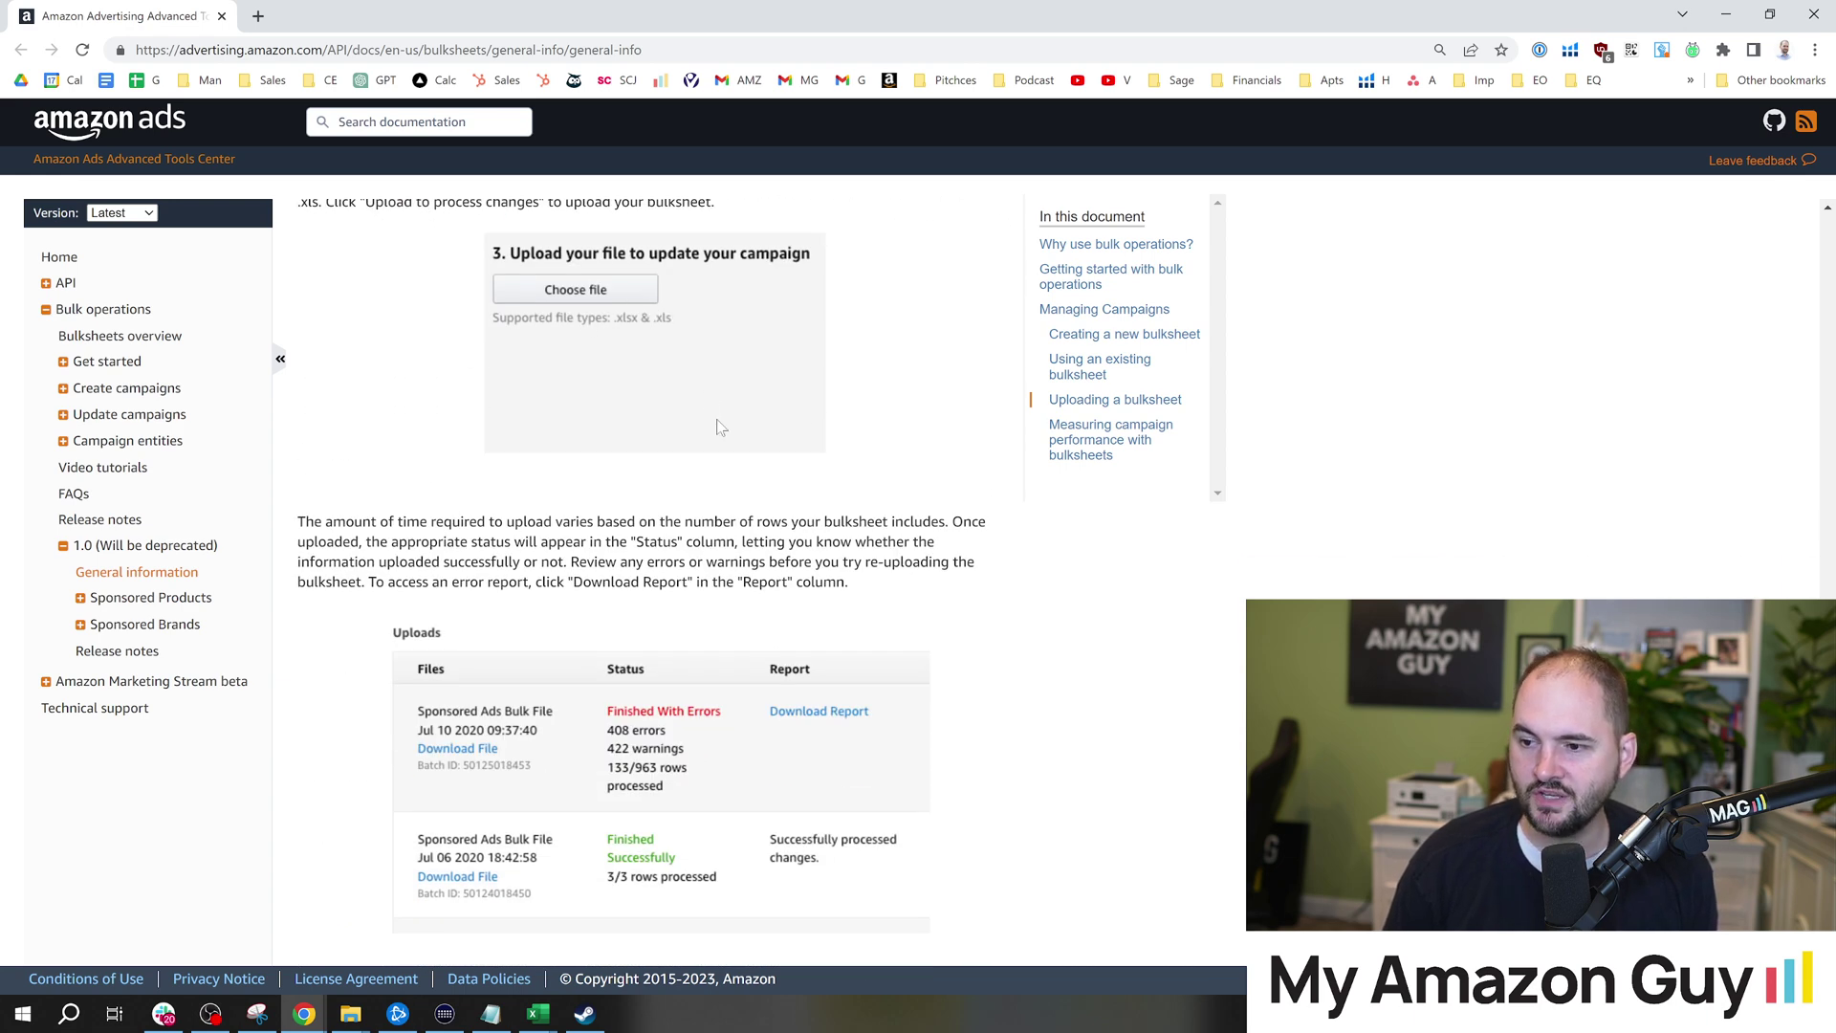
{"action": "scroll", "coordinate": [718, 442], "scroll_direction": "down", "scroll_amount": 3}
{"action": "scroll", "coordinate": [605, 462], "scroll_direction": "down", "scroll_amount": 1}
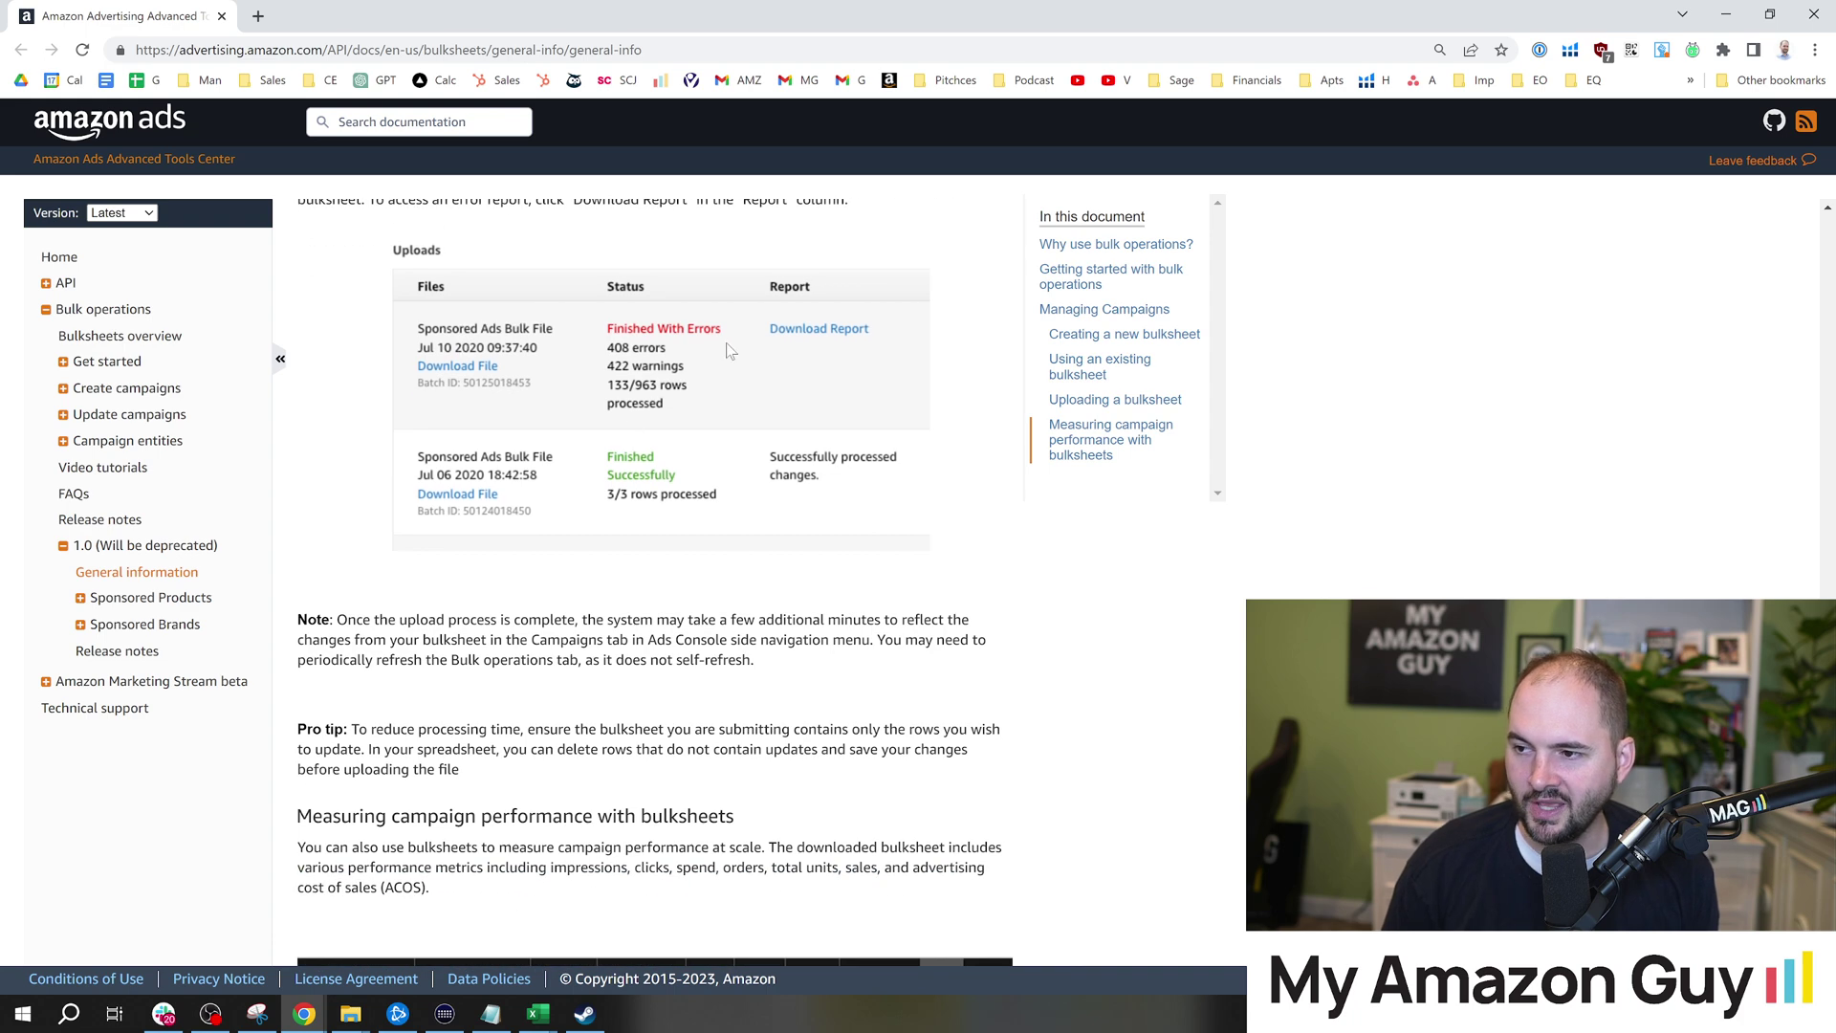
{"action": "scroll", "coordinate": [733, 359], "scroll_direction": "down", "scroll_amount": 2}
{"action": "scroll", "coordinate": [550, 459], "scroll_direction": "down", "scroll_amount": 4}
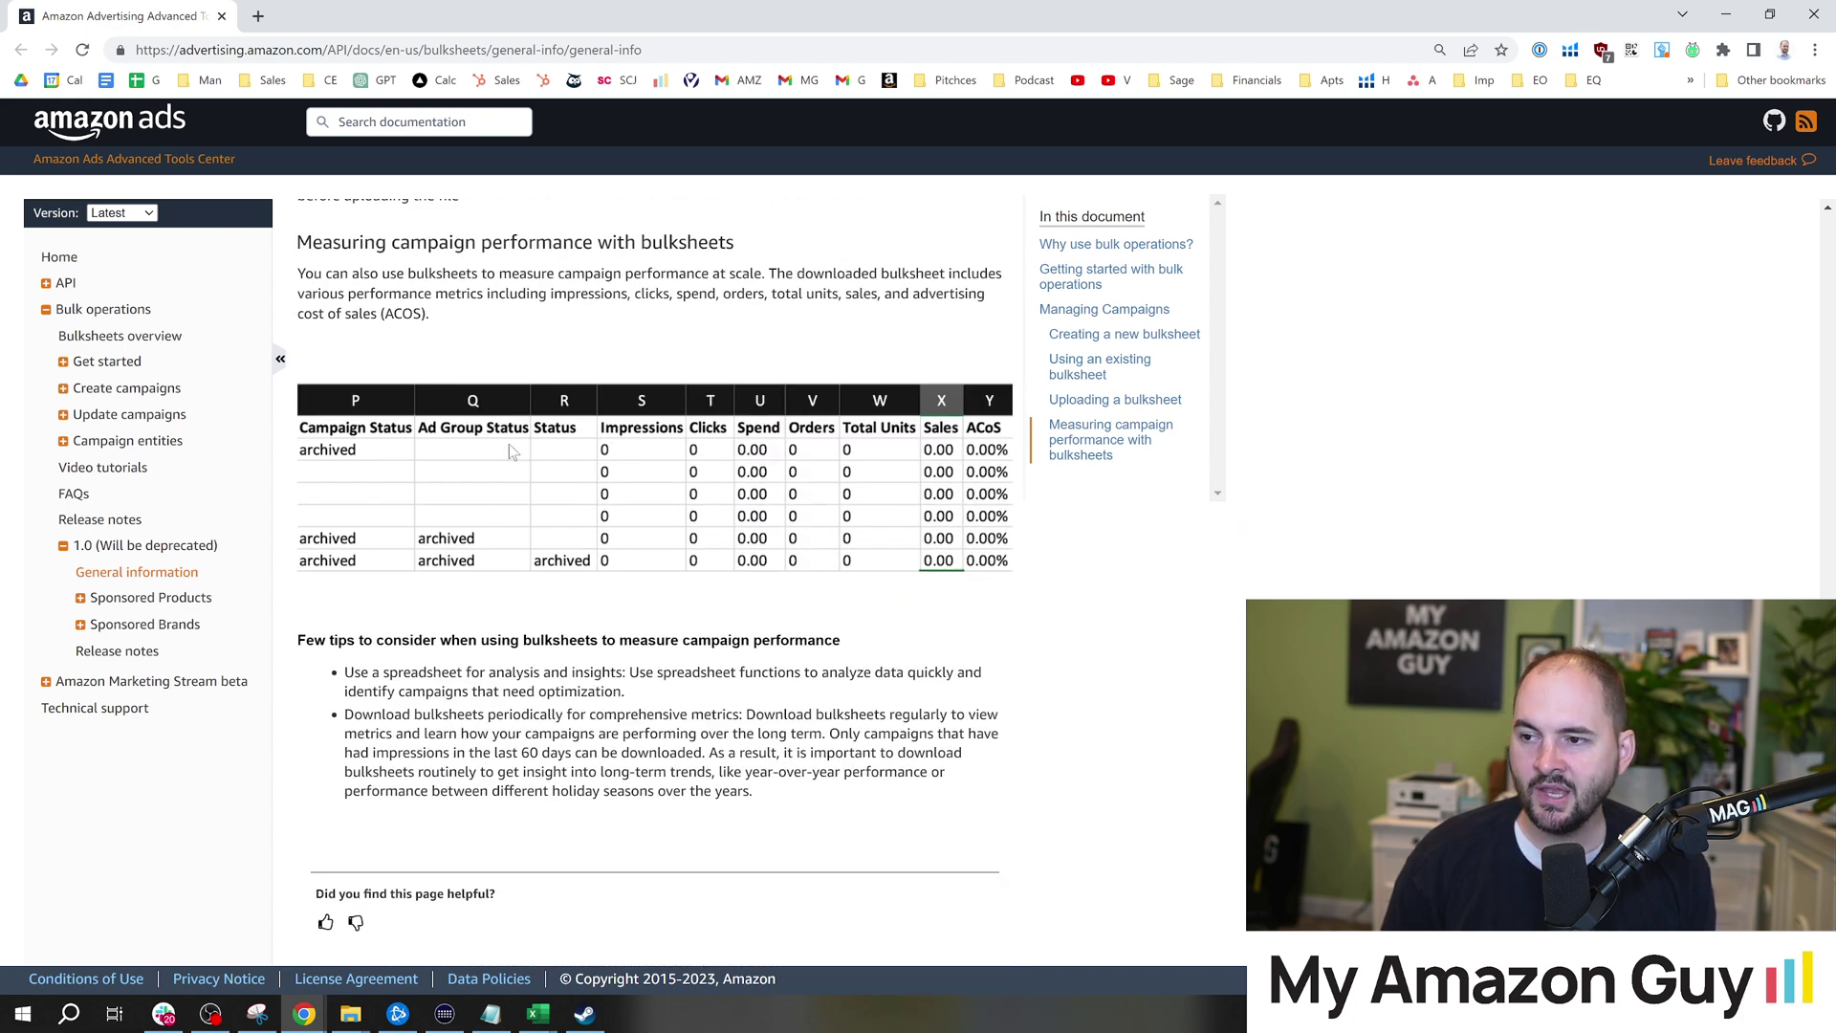
{"action": "scroll", "coordinate": [583, 360], "scroll_direction": "down", "scroll_amount": 1}
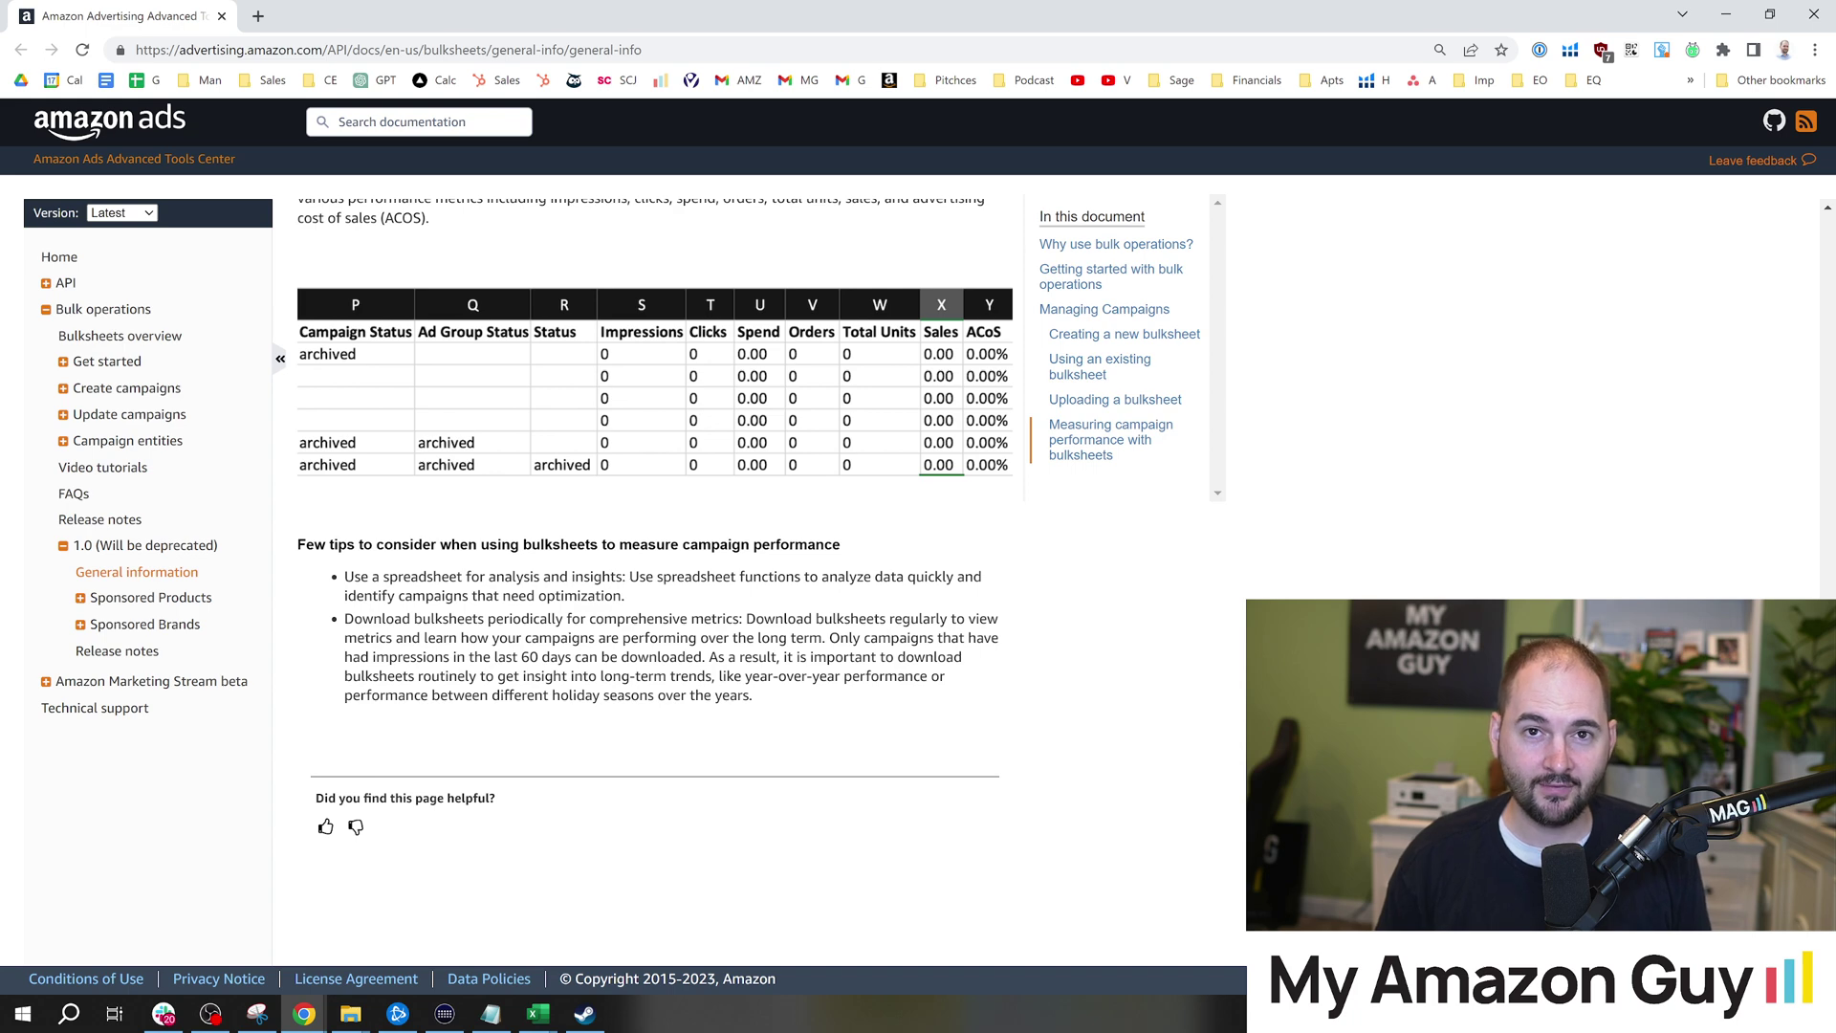
{"action": "key", "text": "alt+Tab"}
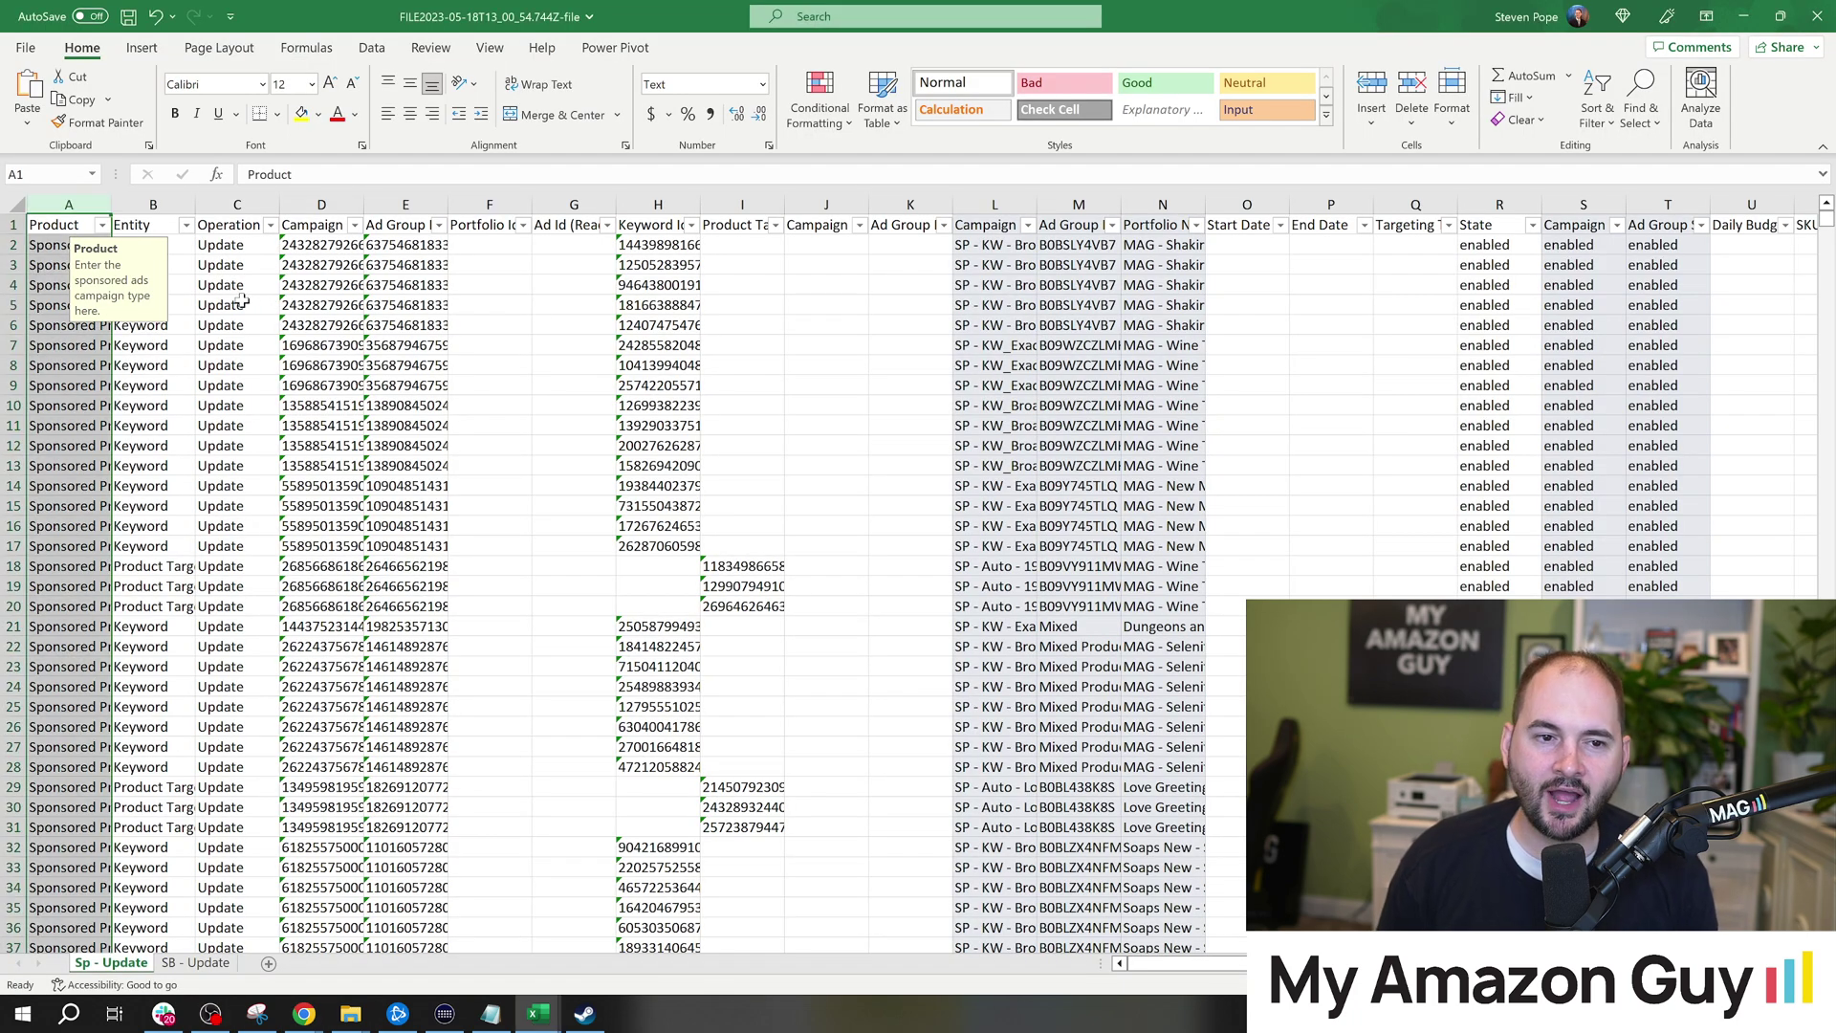
Select cell C6 and scroll right to columns AC–AW showing Impressions, Spend, Sales and ACOS.
{"action": "left_click", "coordinate": [227, 325]}
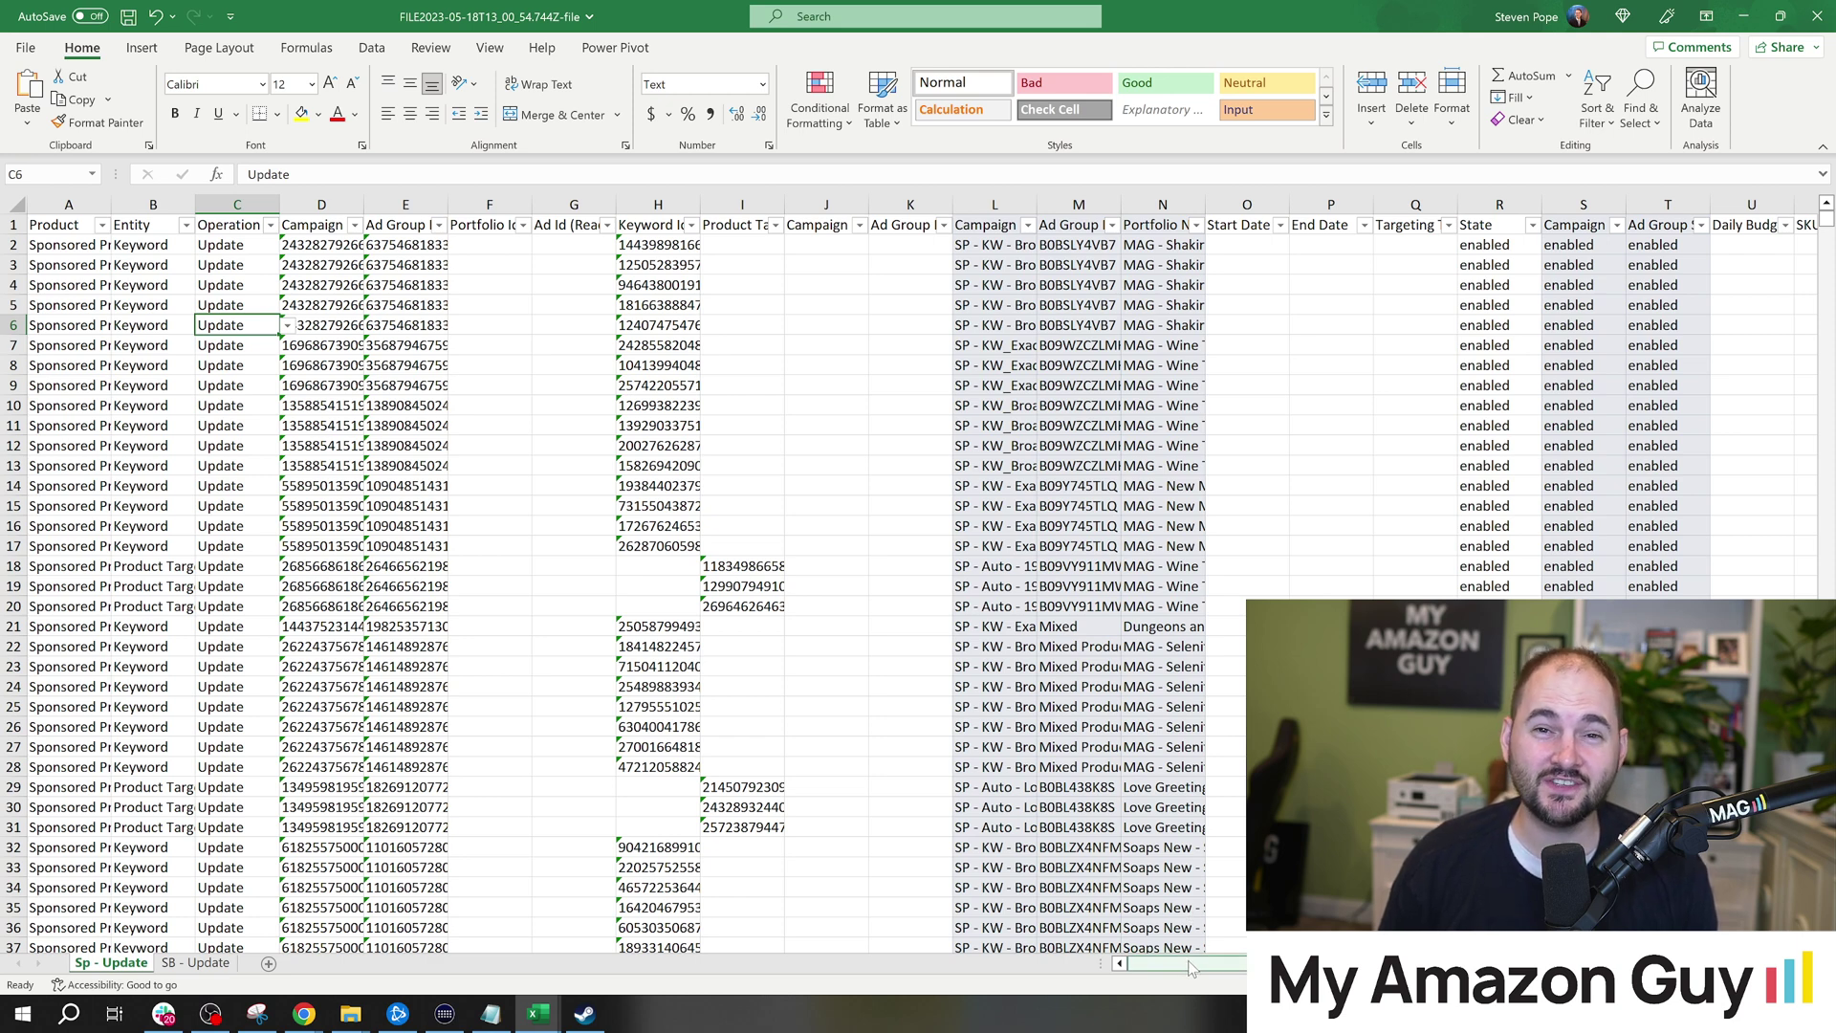
{"action": "left_click_drag", "start_coordinate": [1190, 961], "coordinate": [1302, 961]}
Sort the ACOS column (AR) largest to smallest and select the top values AR2:AR33.
{"action": "left_click", "coordinate": [1349, 230]}
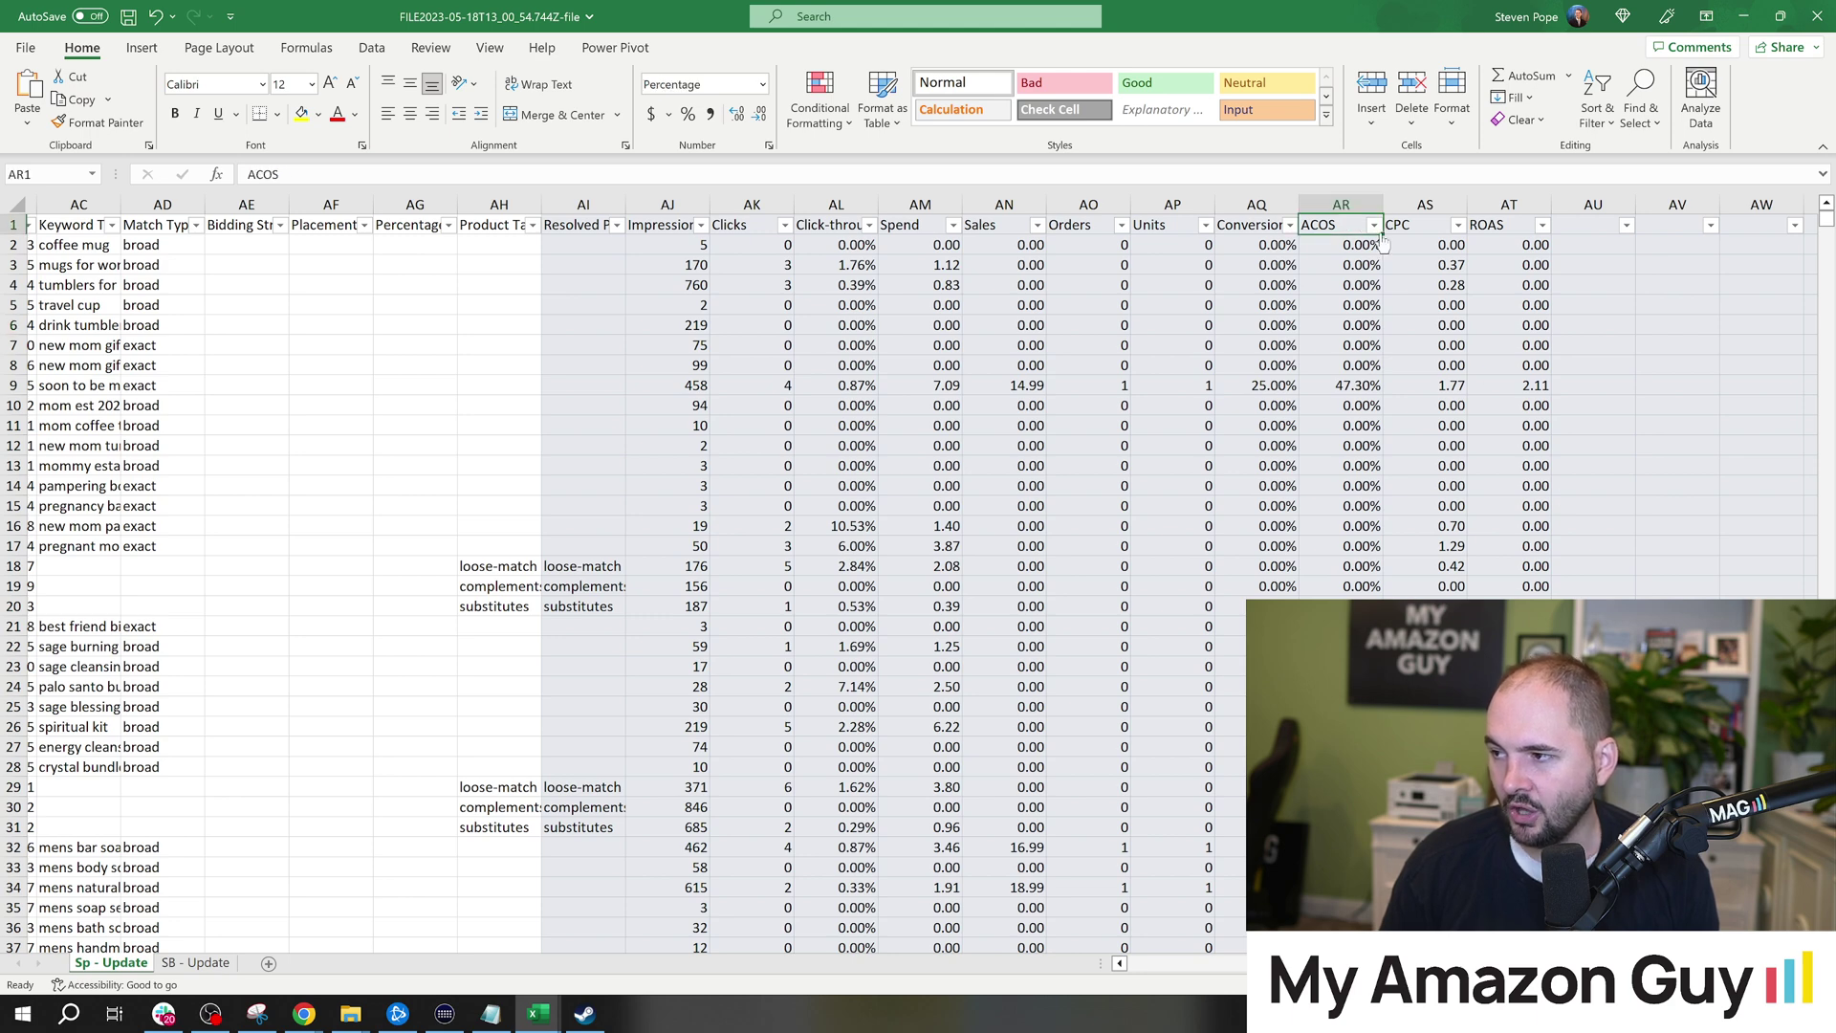
{"action": "left_click", "coordinate": [1374, 226]}
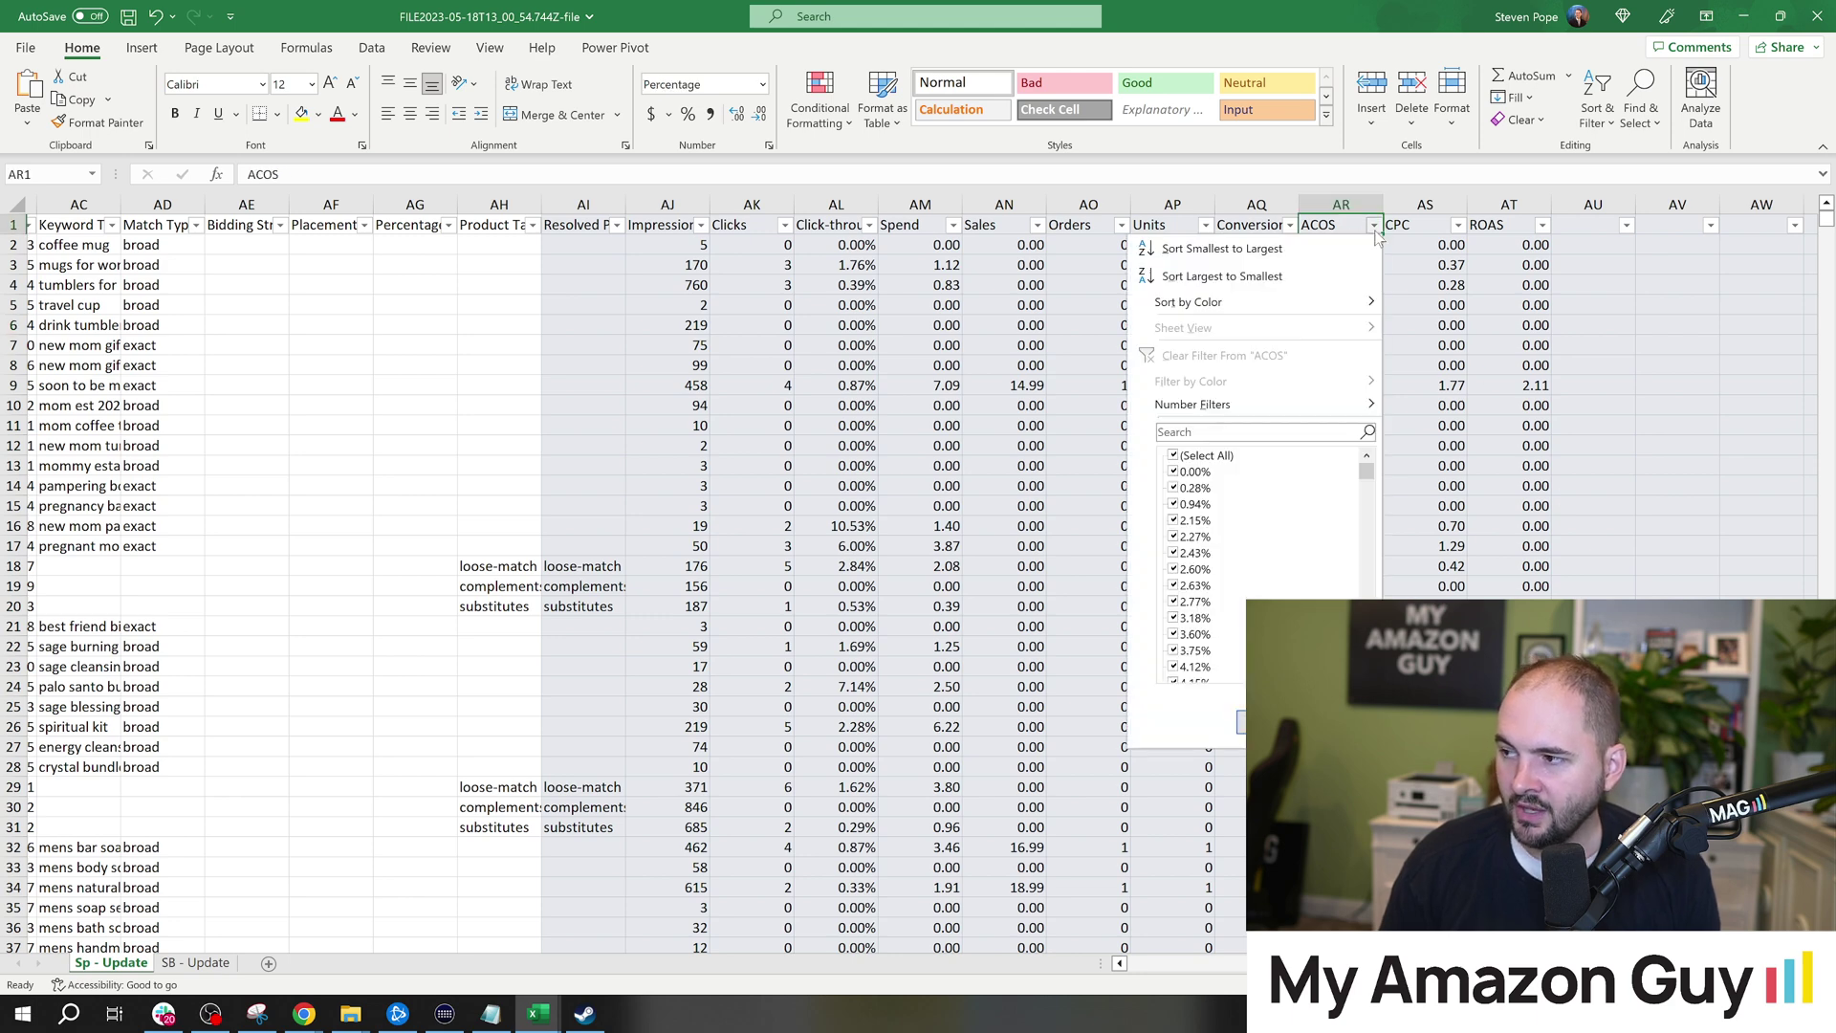
{"action": "left_click", "coordinate": [1246, 276]}
{"action": "left_click", "coordinate": [1347, 246]}
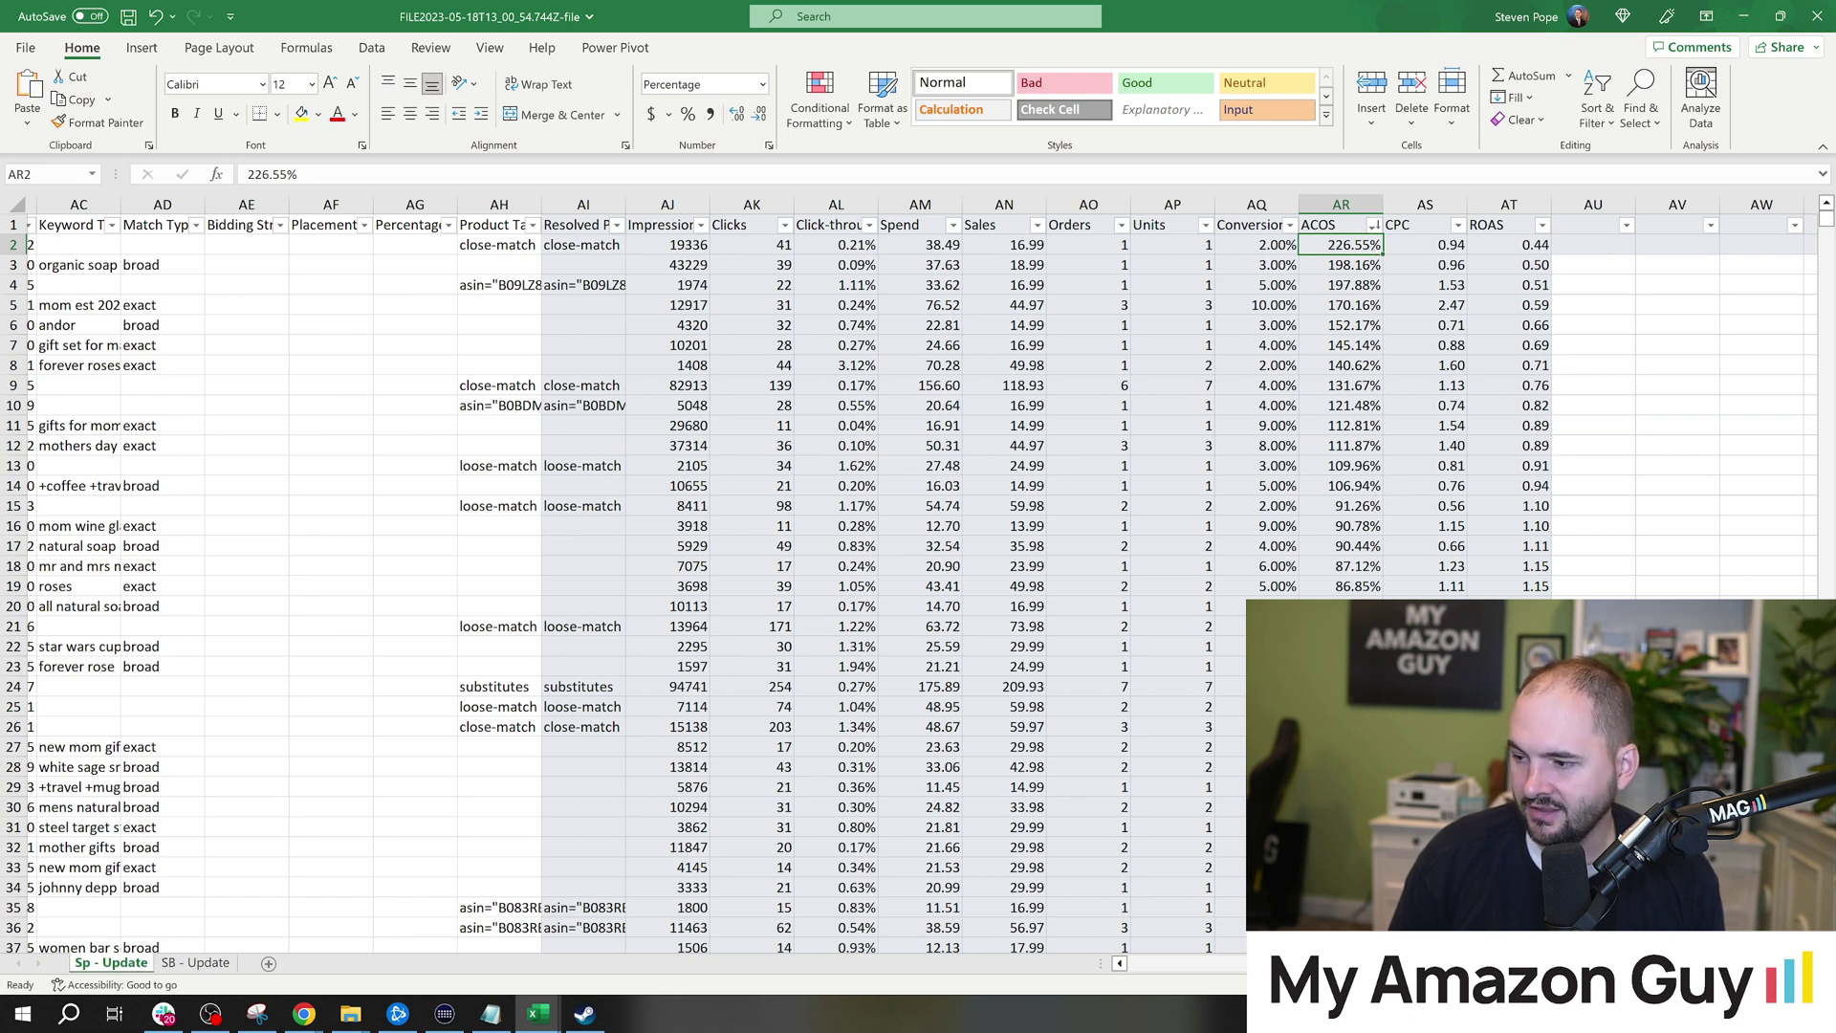
{"action": "left_click_drag", "start_coordinate": [1341, 868], "coordinate": [1342, 254]}
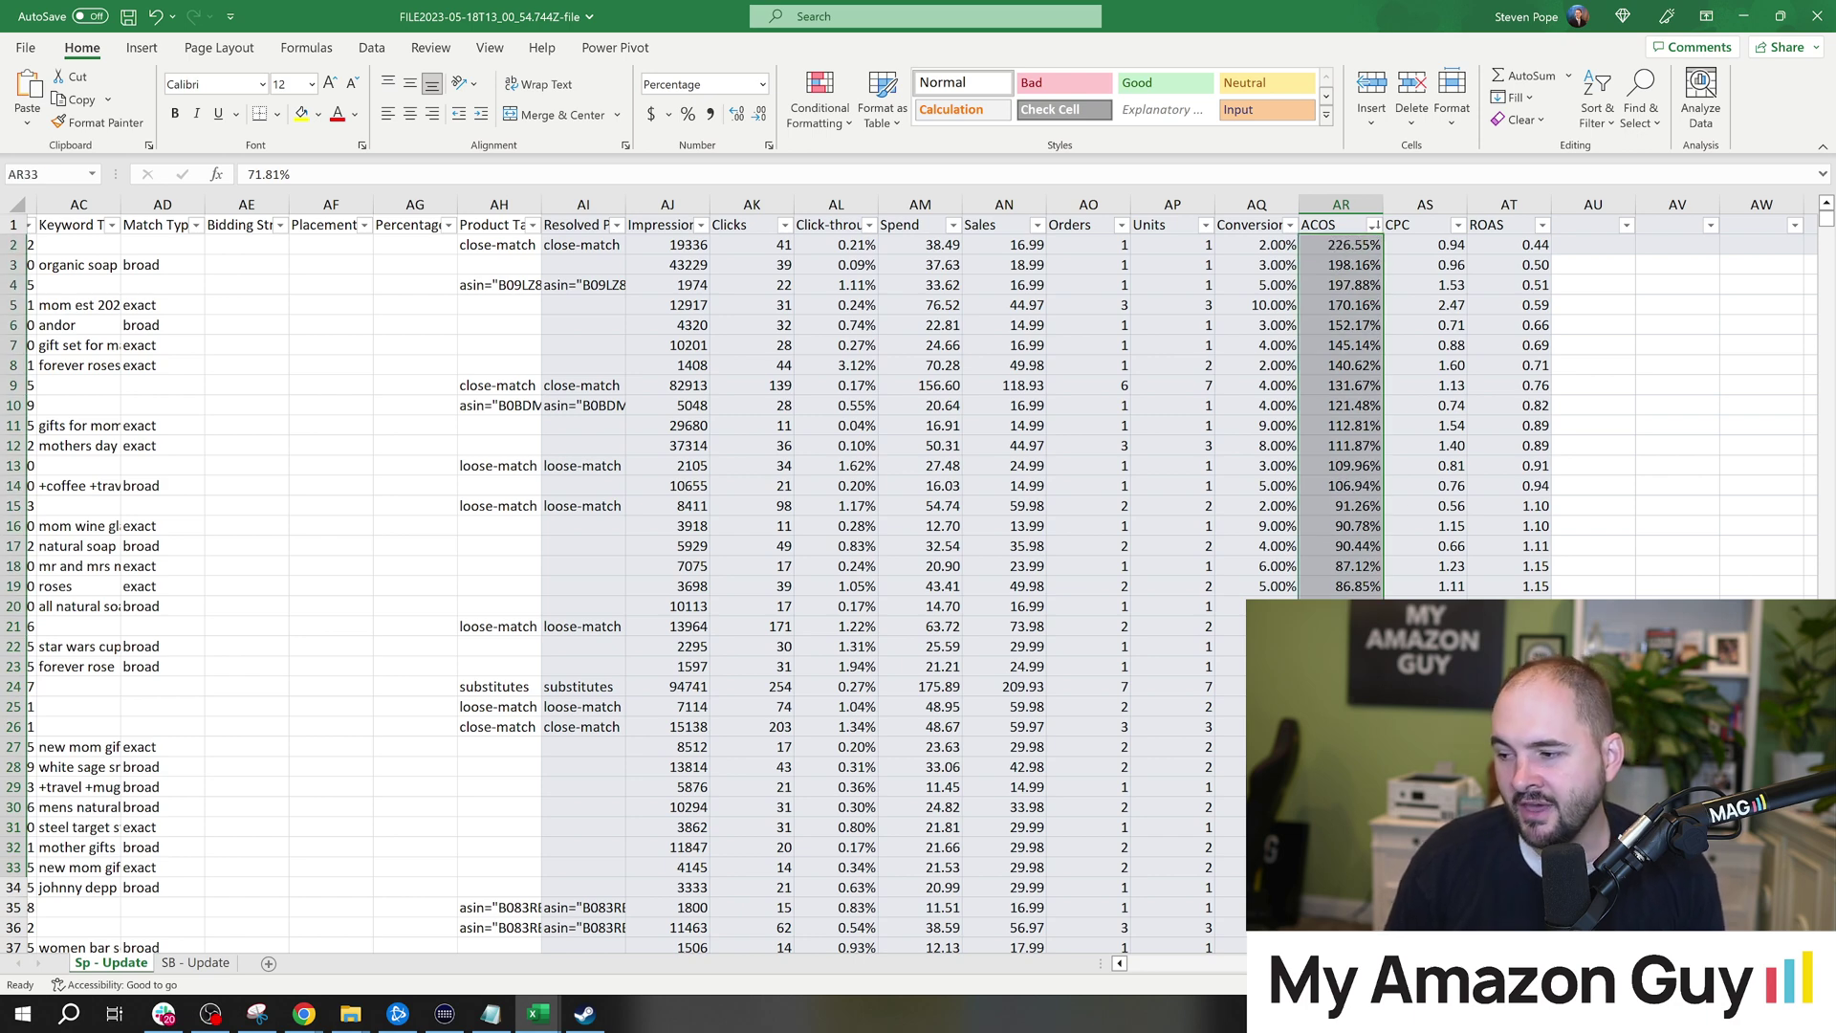
Select the next ACOS values from row 34 downward and scan the sorted list.
{"action": "scroll", "coordinate": [918, 583], "scroll_direction": "down", "scroll_amount": 1}
{"action": "scroll", "coordinate": [1295, 565], "scroll_direction": "down", "scroll_amount": 5}
{"action": "scroll", "coordinate": [1295, 565], "scroll_direction": "right", "scroll_amount": 1}
{"action": "left_click_drag", "start_coordinate": [1293, 527], "coordinate": [1293, 948]}
{"action": "scroll", "coordinate": [918, 583], "scroll_direction": "down", "scroll_amount": 2}
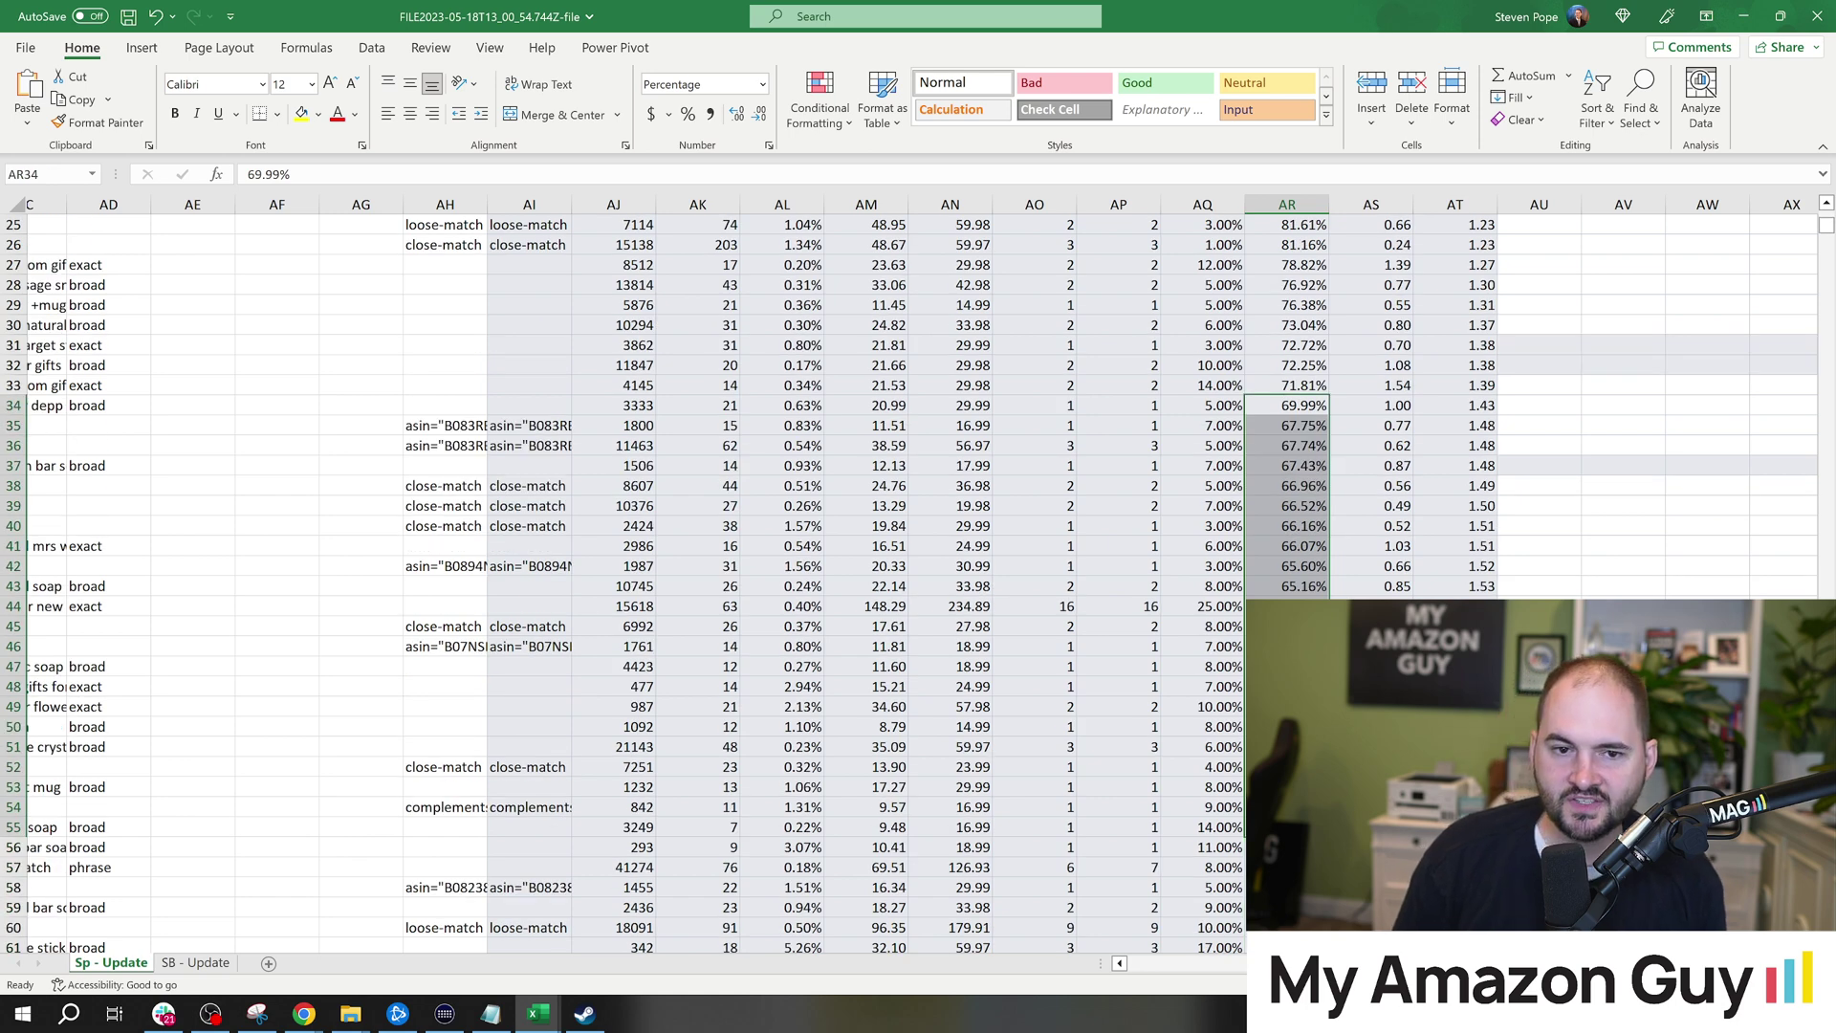
{"action": "scroll", "coordinate": [621, 583], "scroll_direction": "down", "scroll_amount": 3}
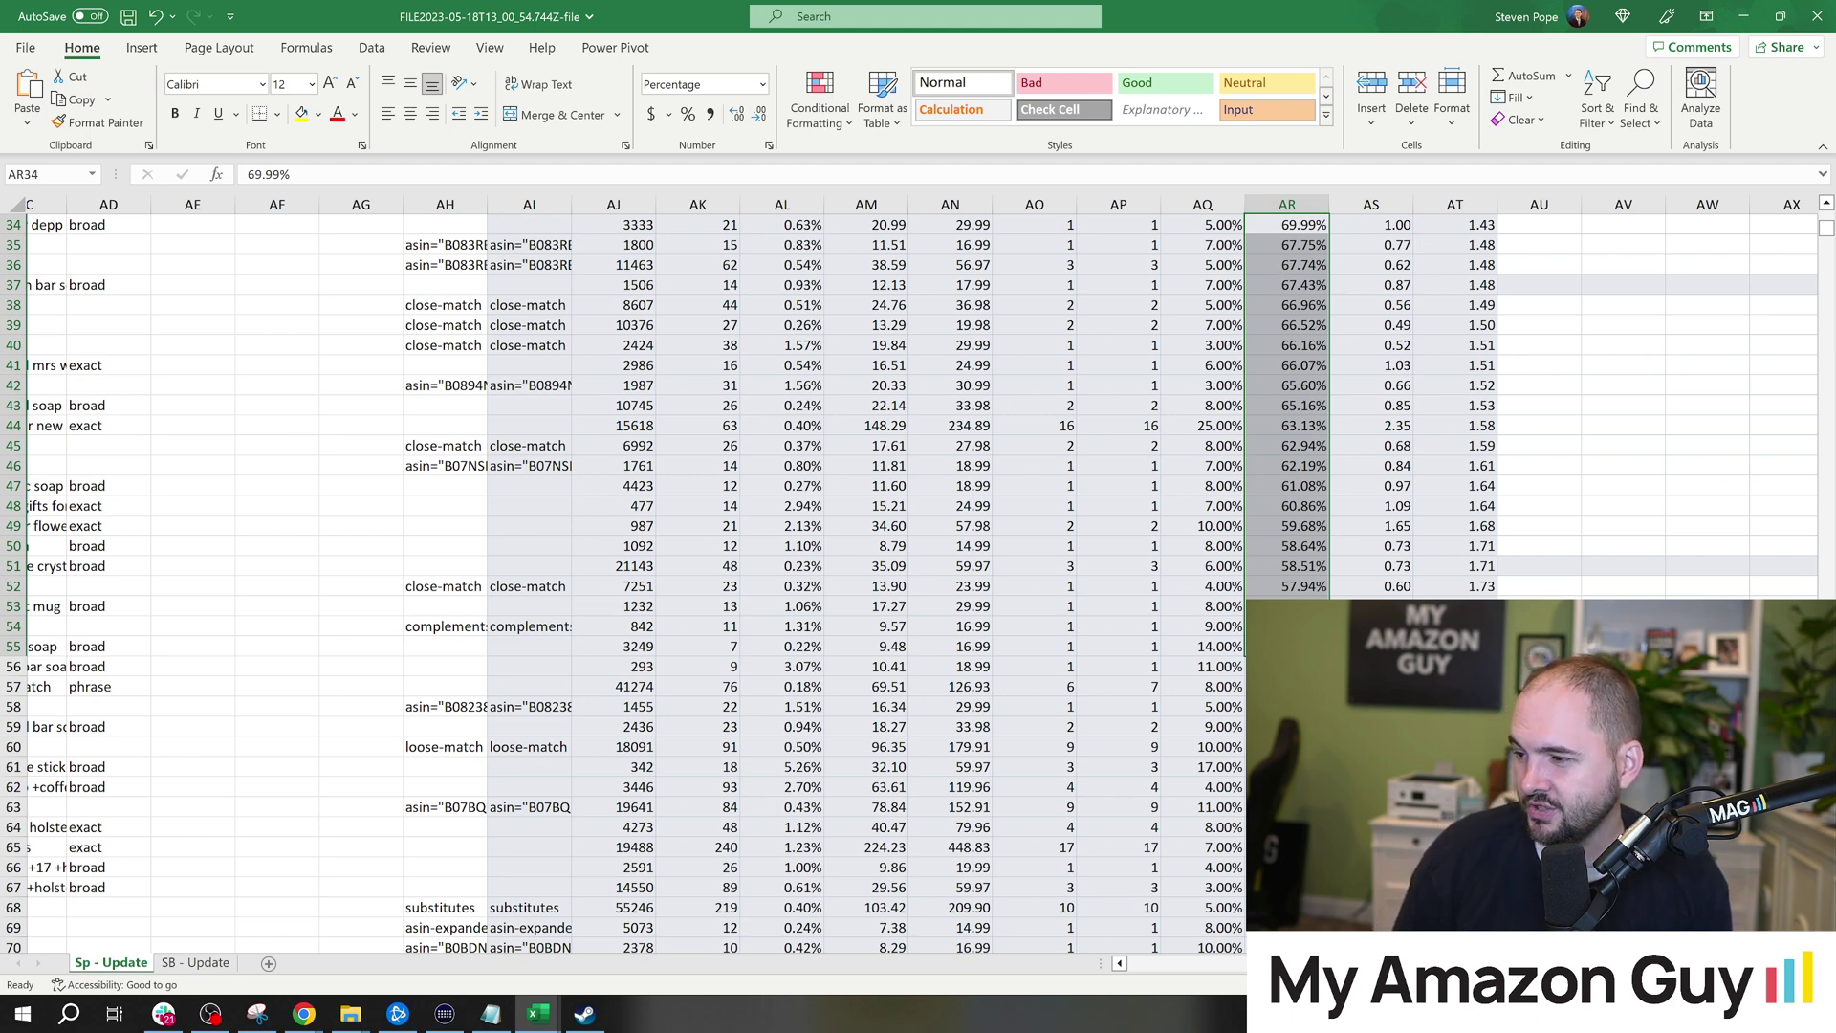
{"action": "scroll", "coordinate": [1630, 449], "scroll_direction": "up", "scroll_amount": 11}
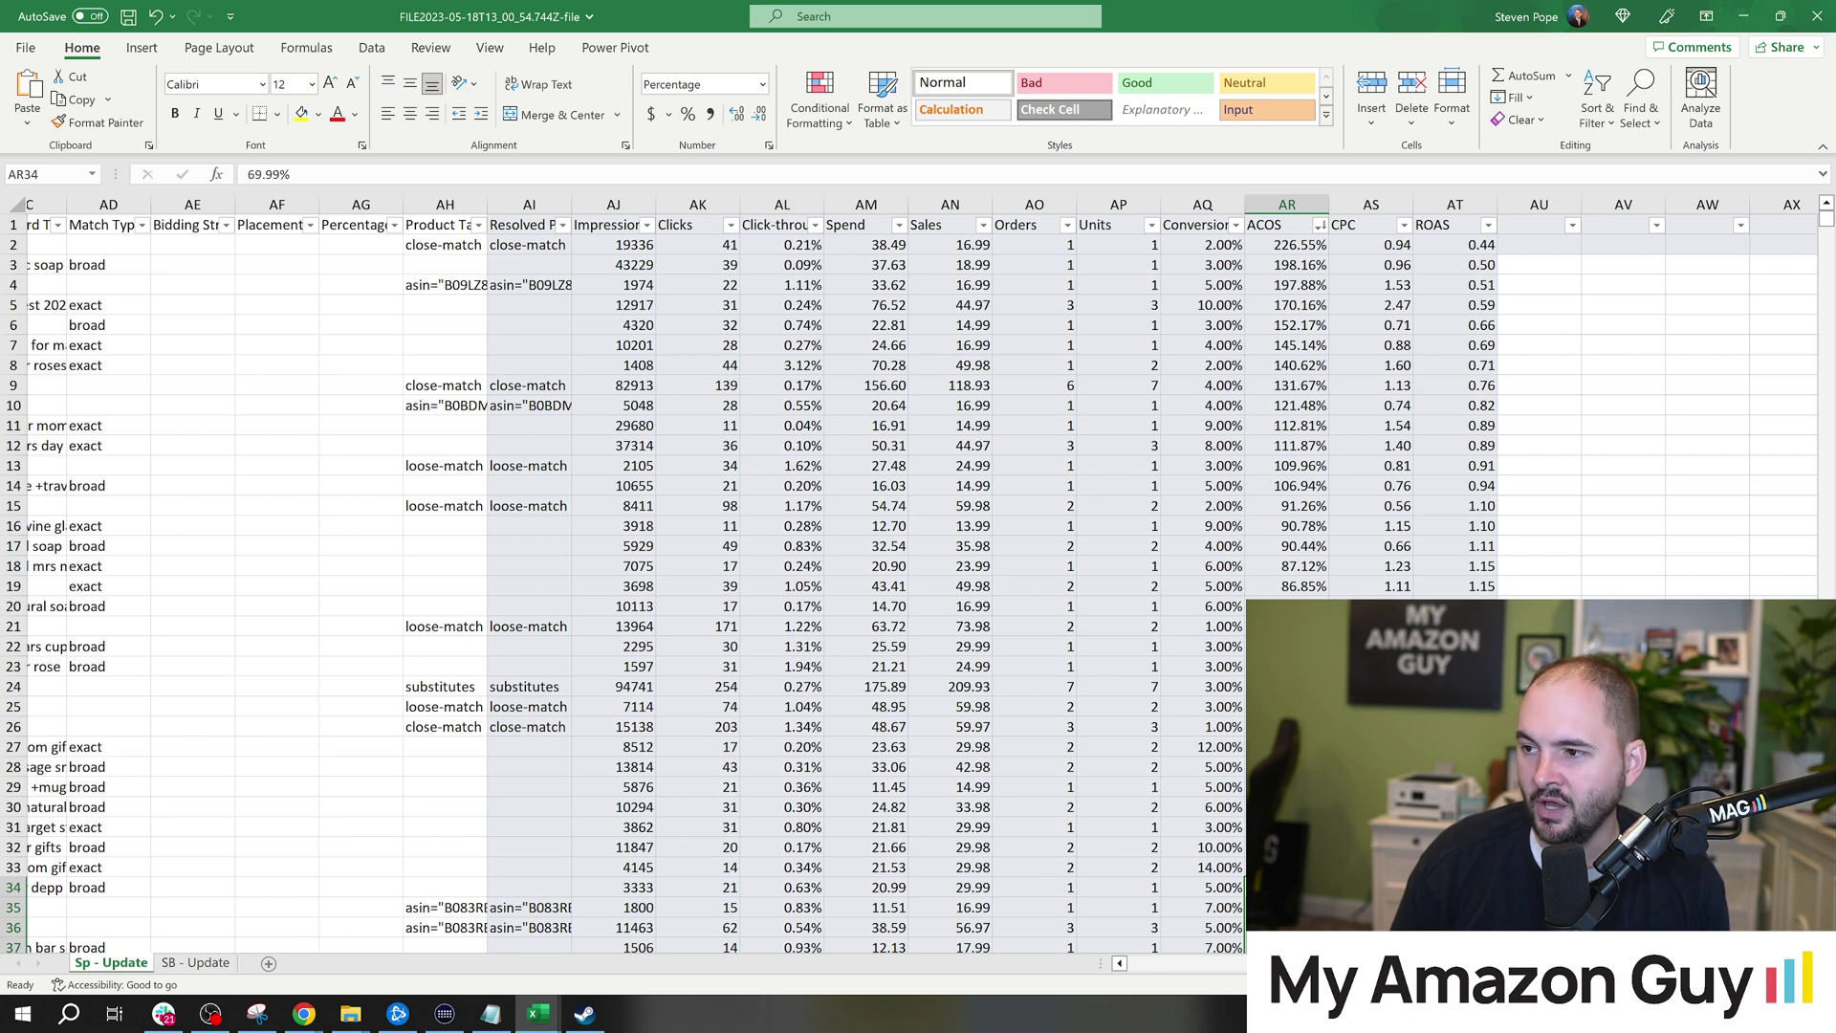
{"action": "scroll", "coordinate": [908, 584], "scroll_direction": "down", "scroll_amount": 3}
{"action": "scroll", "coordinate": [909, 584], "scroll_direction": "up", "scroll_amount": 3}
{"action": "scroll", "coordinate": [909, 583], "scroll_direction": "down", "scroll_amount": 9}
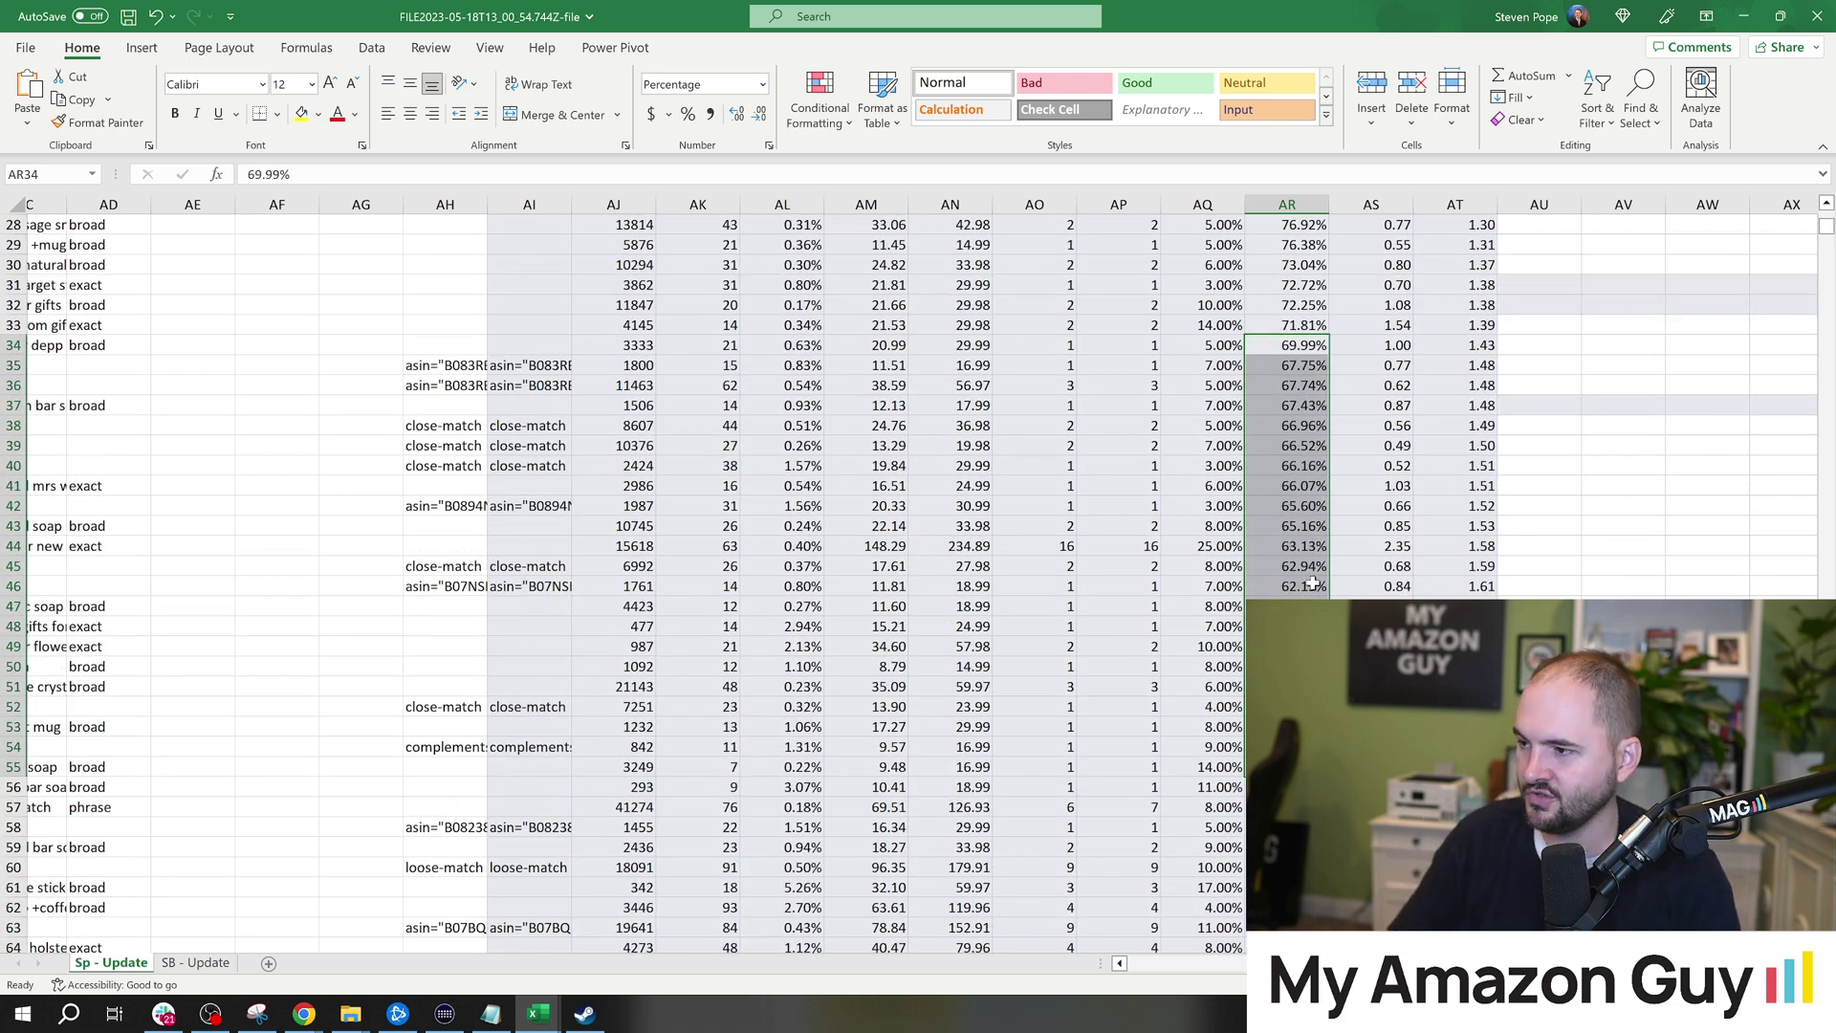
Deselect the ACOS values and return to the top, starting at the 226.55% row.
{"action": "left_click", "coordinate": [1393, 342]}
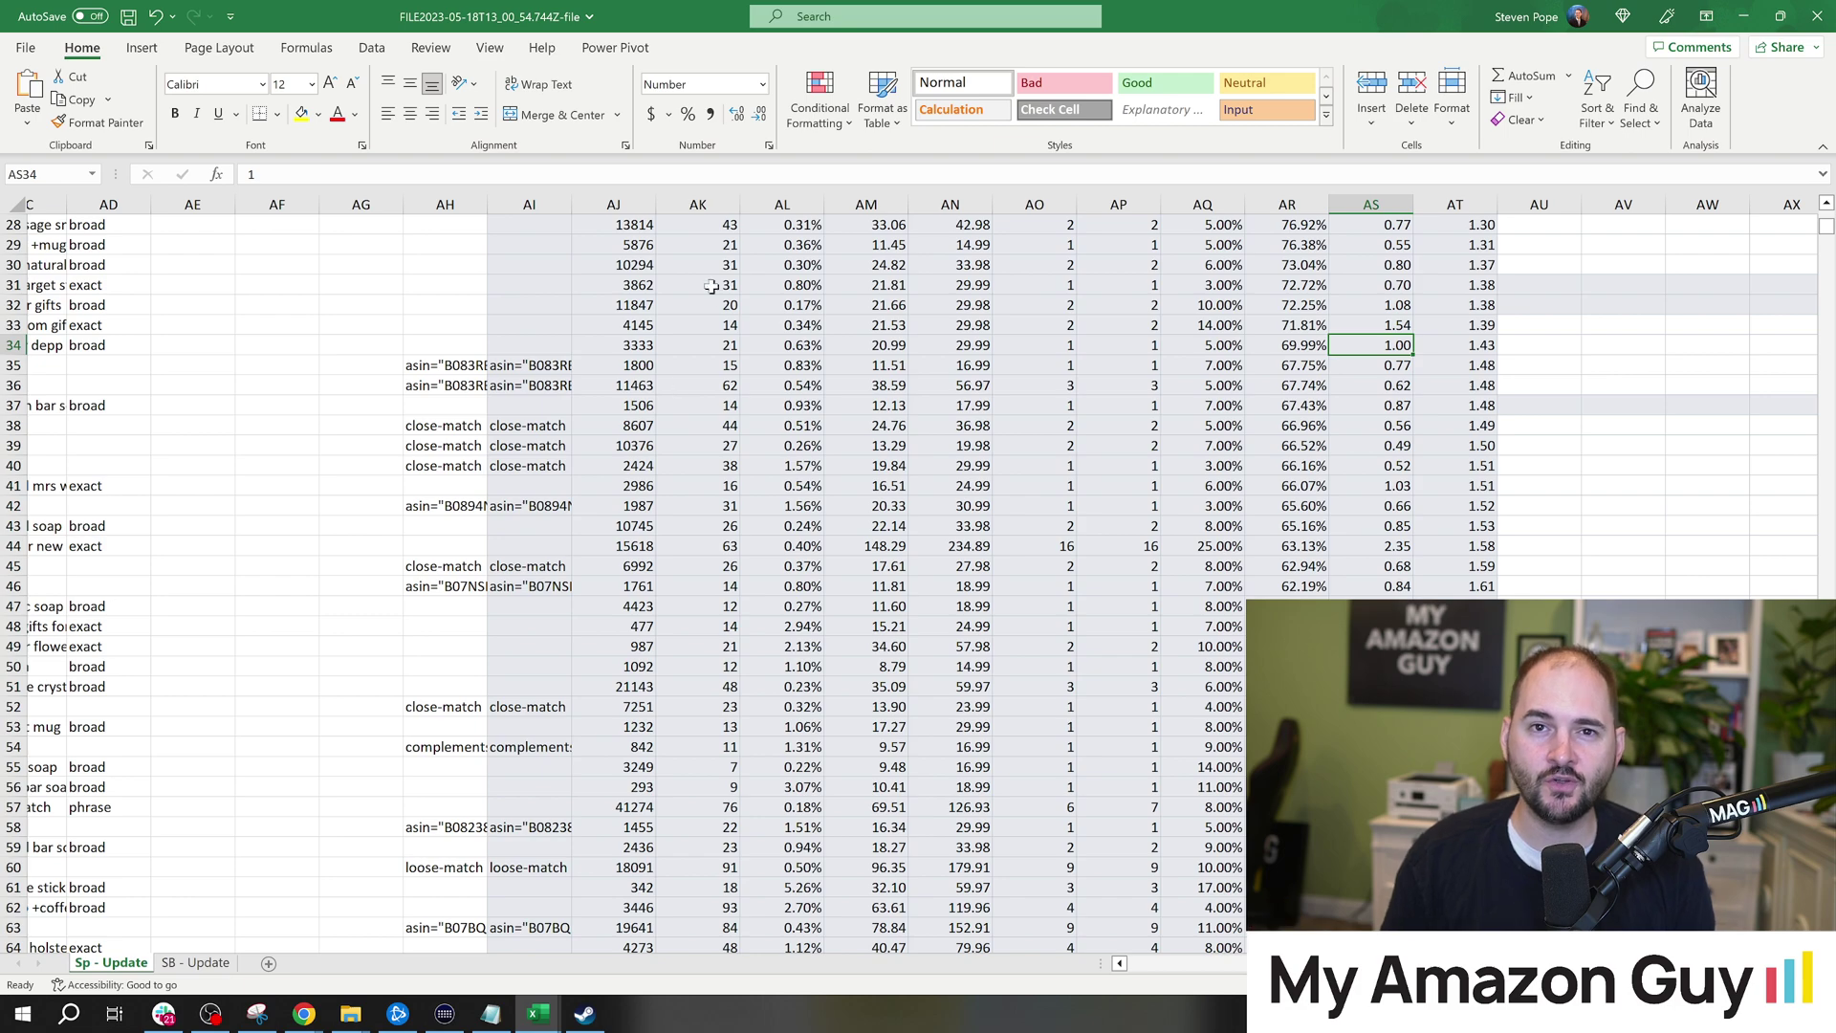
{"action": "scroll", "coordinate": [1148, 383], "scroll_direction": "up", "scroll_amount": 7}
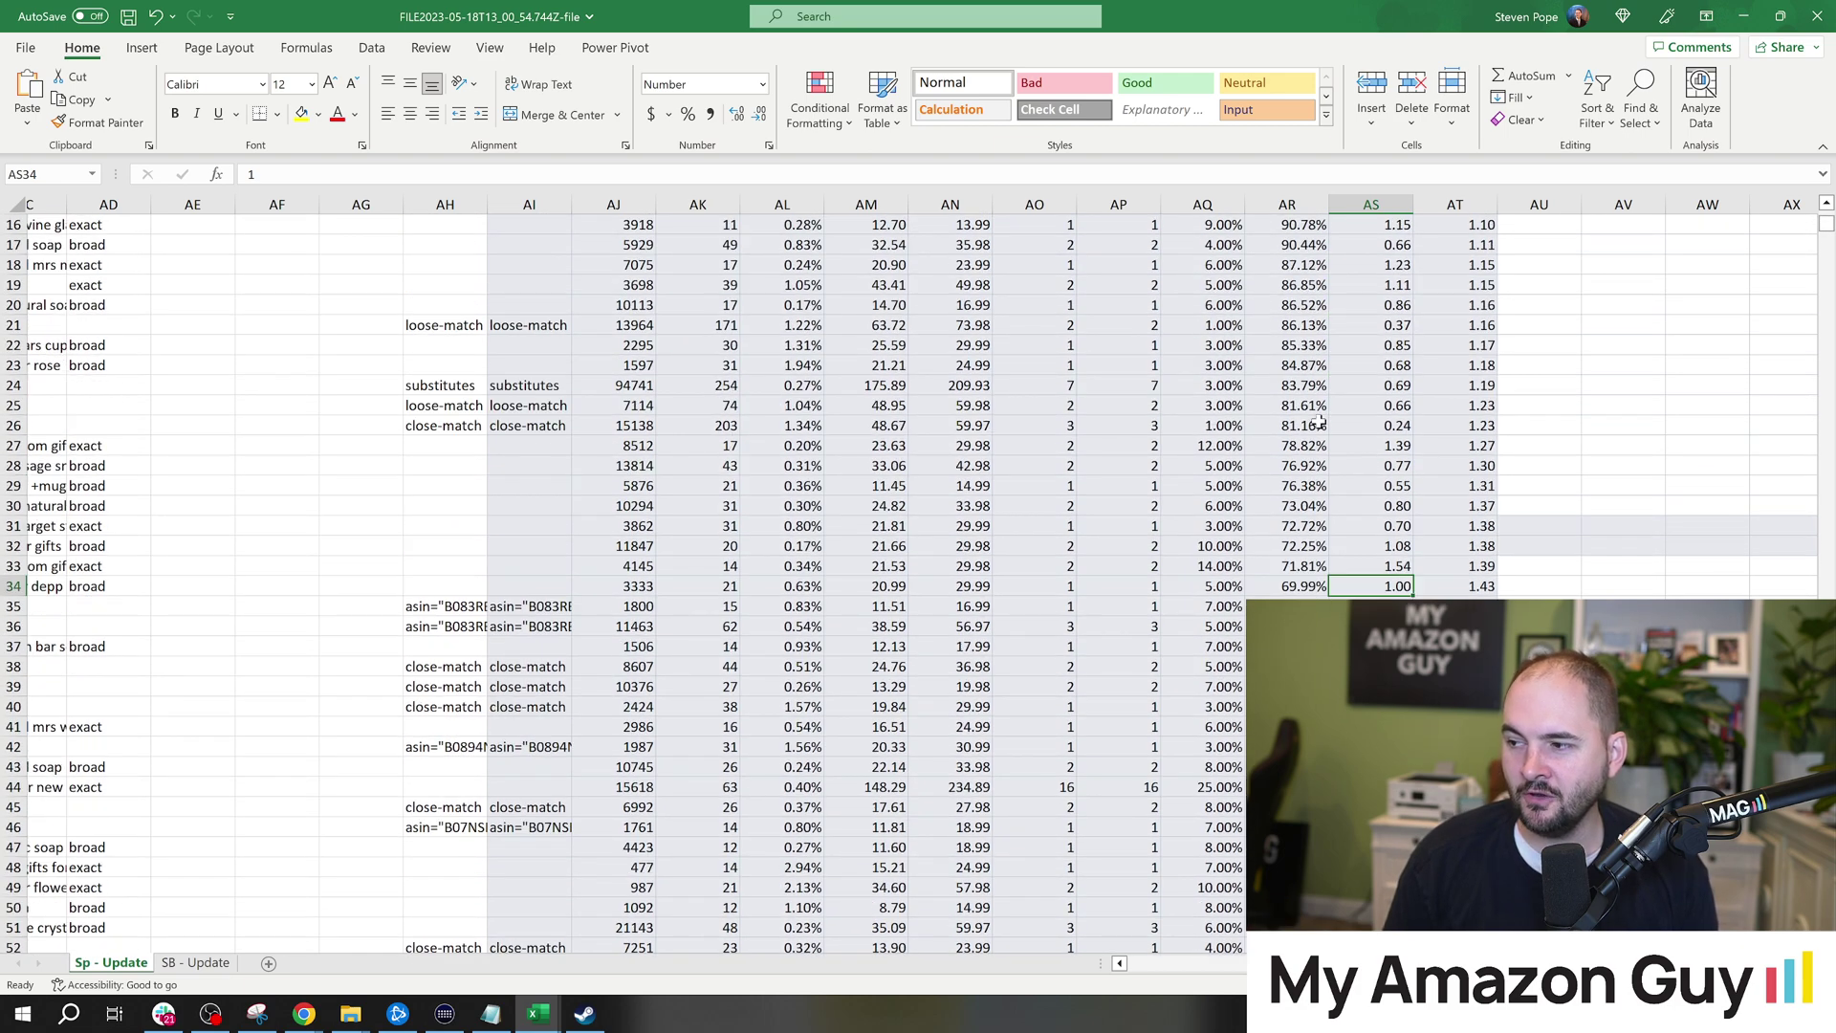
{"action": "scroll", "coordinate": [1305, 433], "scroll_direction": "up", "scroll_amount": 2}
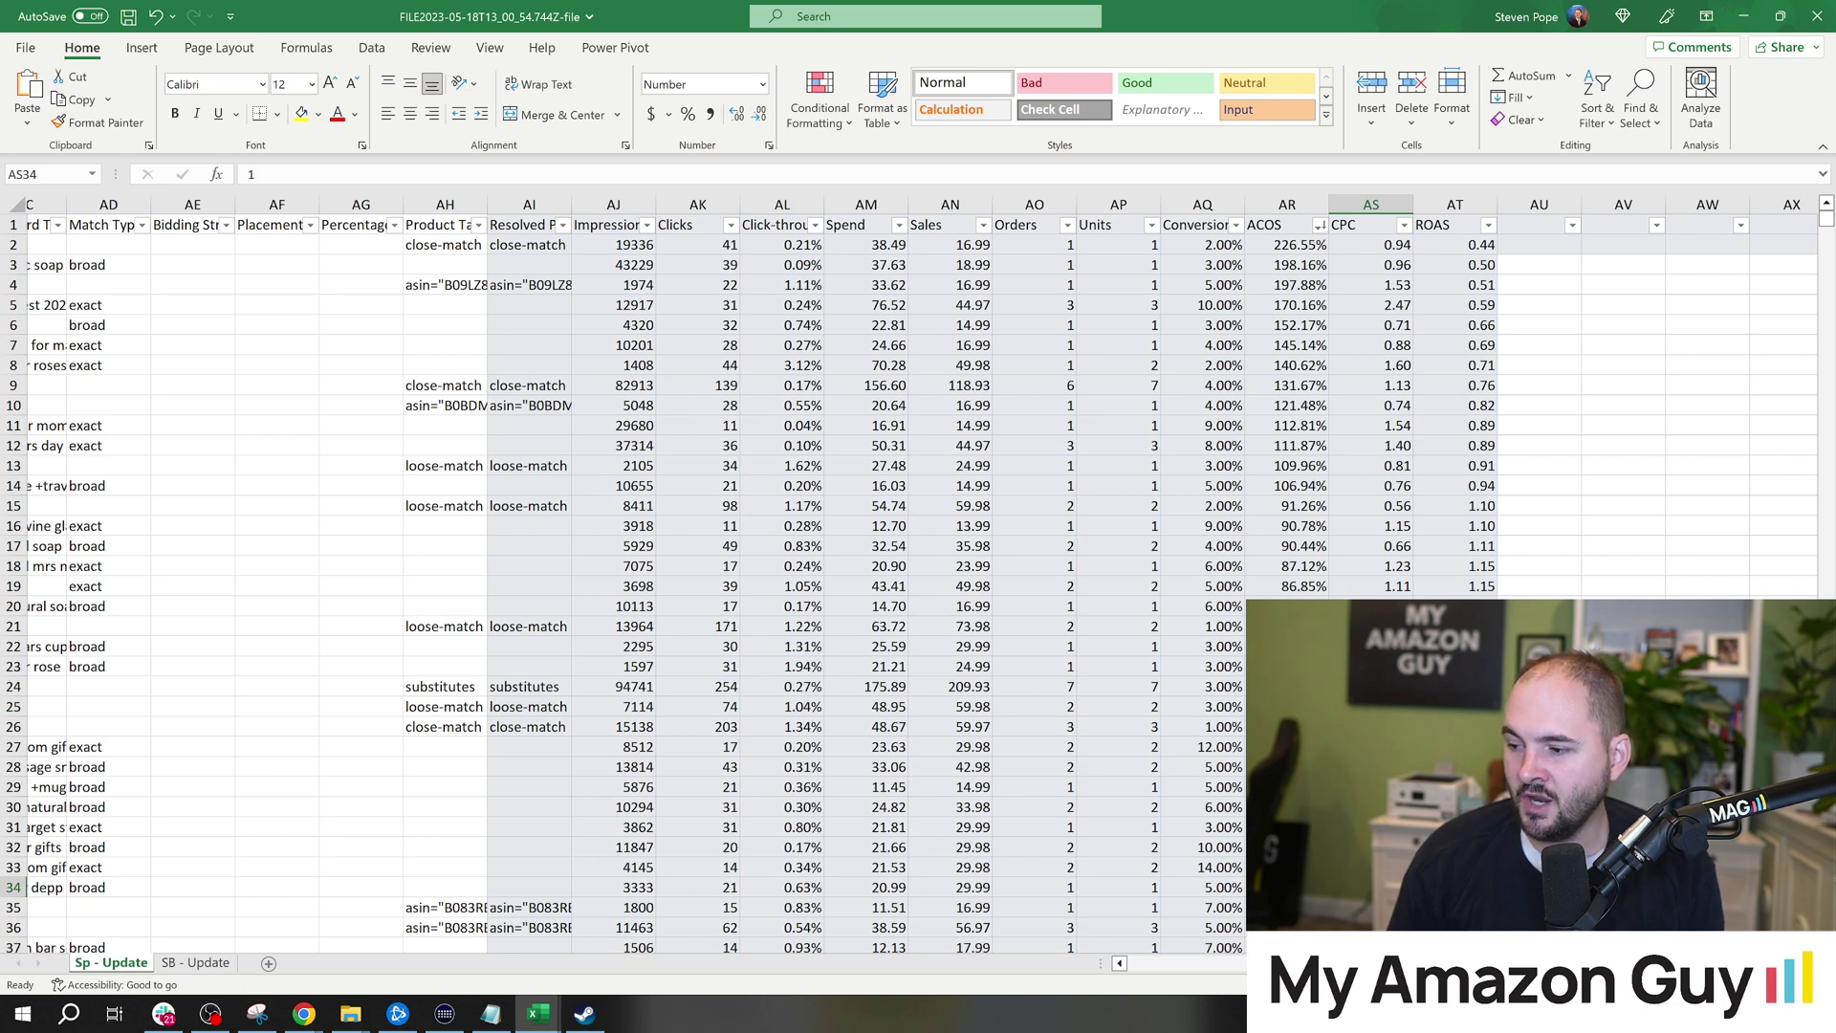
After checking the ROAS column, sort the Spend column largest to smallest.
{"action": "scroll", "coordinate": [1287, 574], "scroll_direction": "down", "scroll_amount": 1}
{"action": "scroll", "coordinate": [1286, 573], "scroll_direction": "up", "scroll_amount": 1}
{"action": "left_click_drag", "start_coordinate": [1281, 225], "coordinate": [1286, 827]}
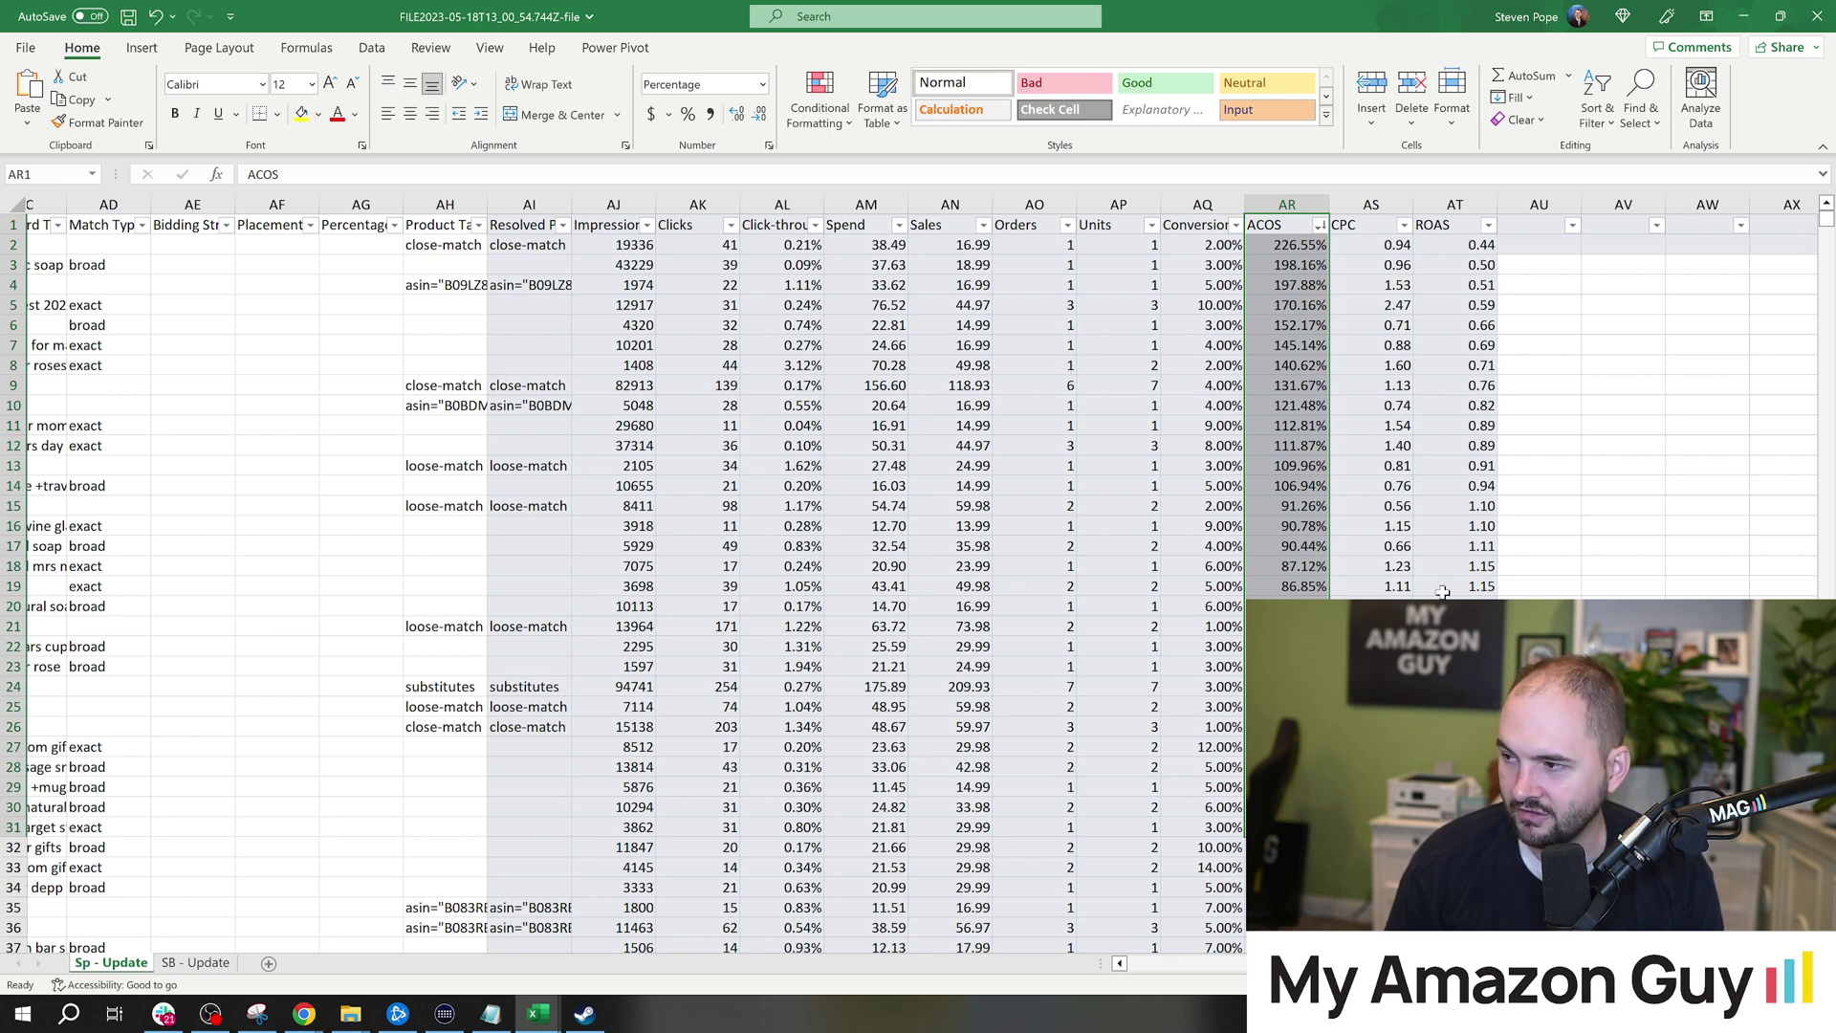
{"action": "left_click", "coordinate": [1477, 347]}
{"action": "left_click", "coordinate": [1477, 229]}
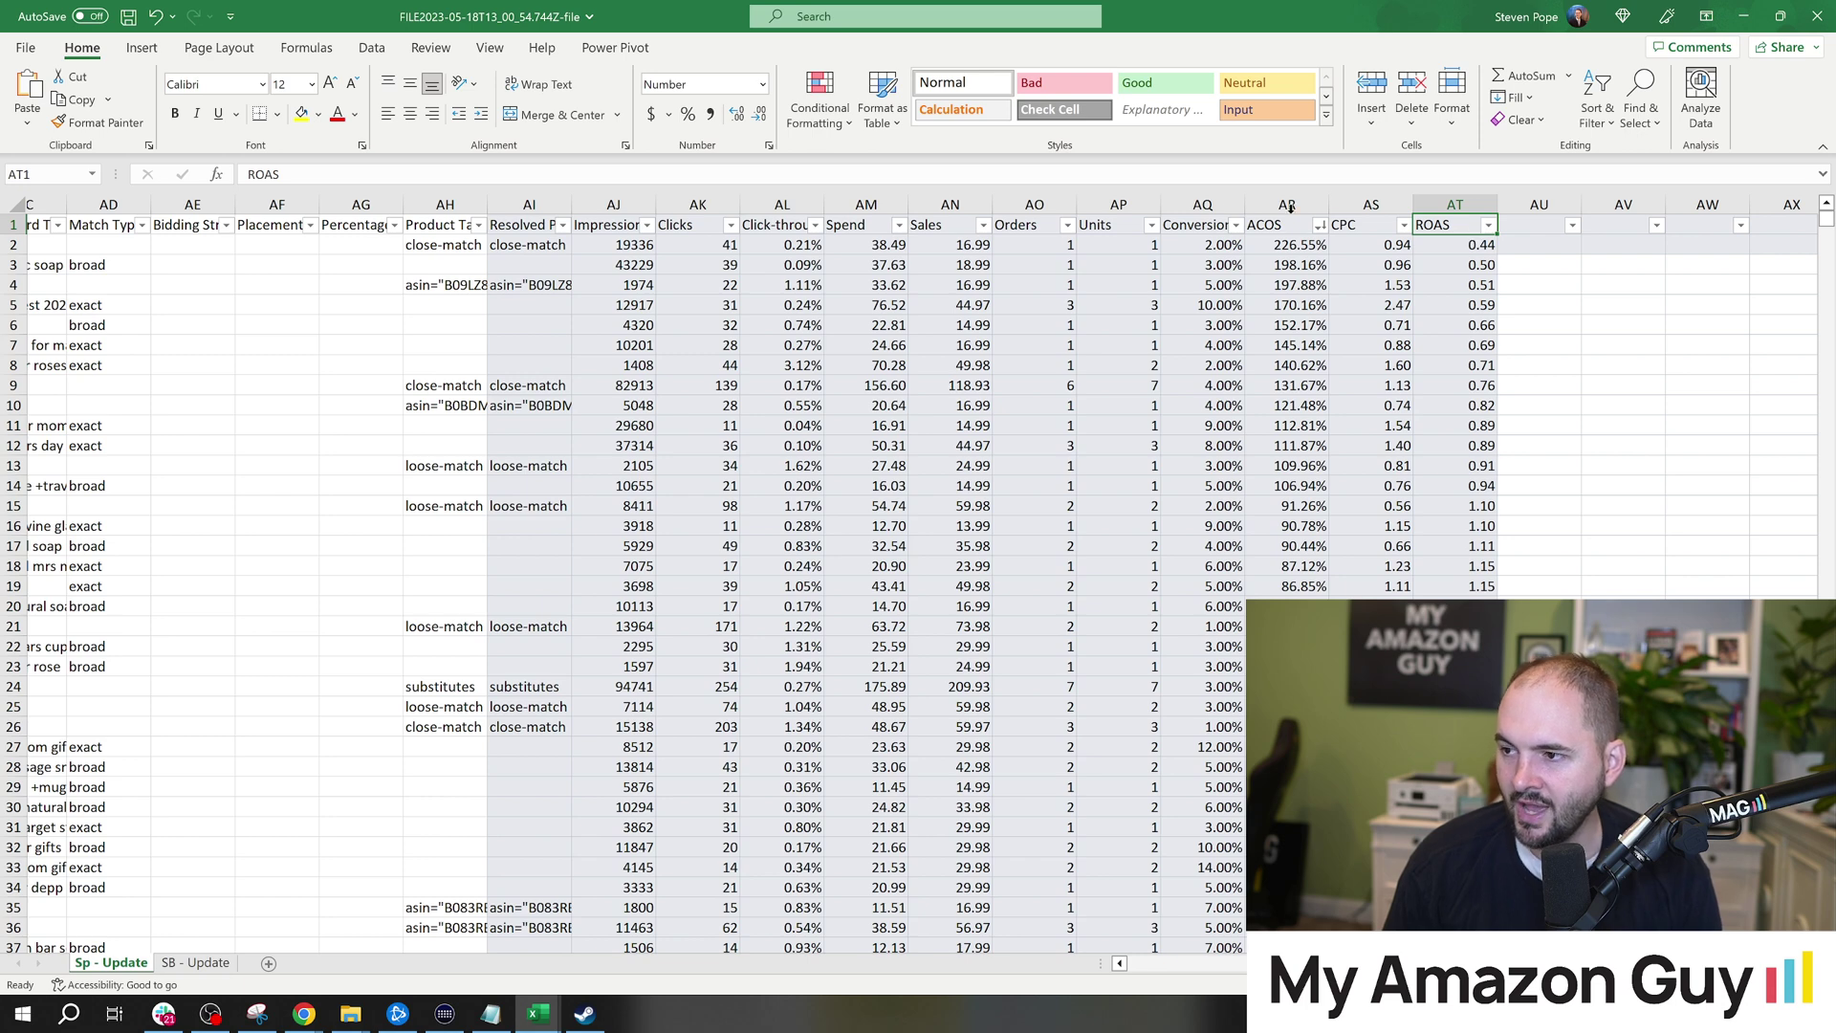
{"action": "left_click", "coordinate": [832, 227]}
{"action": "left_click", "coordinate": [900, 225]}
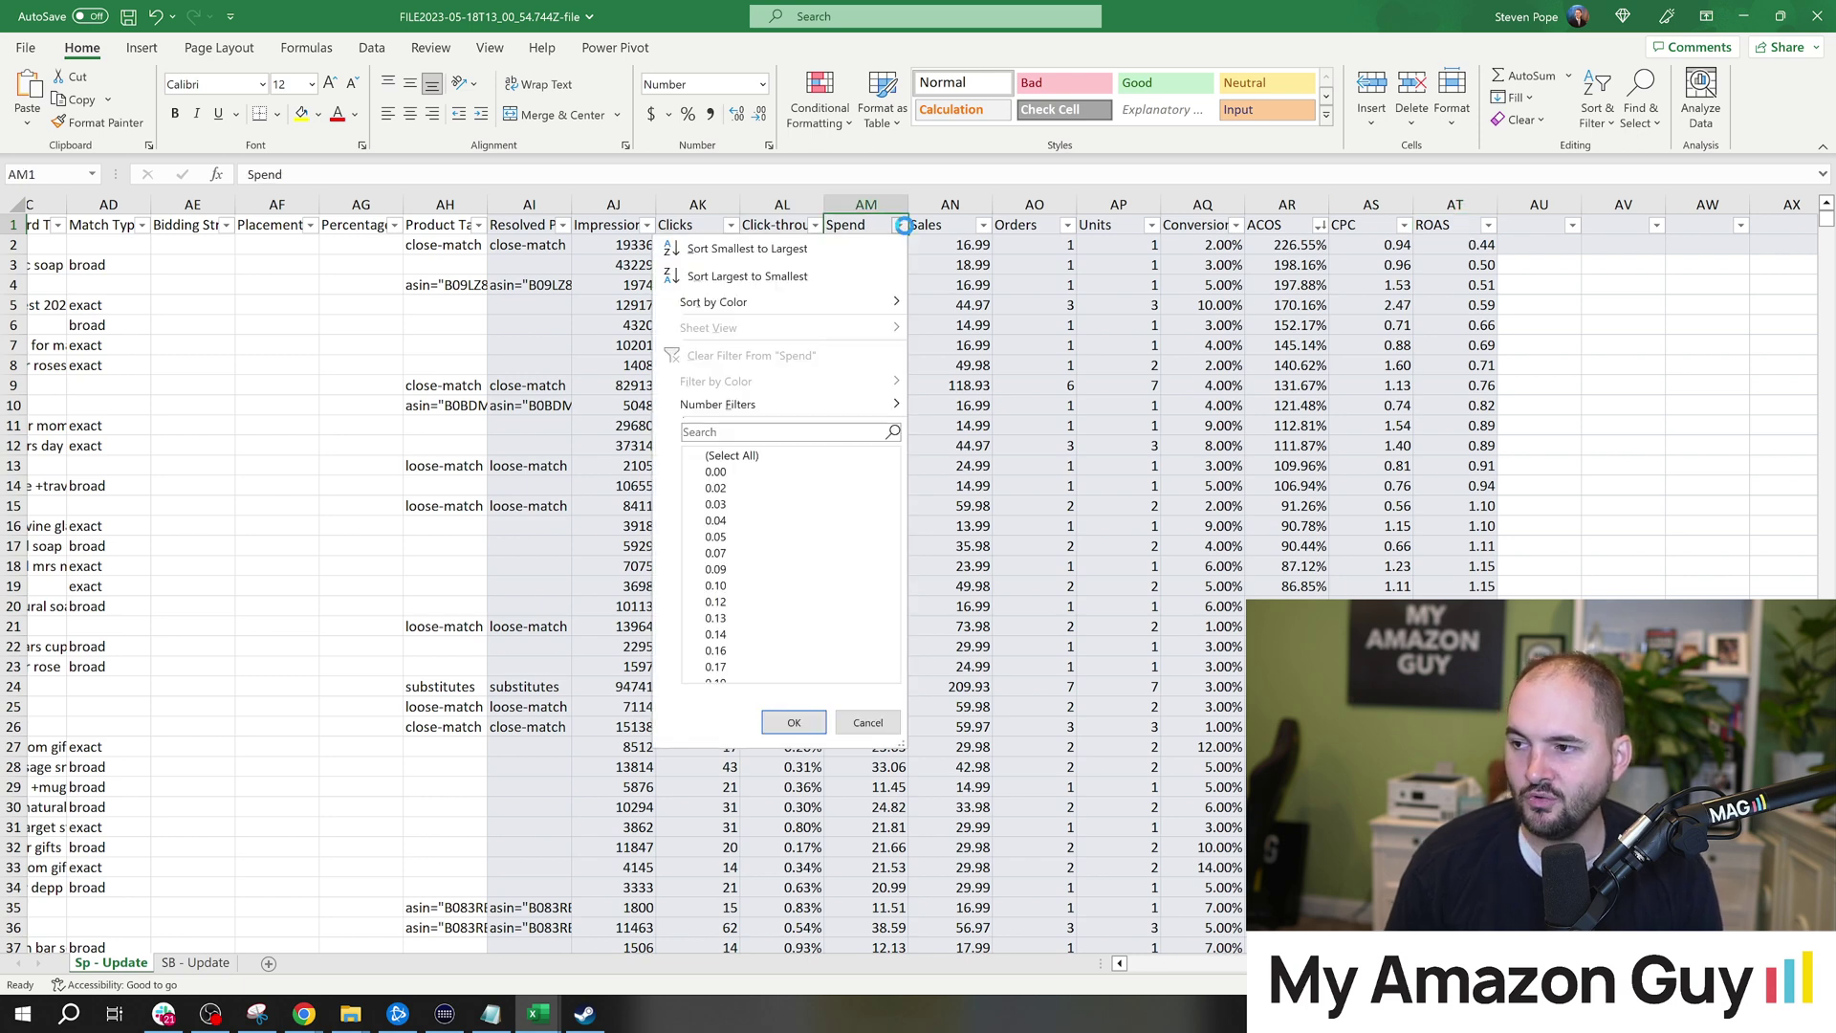
{"action": "left_click", "coordinate": [836, 271]}
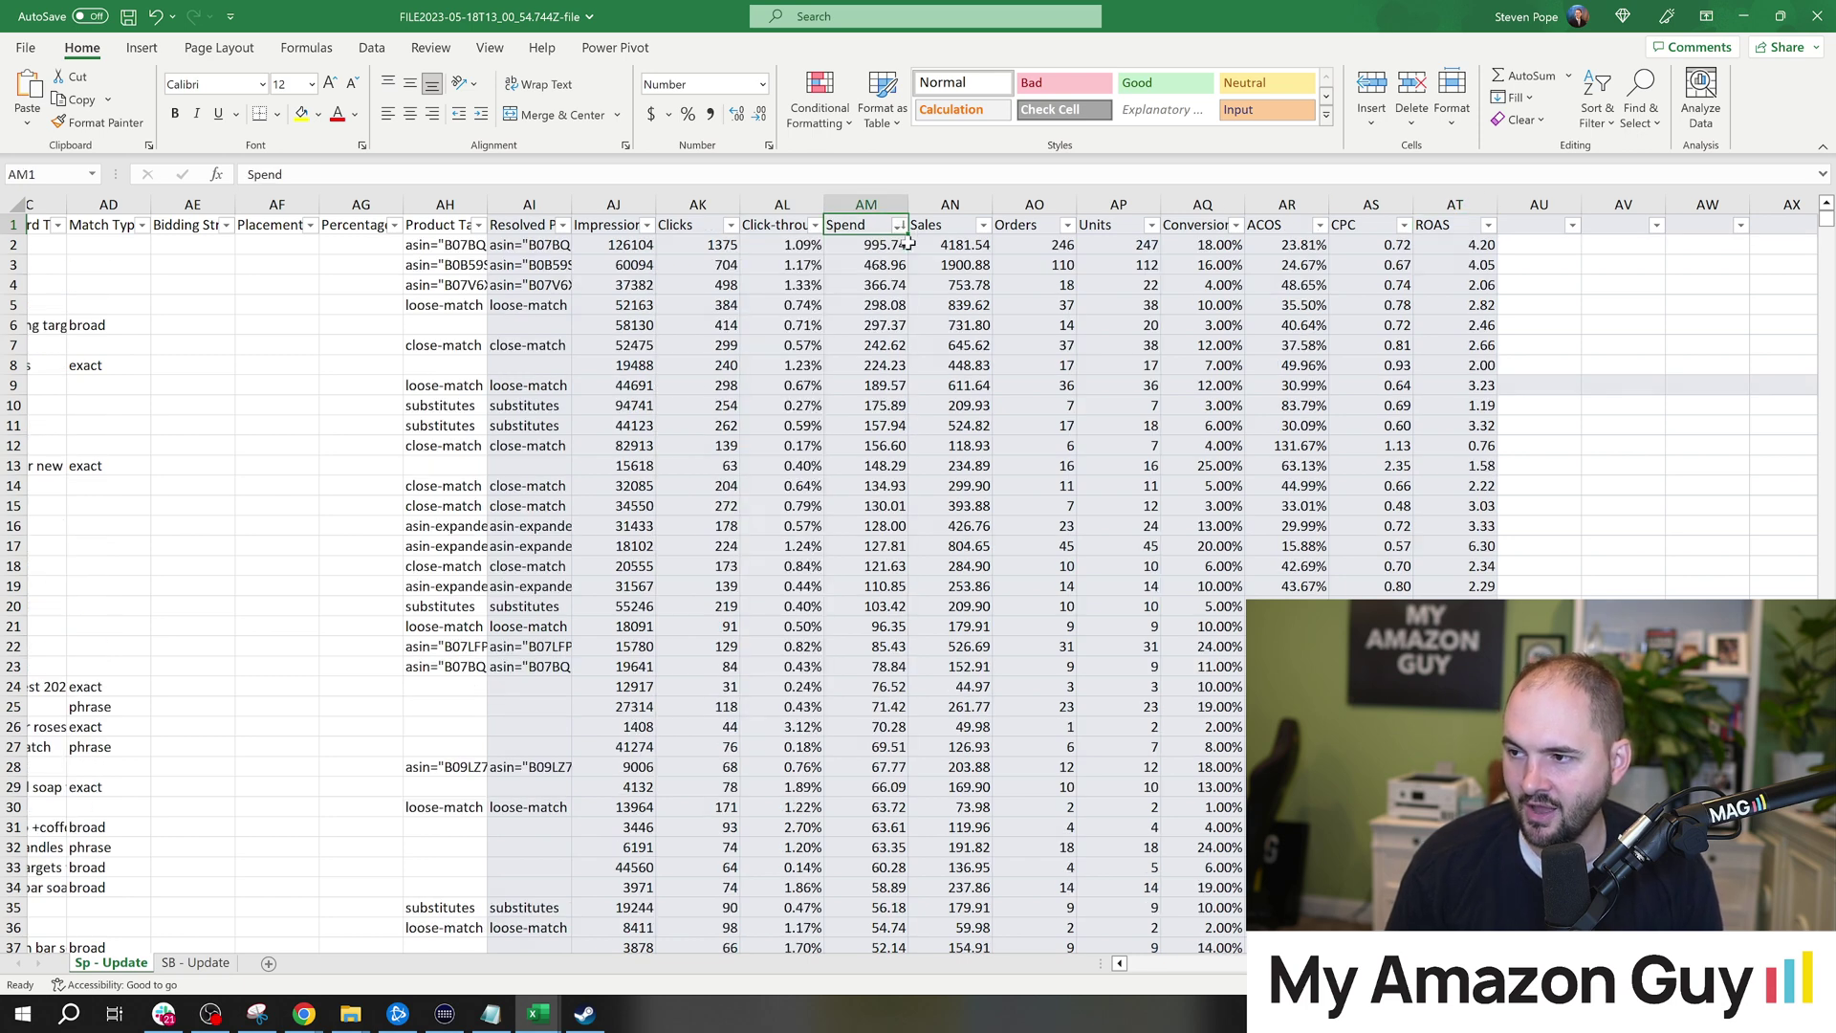
Mark the seven highest spend values and top sales, noting 995.74 spend at 23.81% ACOS.
{"action": "left_click_drag", "start_coordinate": [884, 245], "coordinate": [905, 438]}
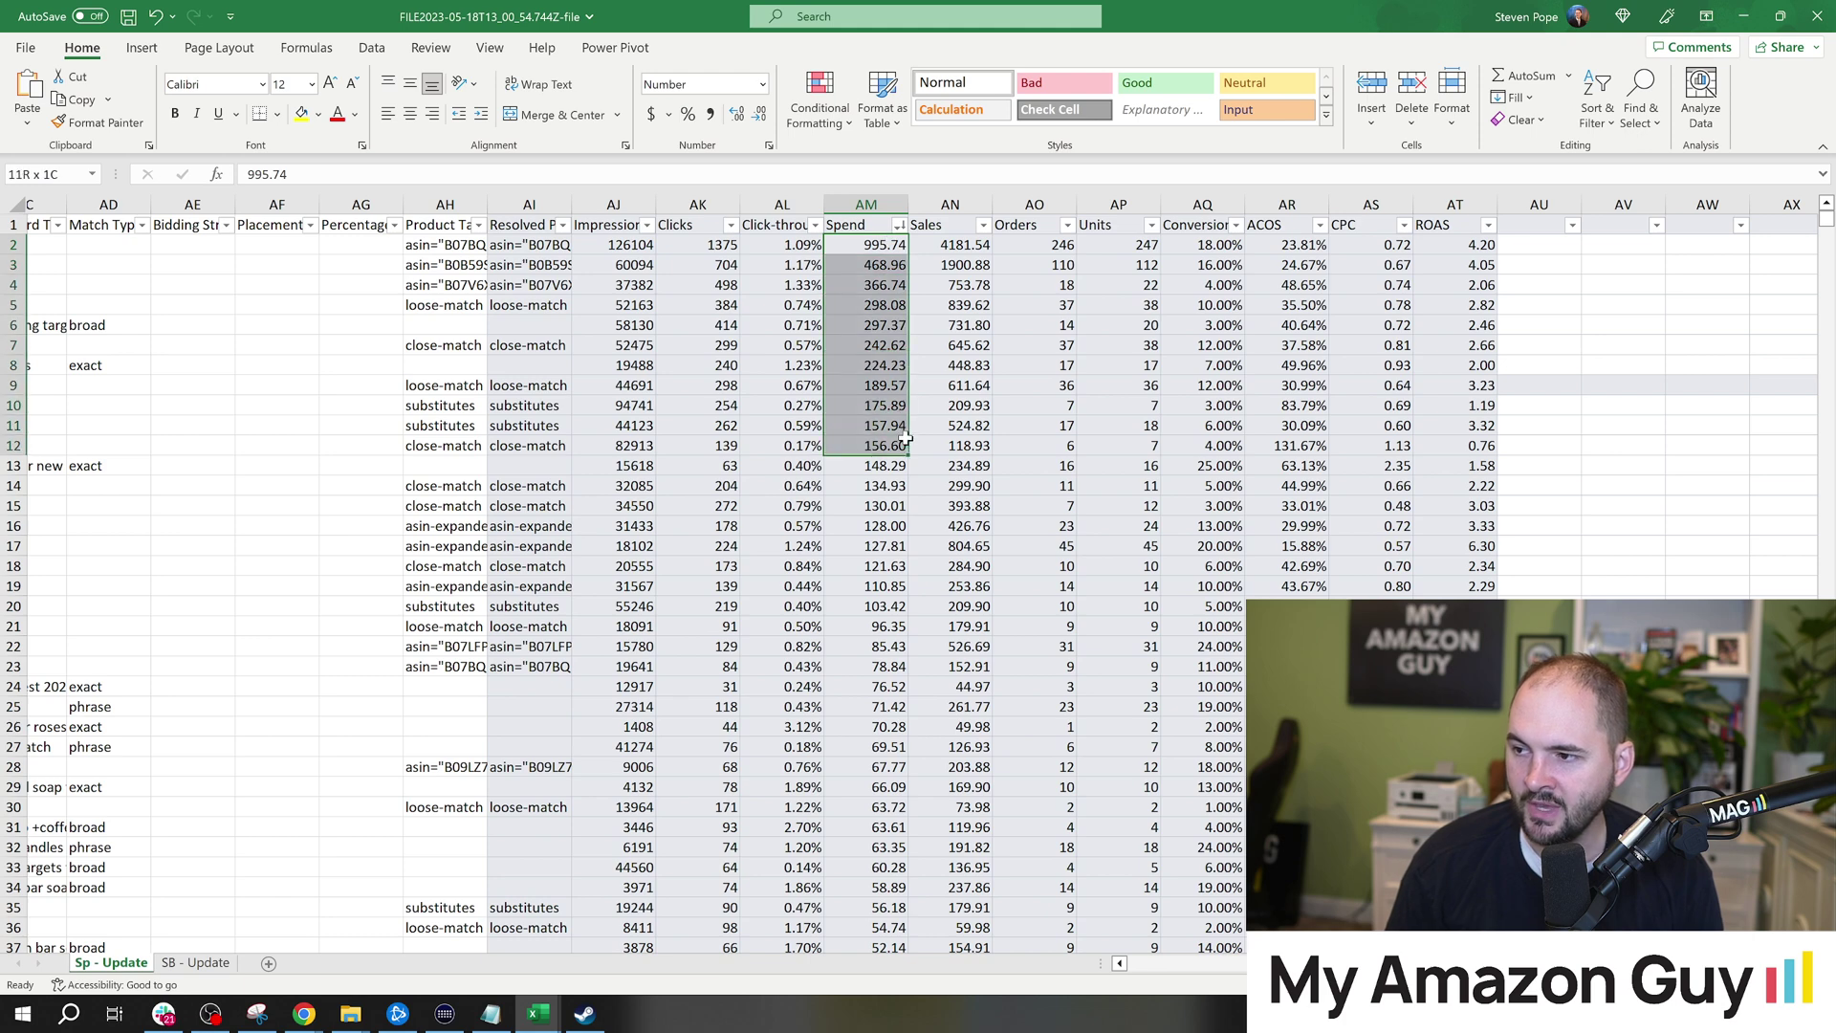
{"action": "left_click", "coordinate": [892, 384]}
{"action": "left_click_drag", "start_coordinate": [889, 368], "coordinate": [887, 241]}
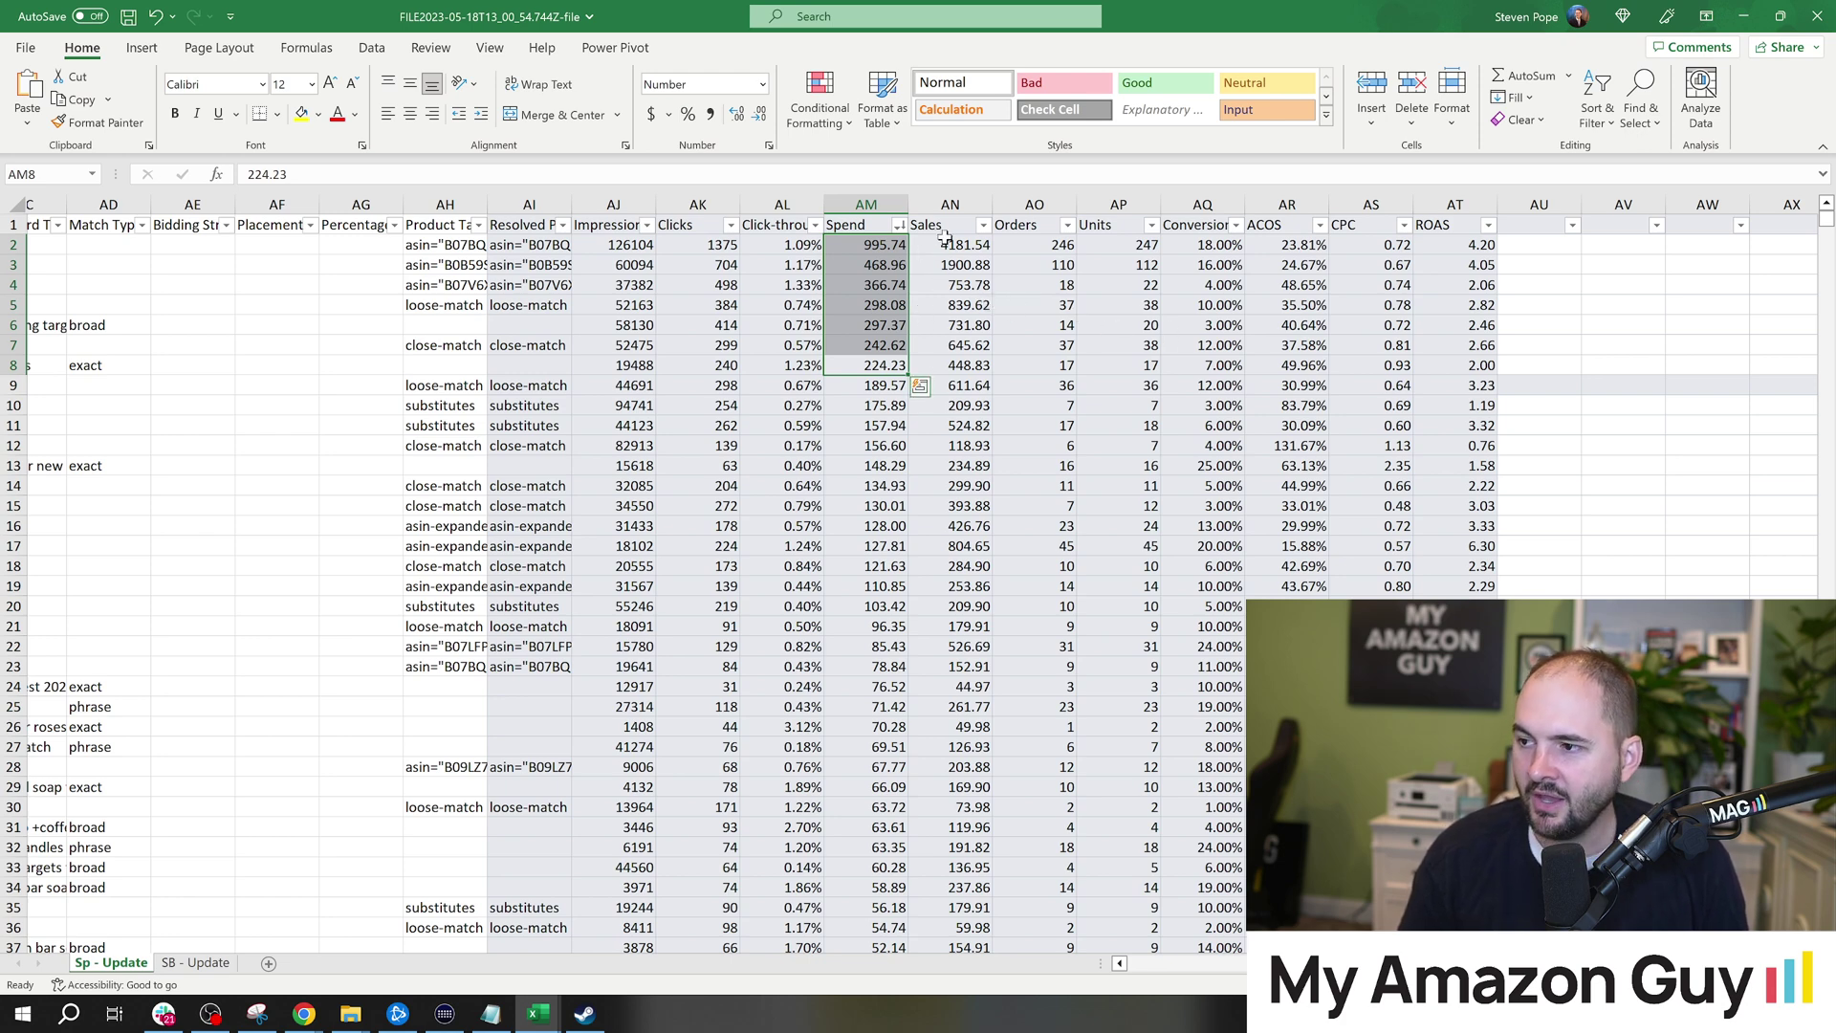
{"action": "mouse_move", "coordinate": [944, 241]}
{"action": "left_mouse_down"}
{"action": "mouse_move", "coordinate": [985, 375]}
{"action": "mouse_move", "coordinate": [904, 251]}
{"action": "mouse_move", "coordinate": [949, 247]}
{"action": "left_mouse_up"}
{"action": "left_click", "coordinate": [902, 246]}
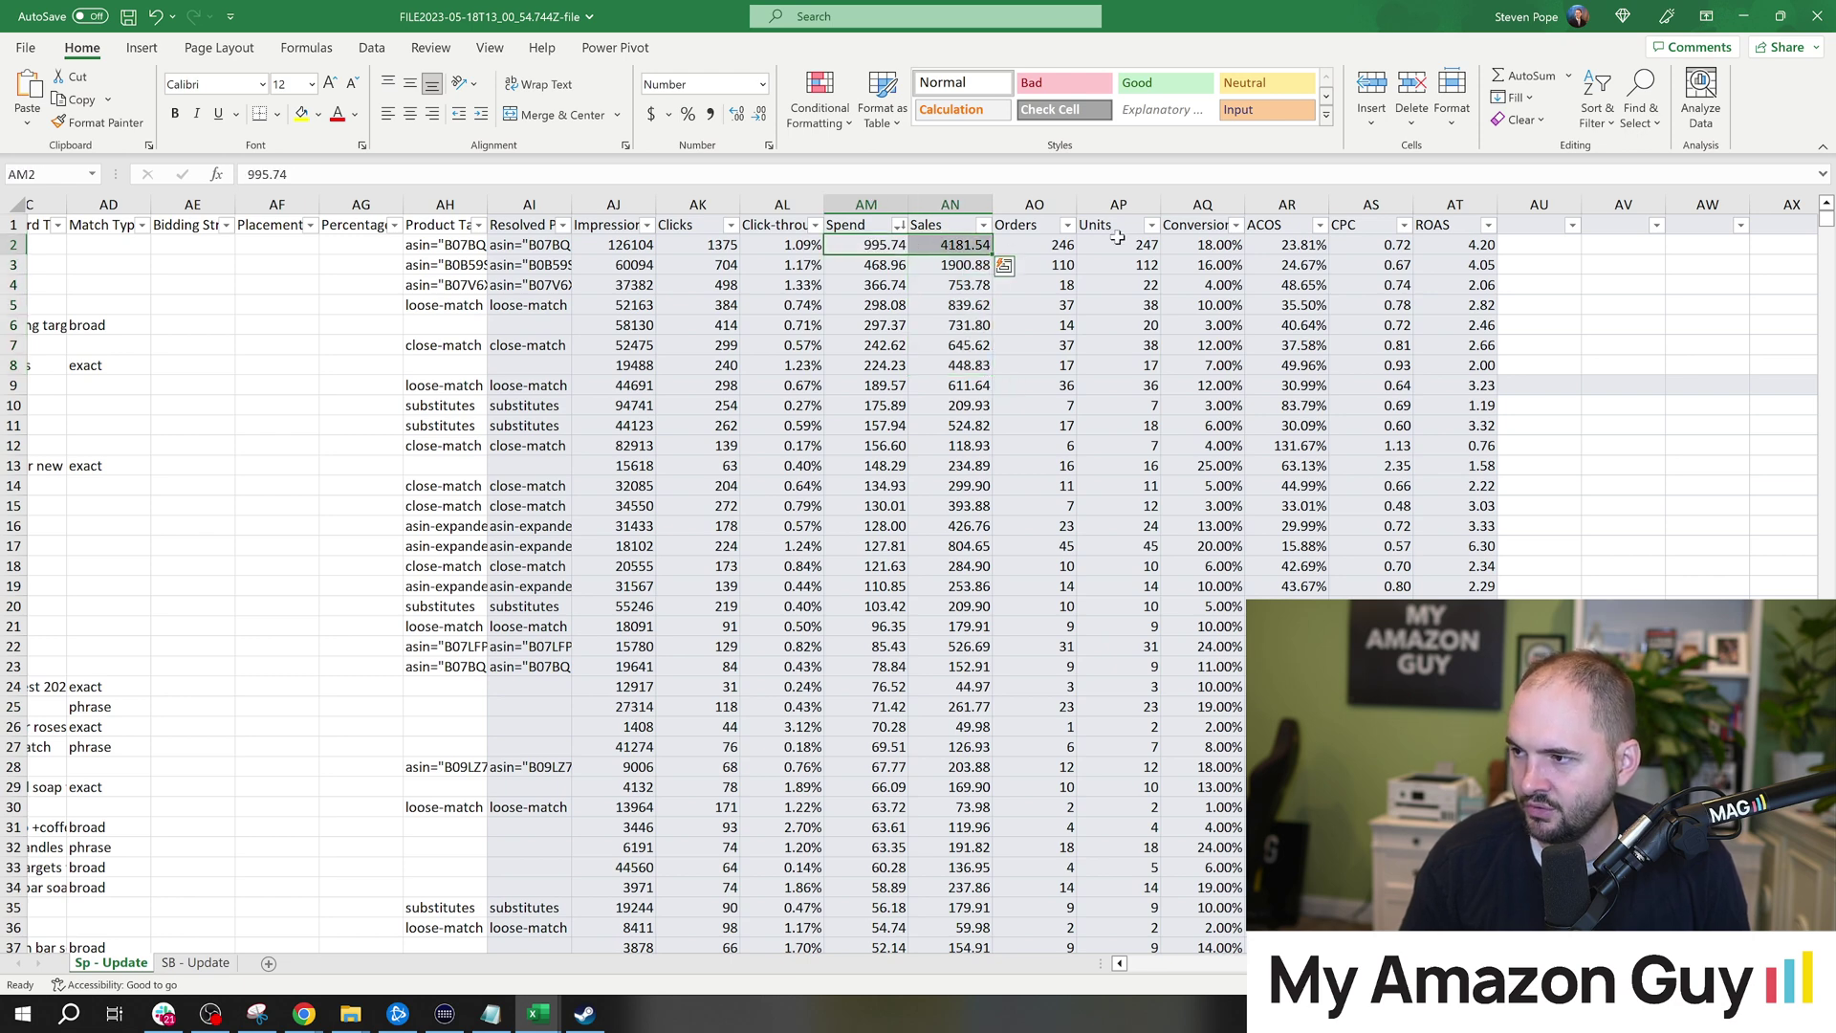
{"action": "left_click", "coordinate": [1304, 241]}
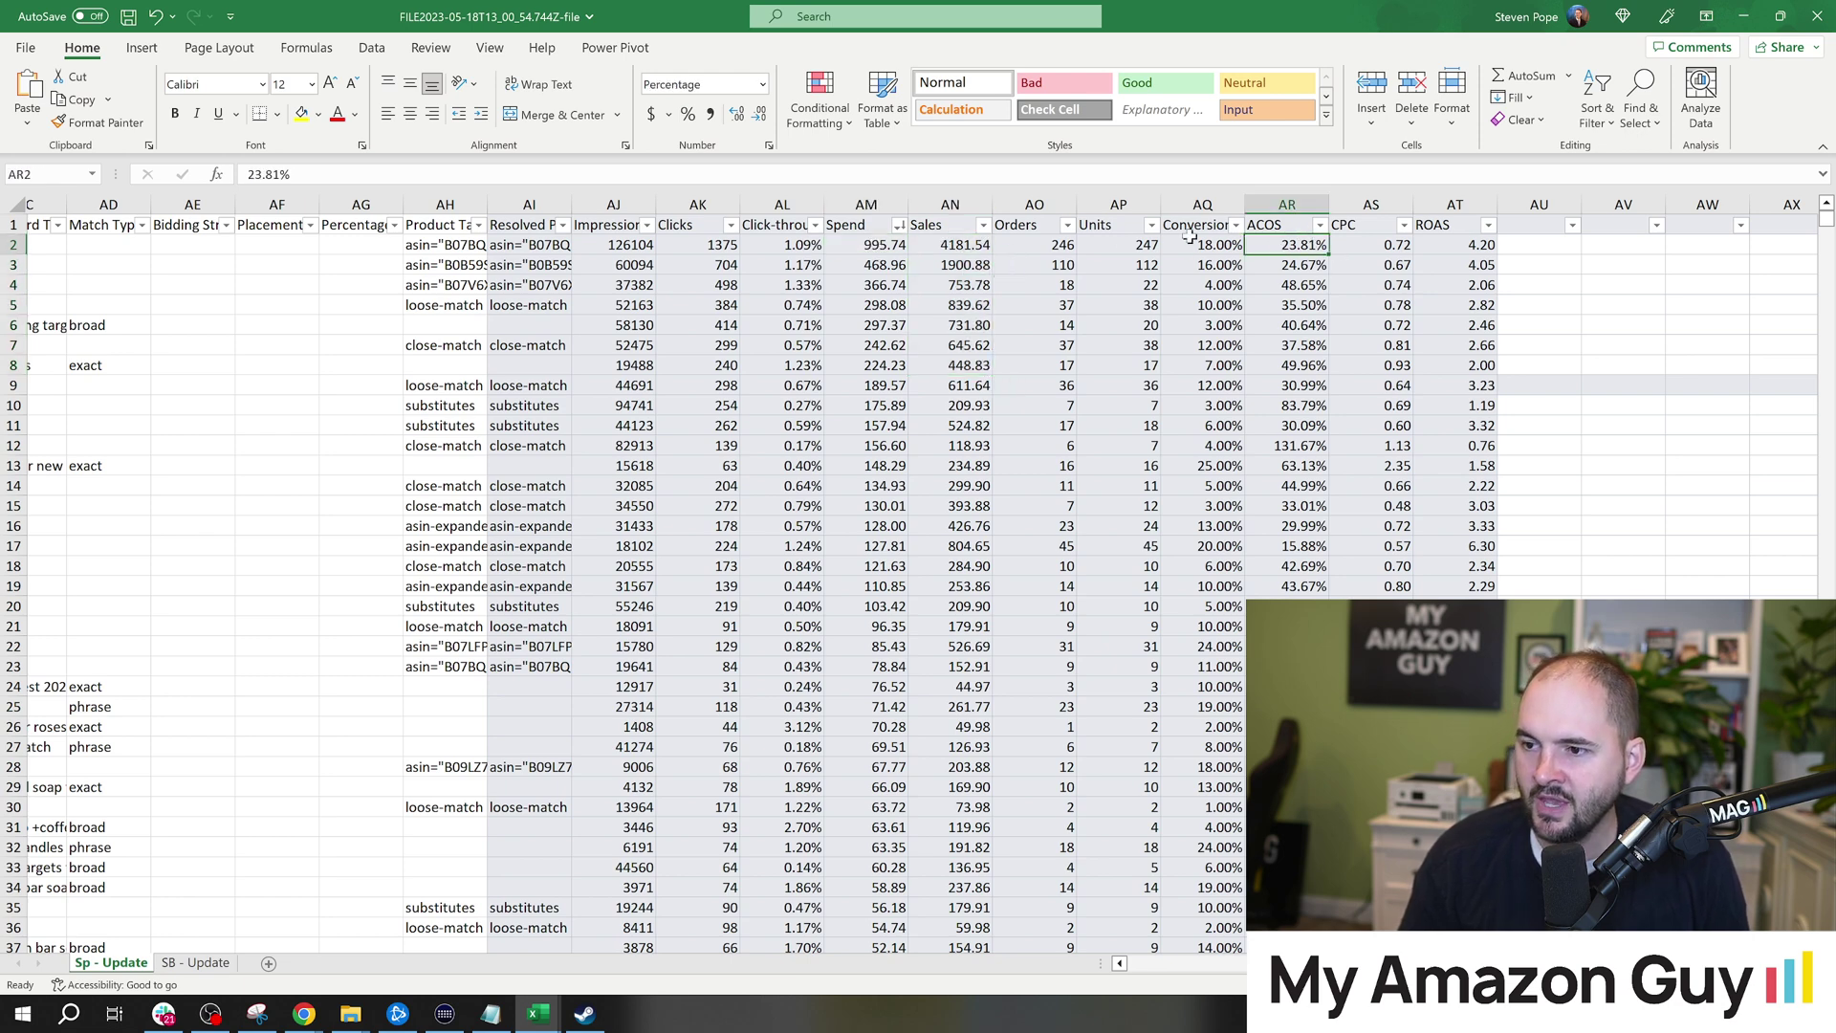
{"action": "left_click", "coordinate": [947, 246]}
{"action": "left_click", "coordinate": [878, 247]}
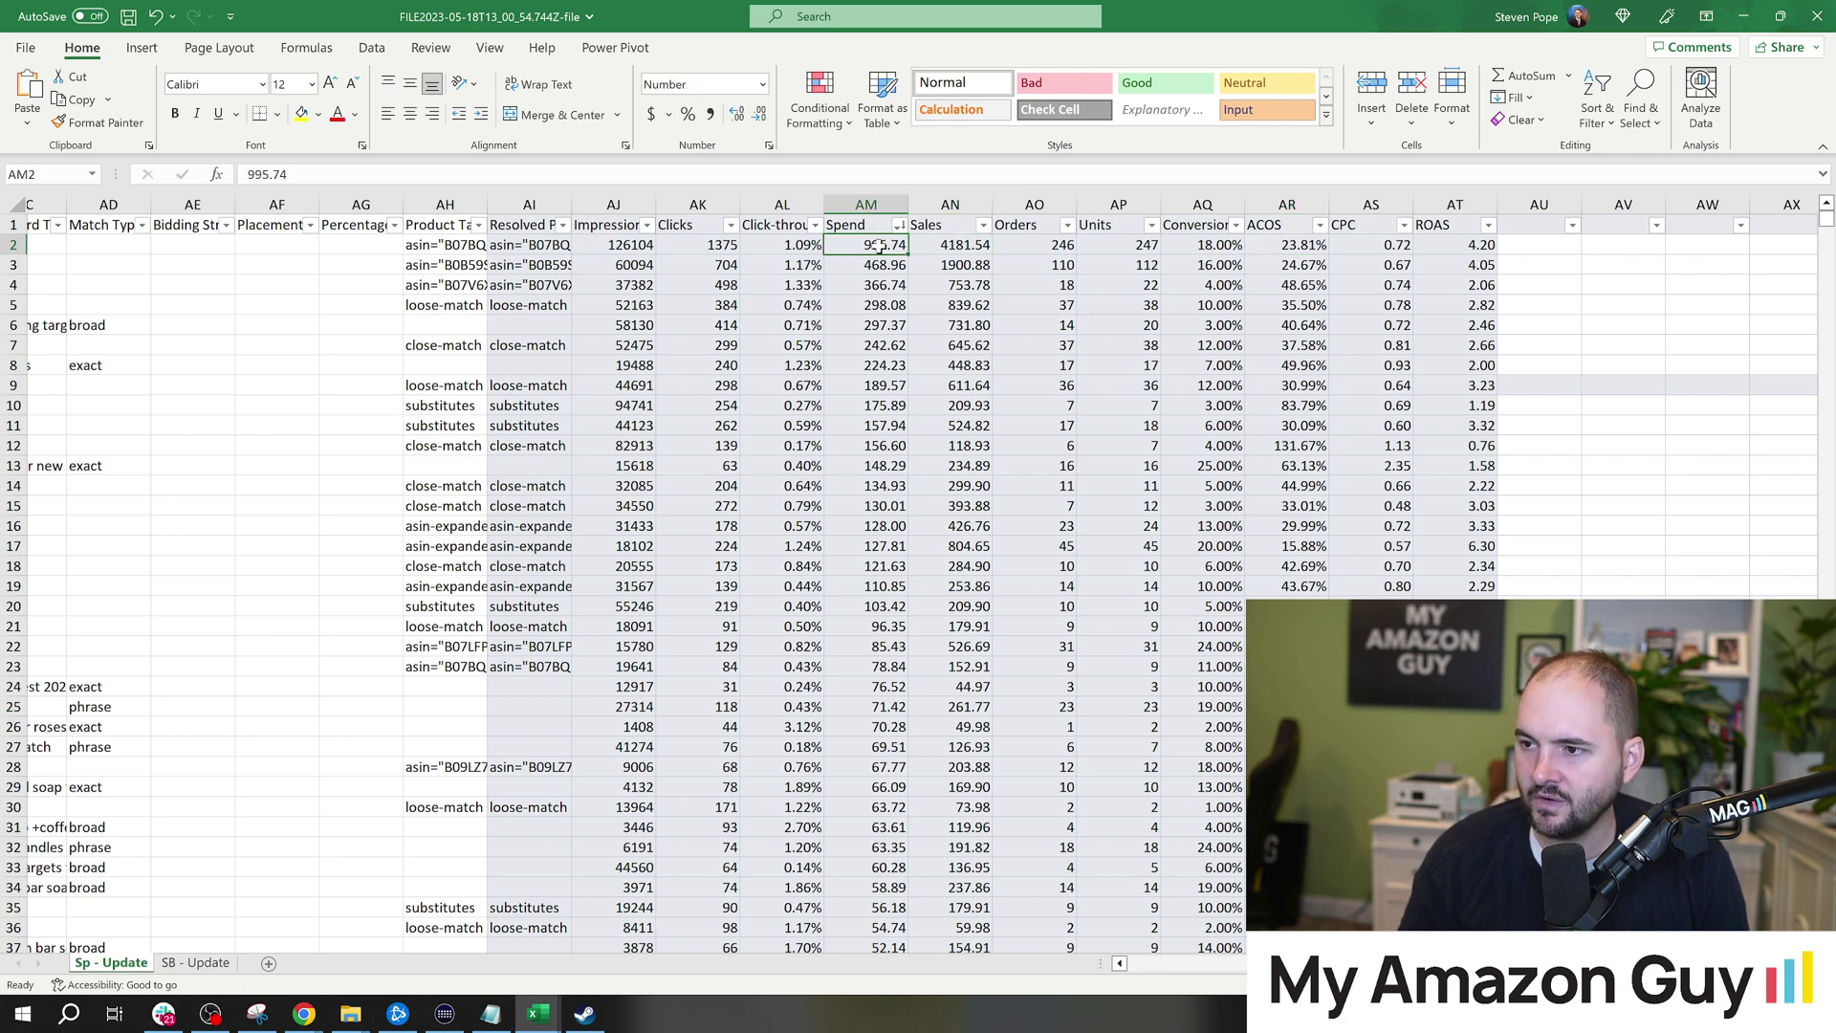
{"action": "left_click", "coordinate": [556, 243]}
{"action": "left_click", "coordinate": [541, 224]}
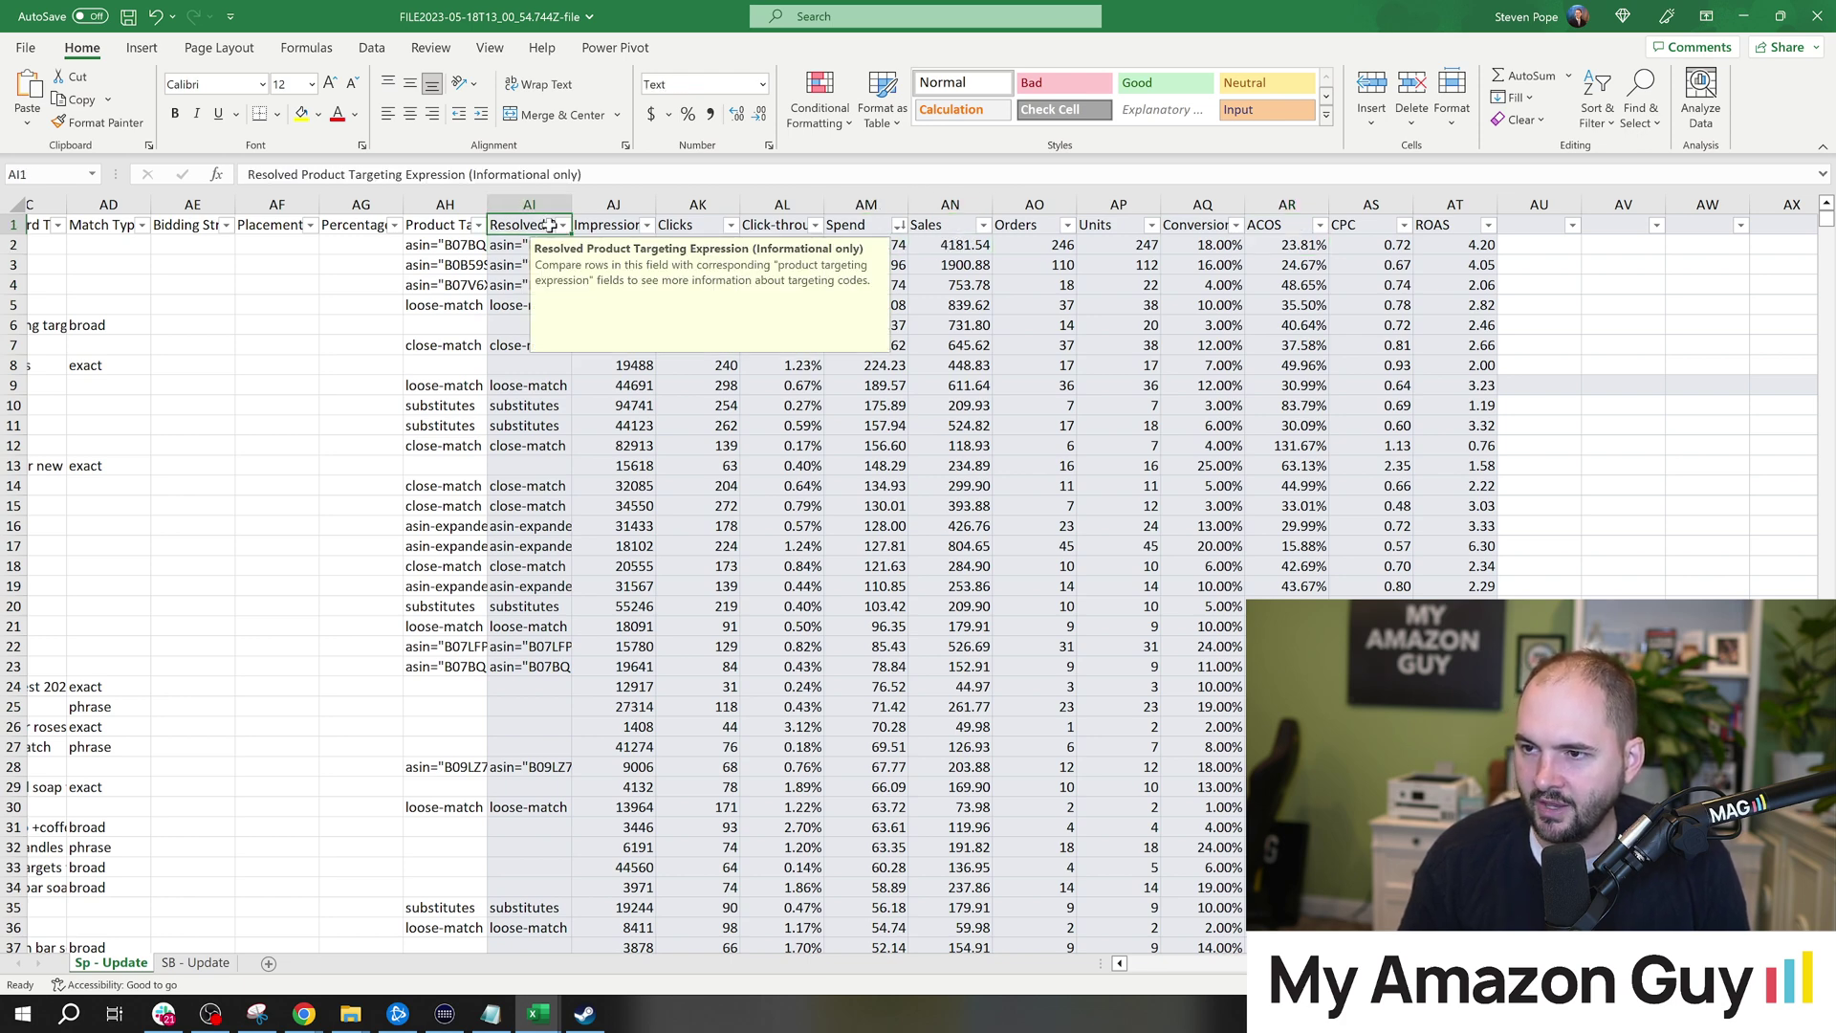
{"action": "left_click", "coordinate": [507, 245]}
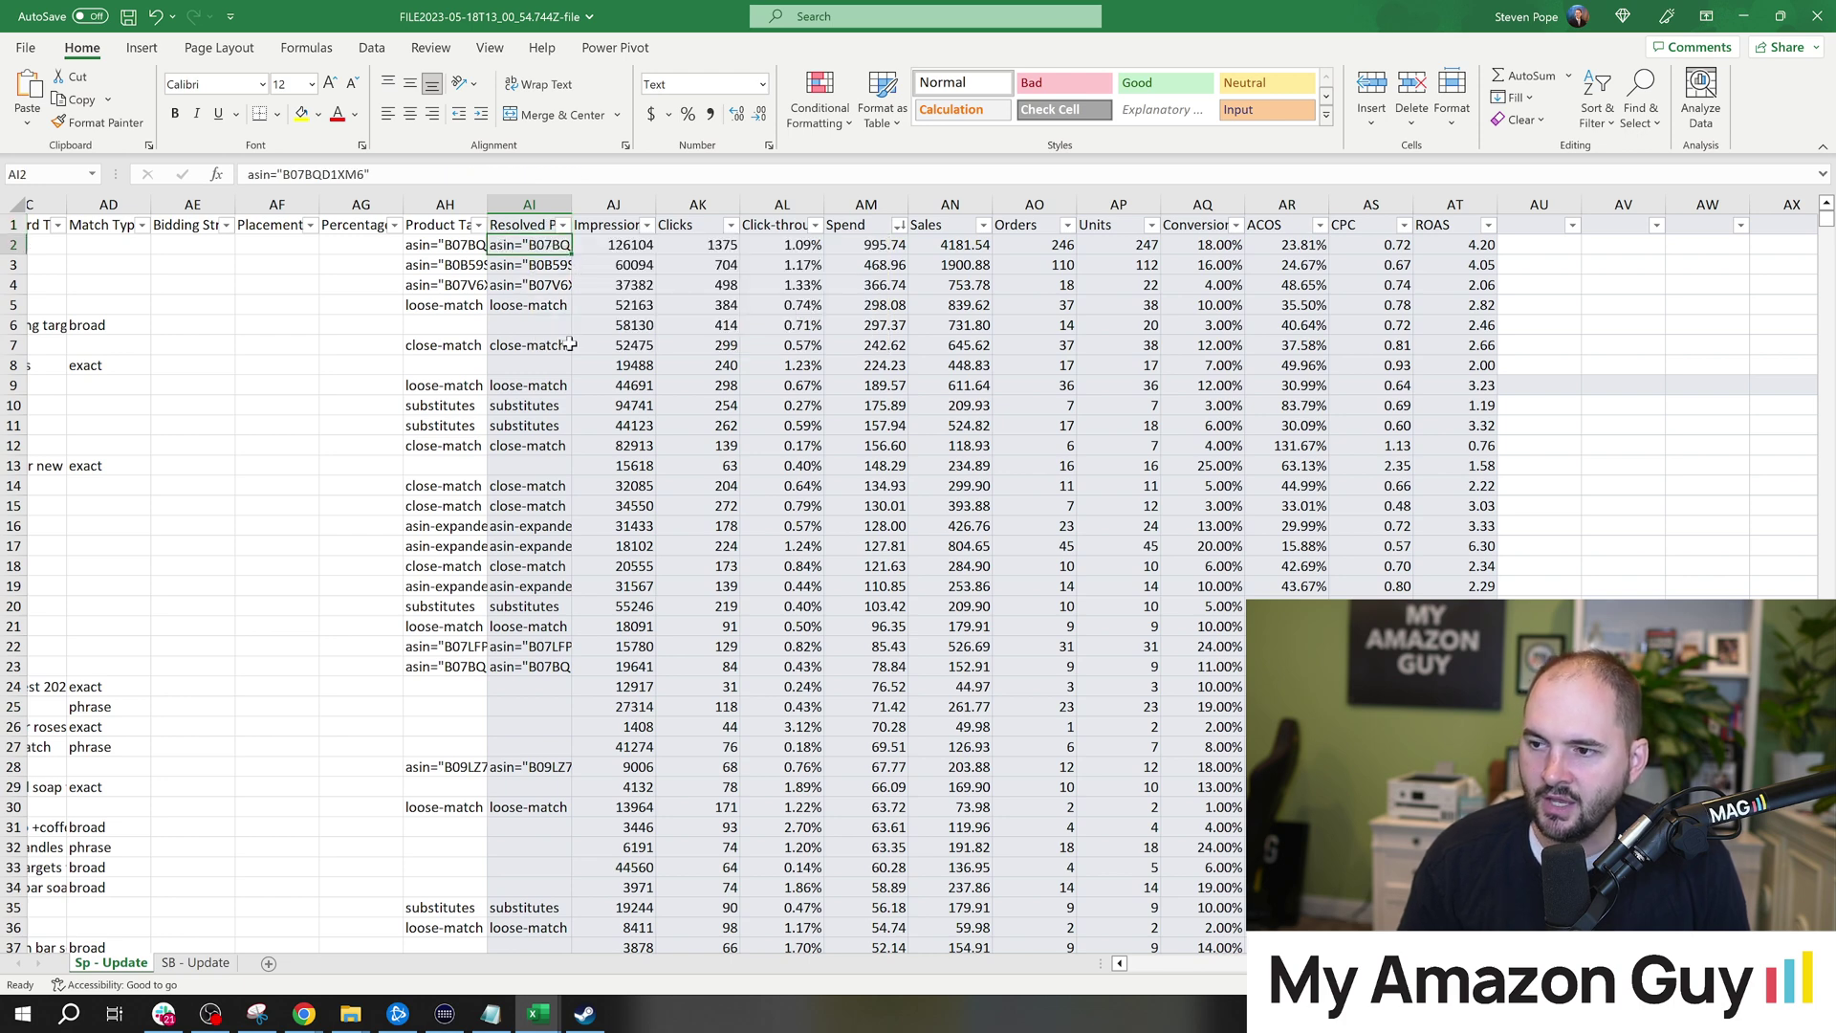
{"action": "left_click", "coordinate": [455, 227]}
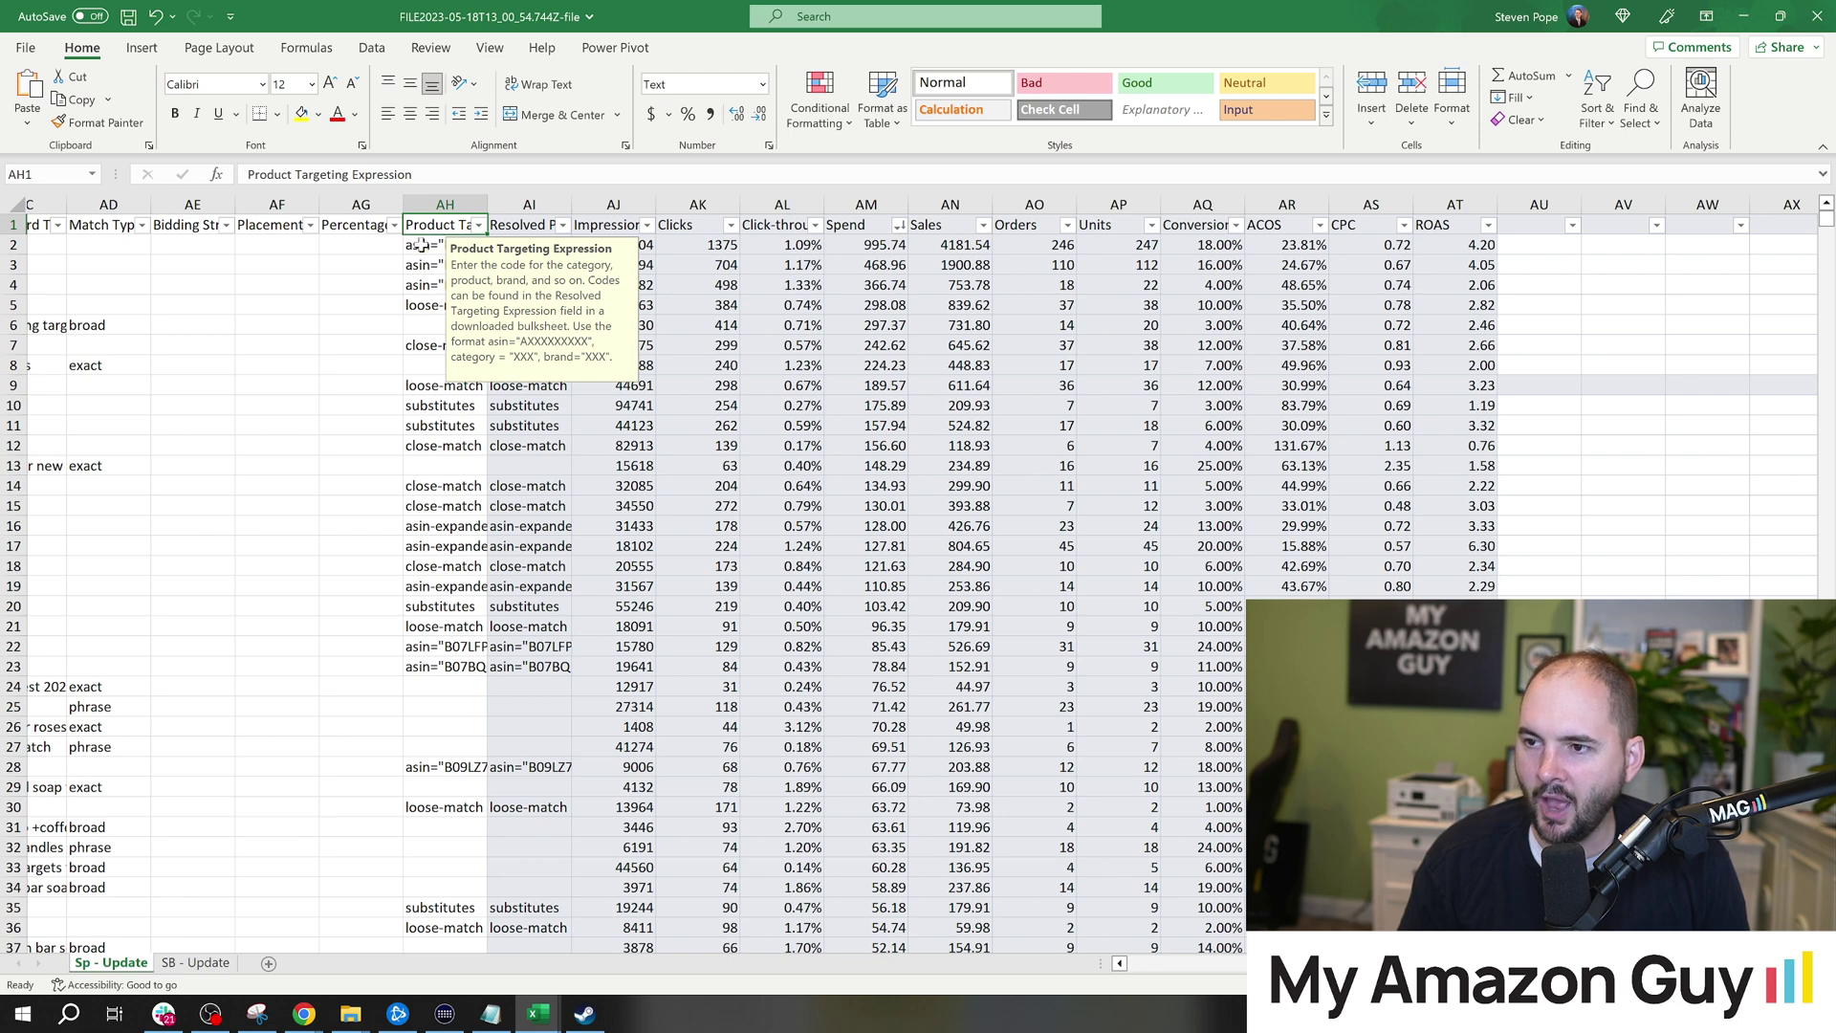
{"action": "left_click", "coordinate": [359, 244]}
{"action": "left_click", "coordinate": [427, 241]}
{"action": "left_click", "coordinate": [698, 283]}
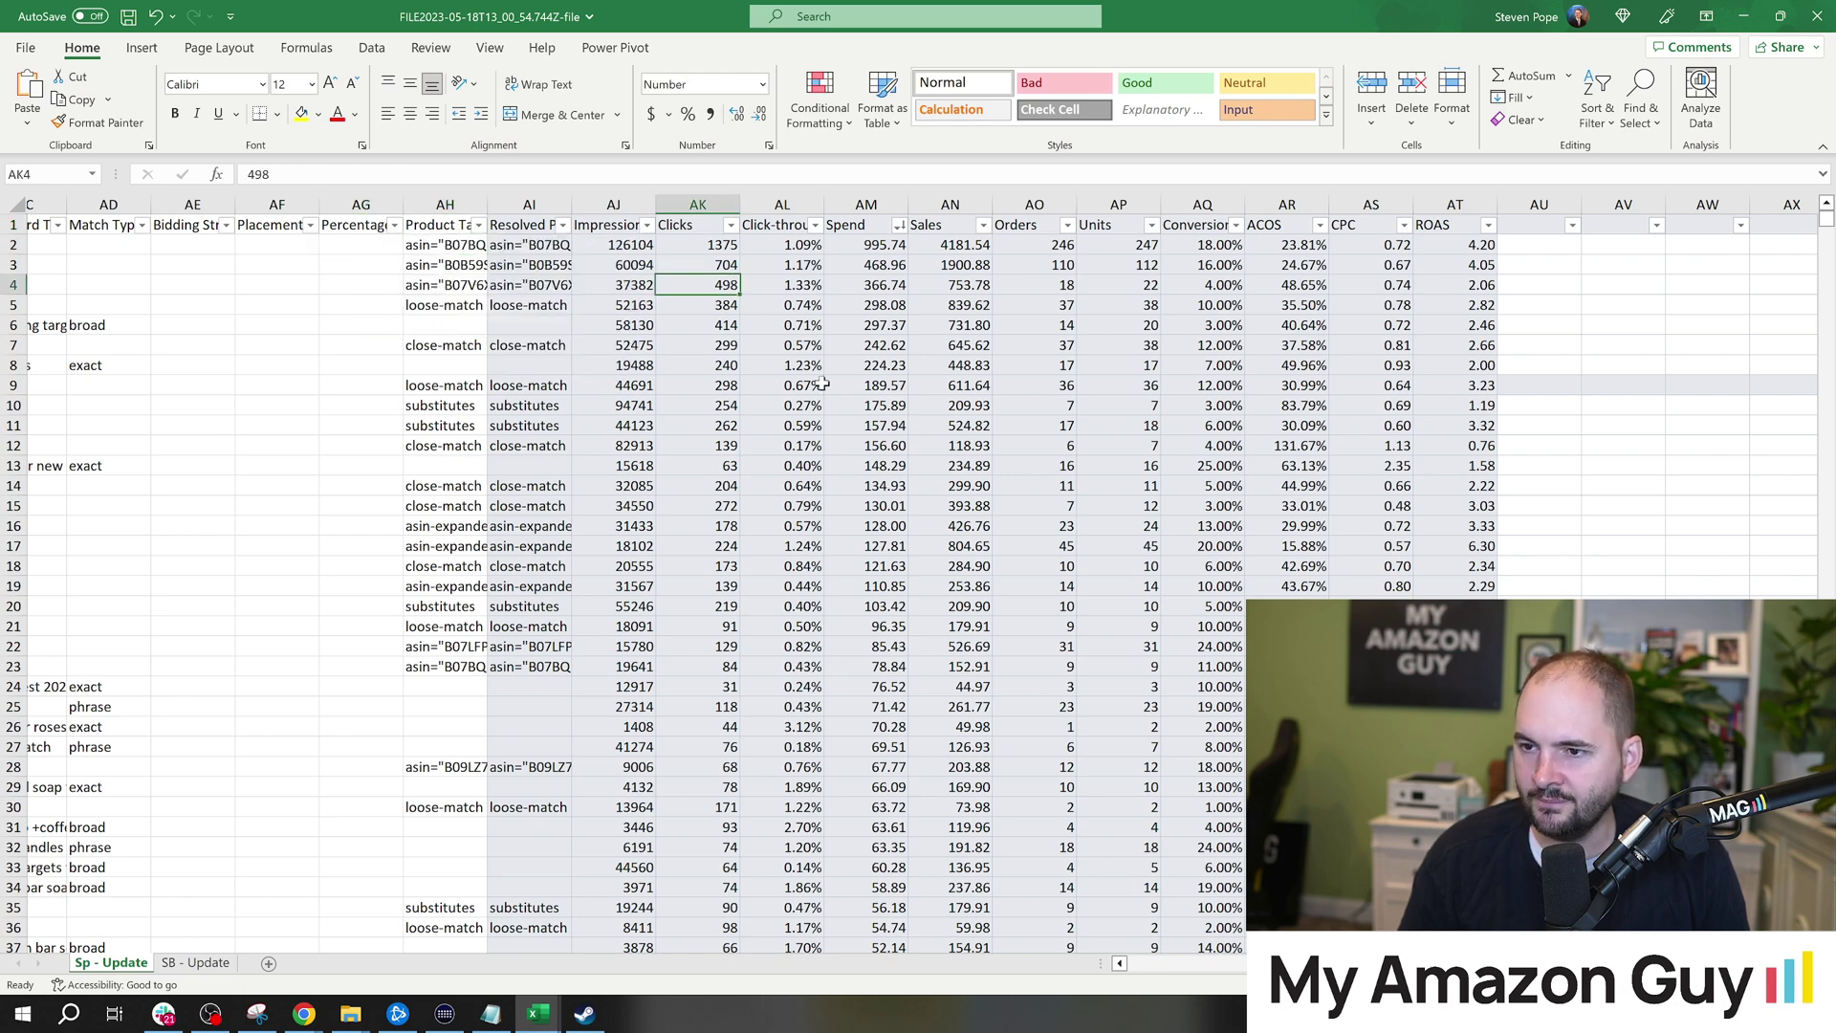
{"action": "left_click", "coordinate": [1216, 243]}
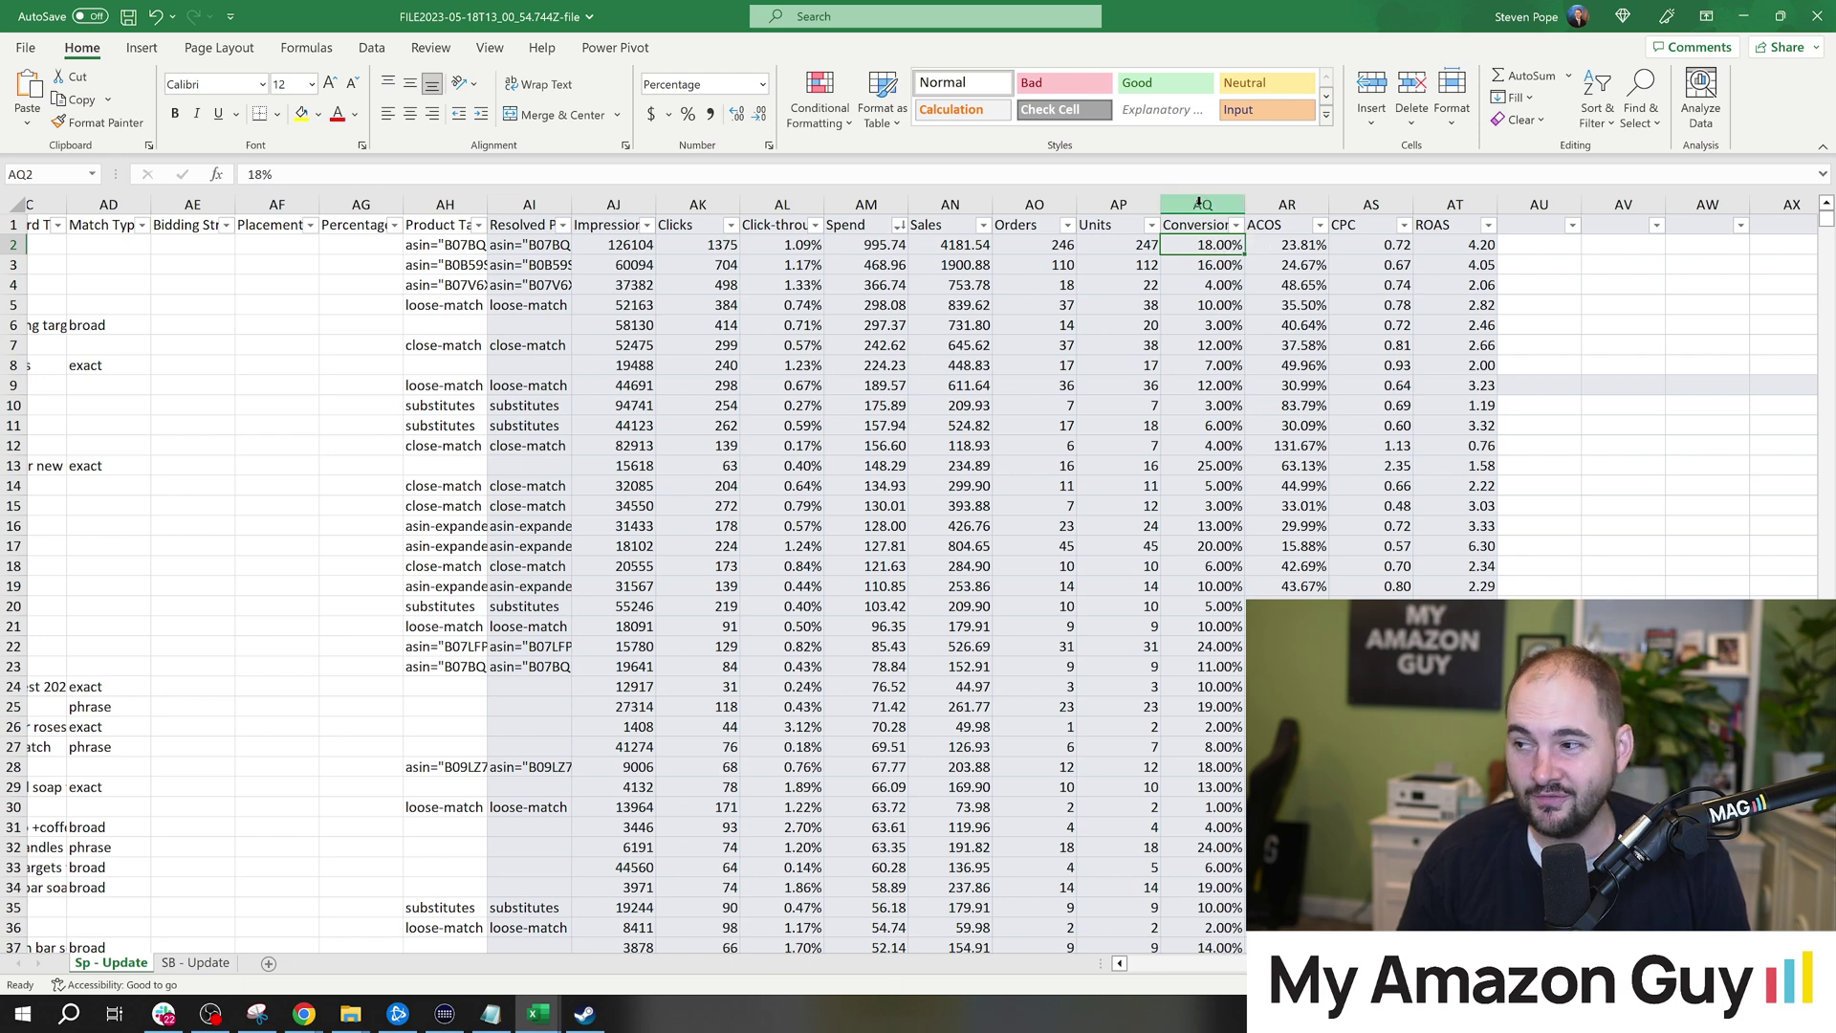
{"action": "left_click", "coordinate": [1202, 221]}
{"action": "left_click", "coordinate": [1209, 246]}
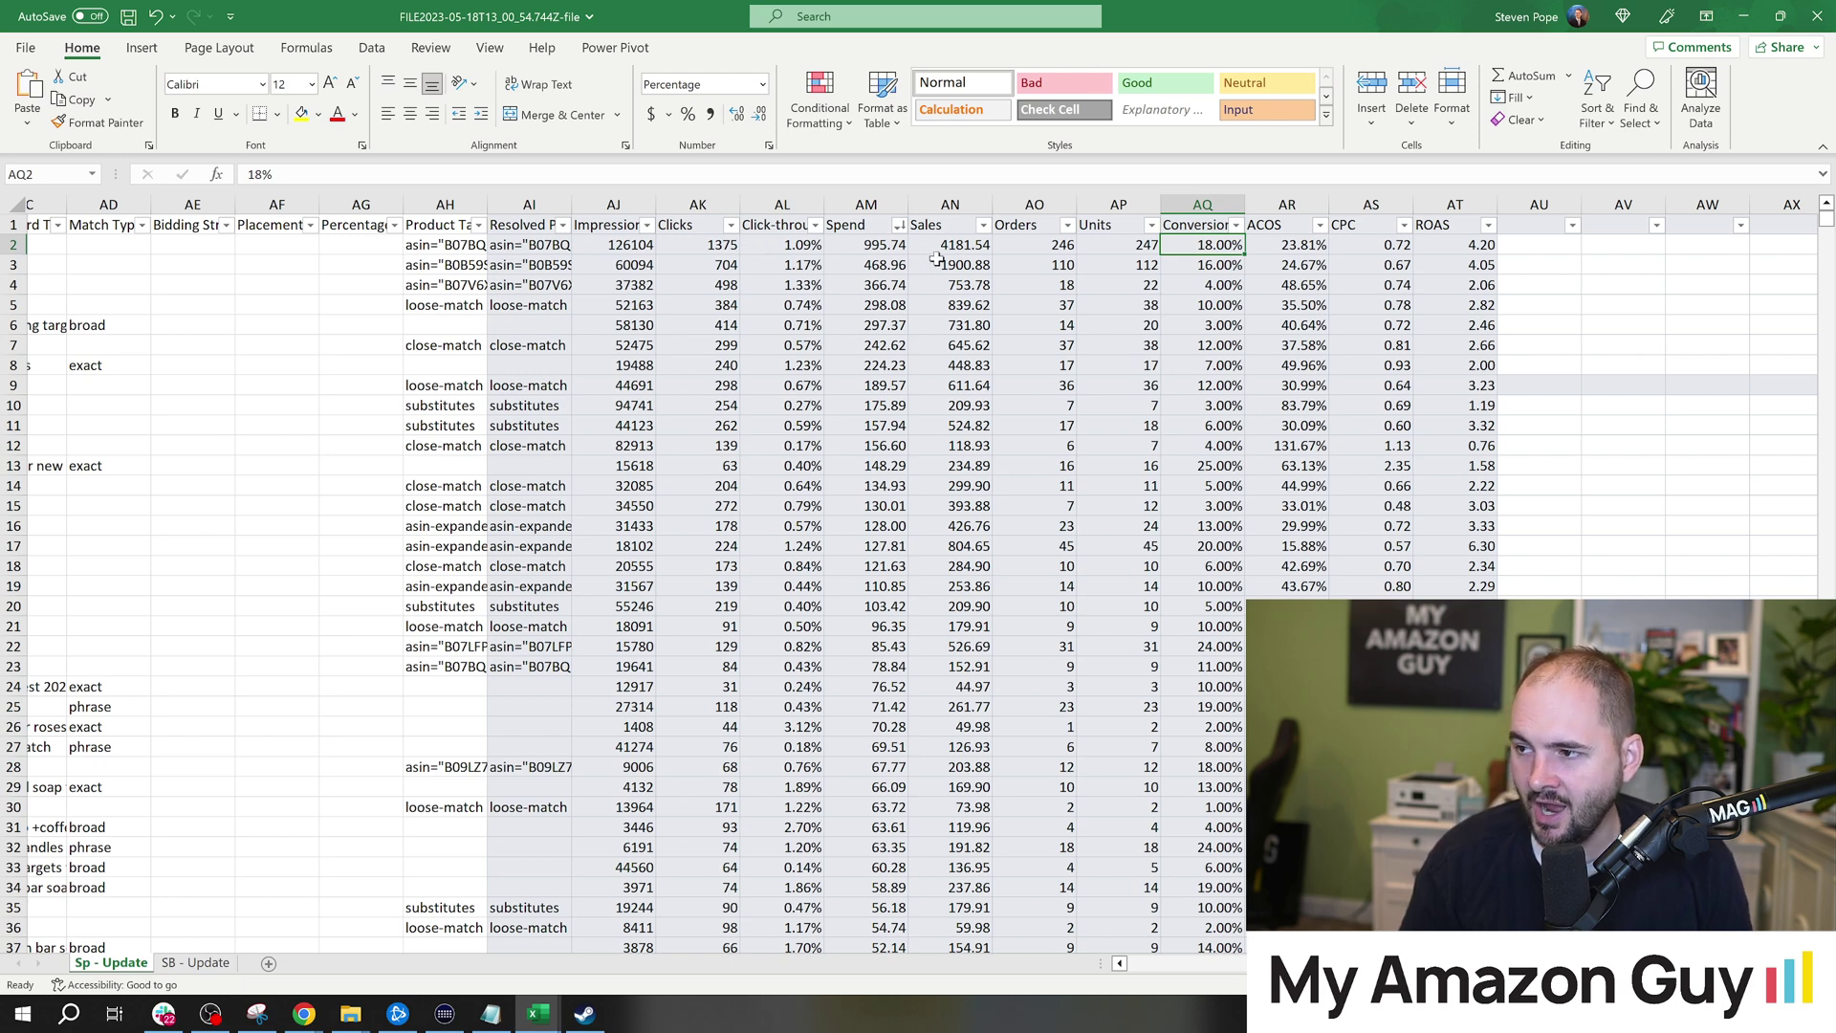
Check the top spend row's 246 orders and its 18.00% conversion rate.
{"action": "left_click", "coordinate": [1052, 246]}
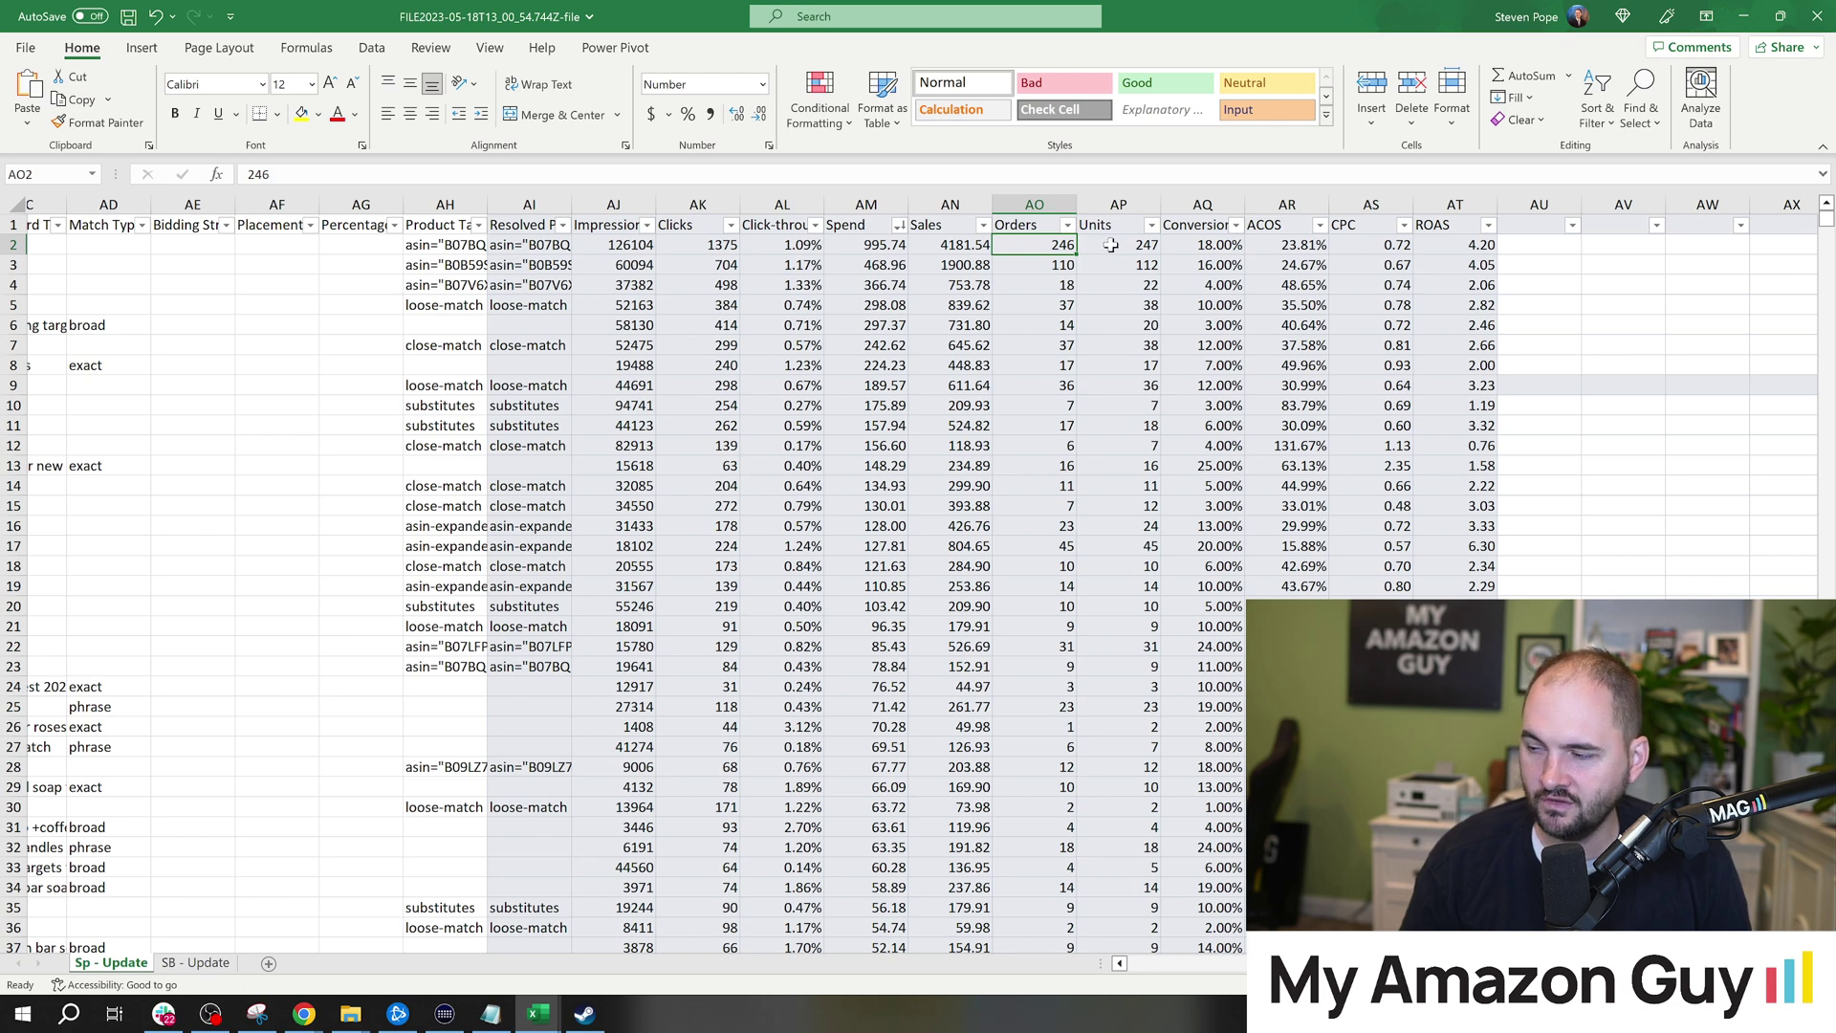
{"action": "left_click", "coordinate": [1224, 249]}
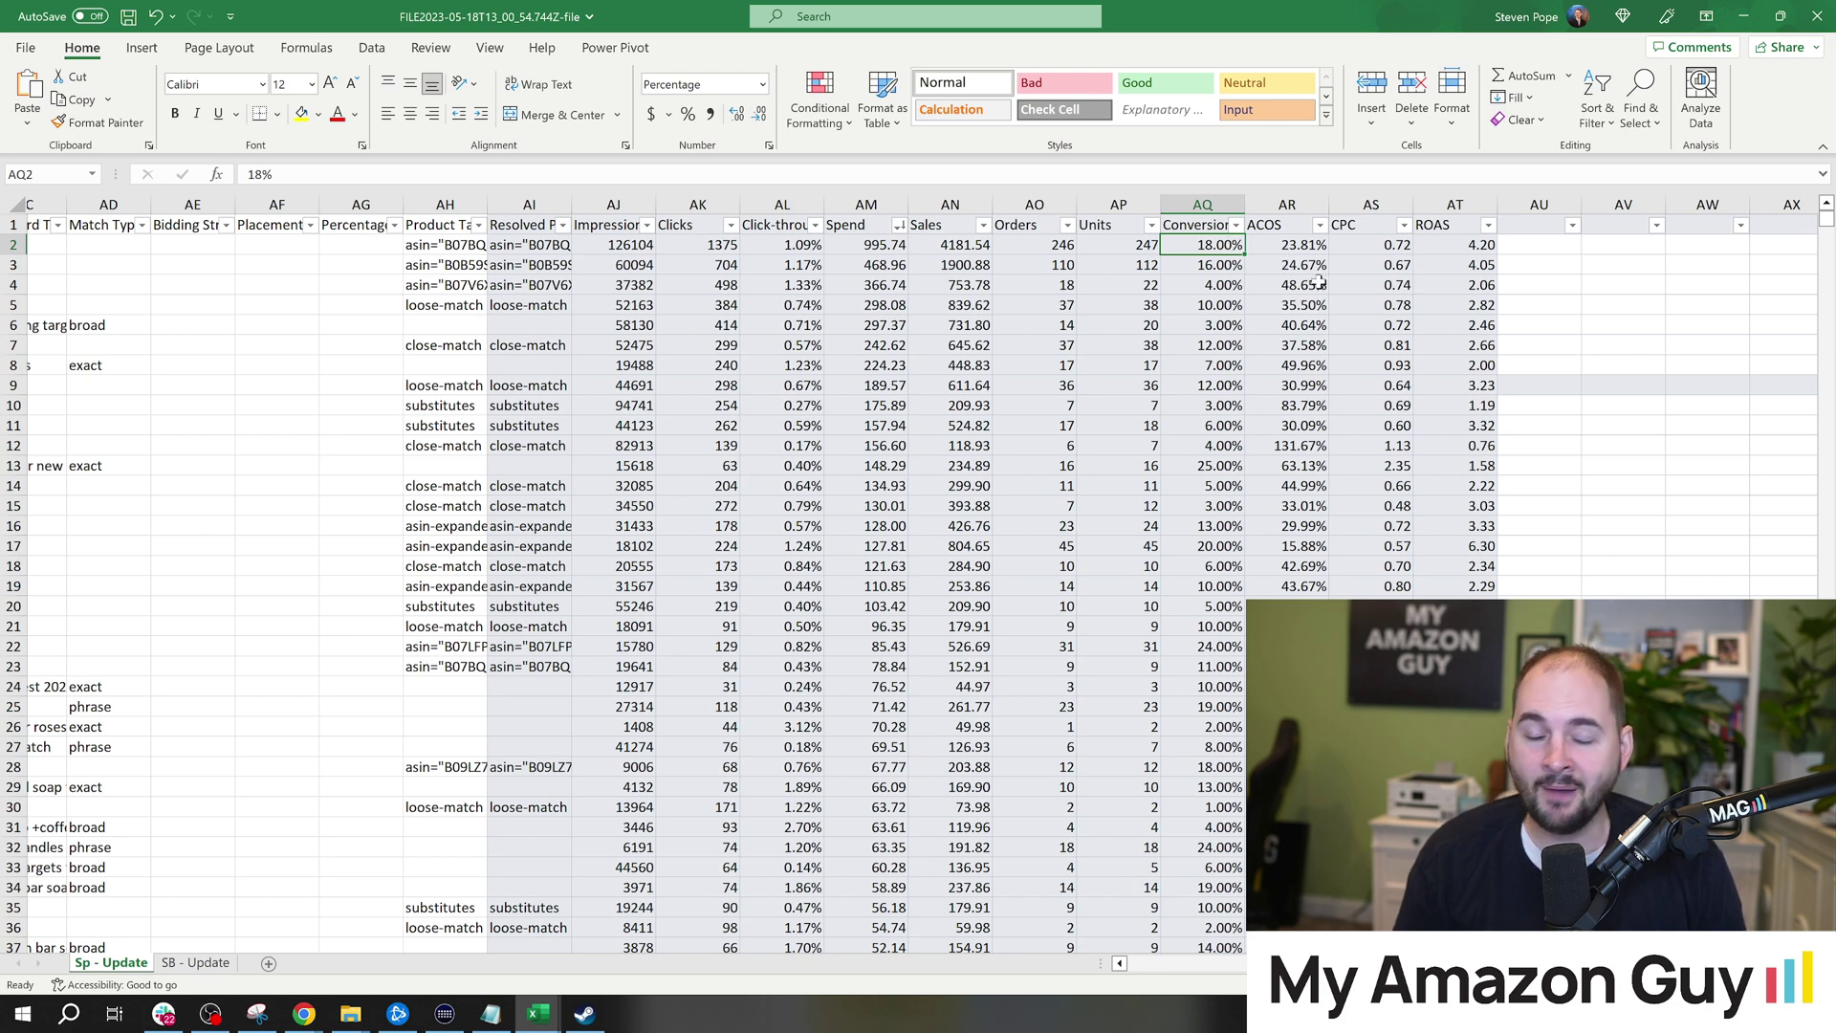
Sort rows by Conversion Rate largest first and inspect the 150.00% top row's 2 clicks and 3 orders.
{"action": "left_click", "coordinate": [1235, 225]}
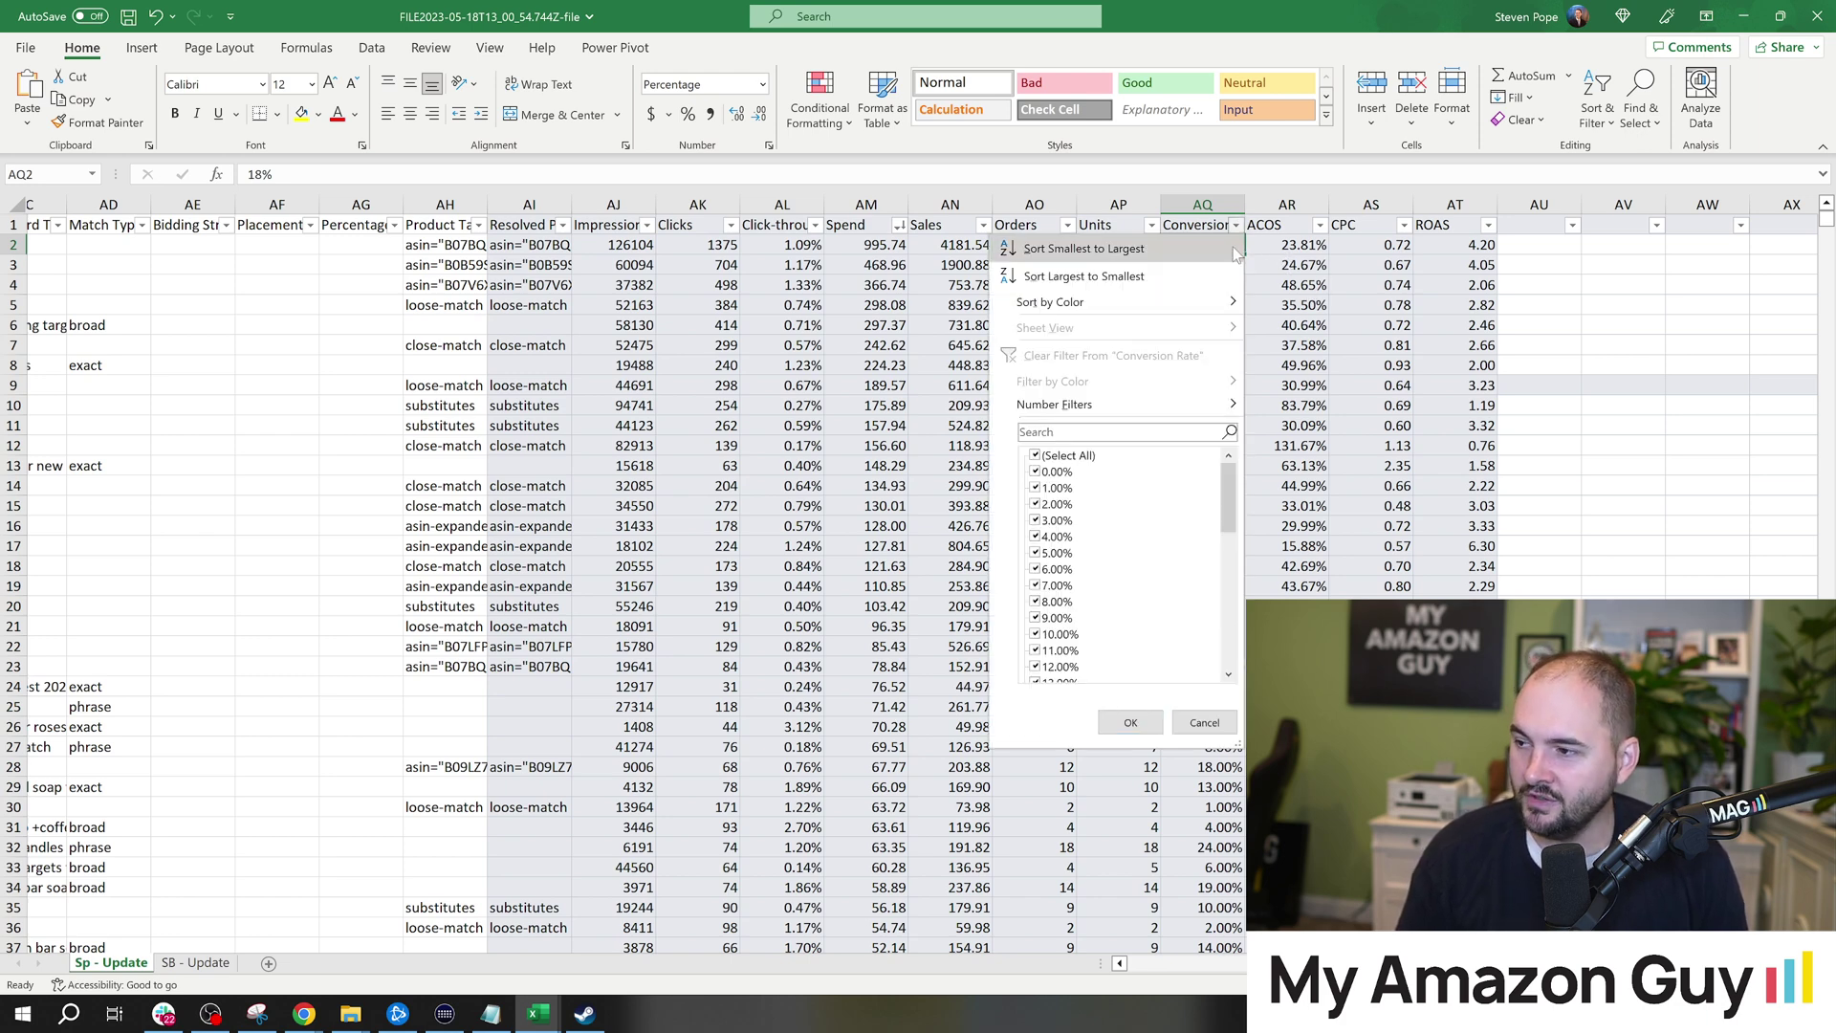
{"action": "left_click", "coordinate": [1099, 274]}
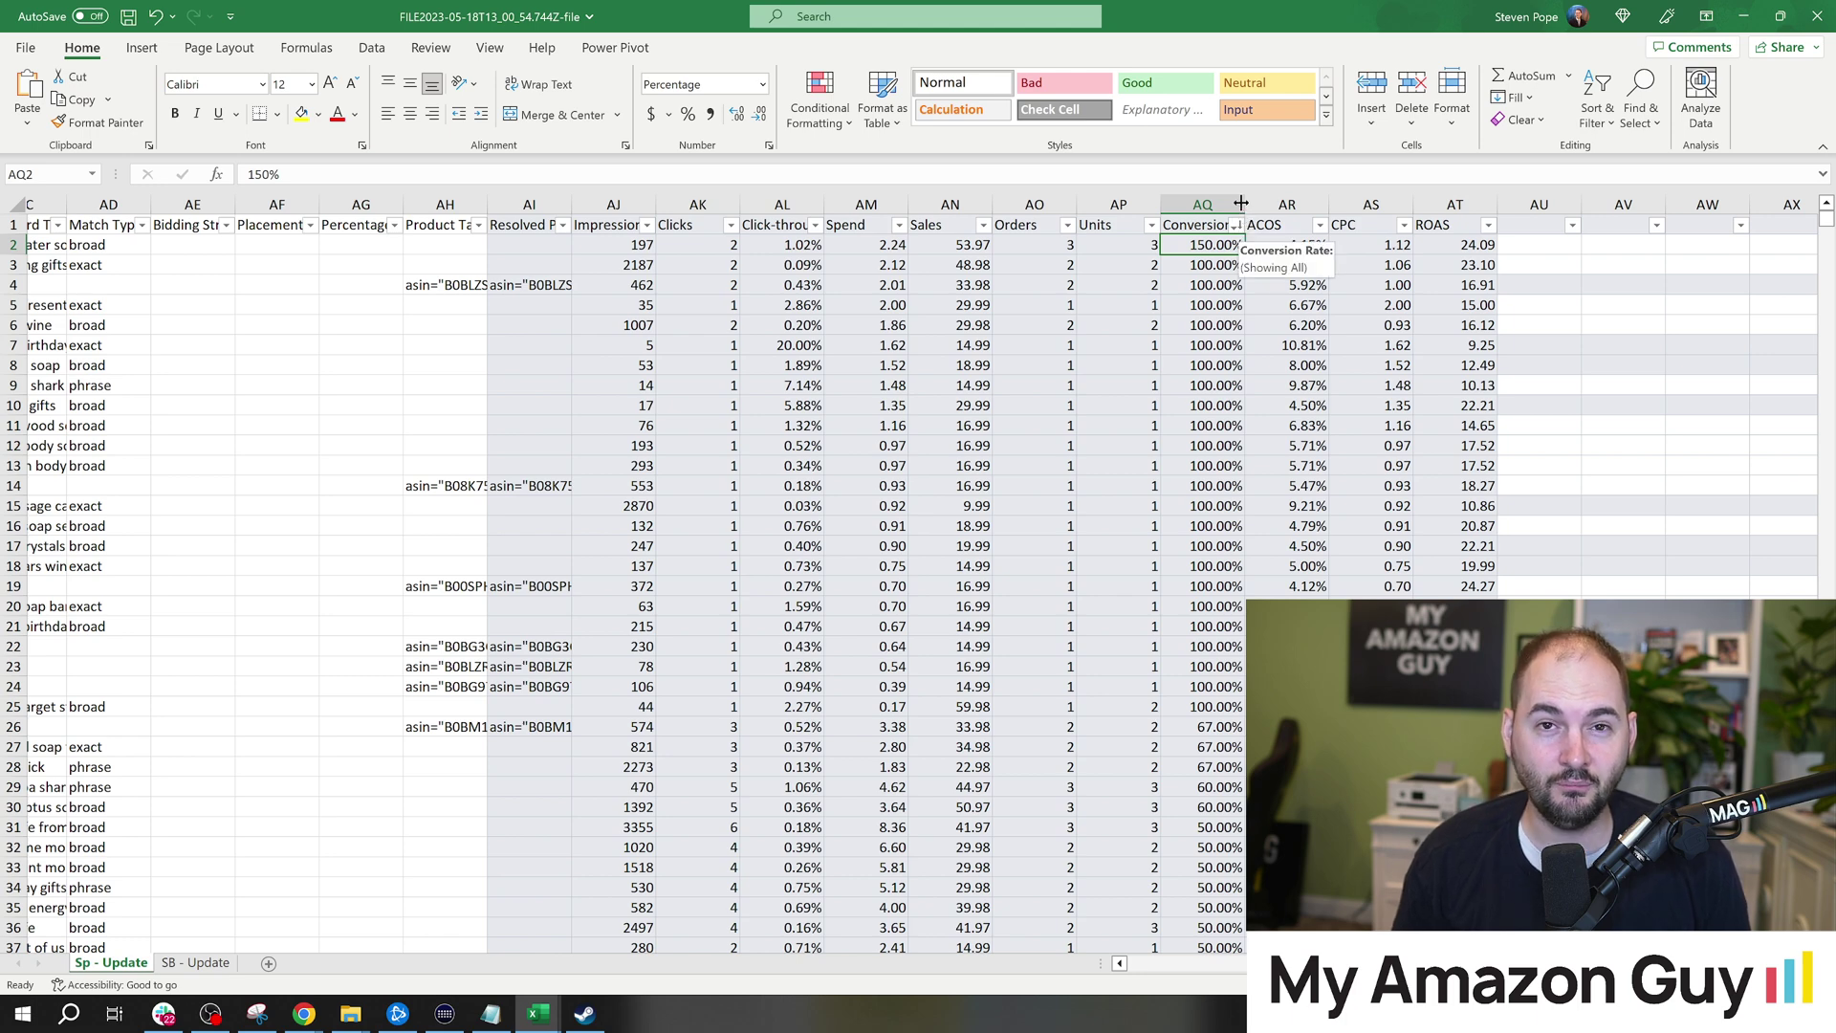
{"action": "left_click", "coordinate": [1059, 241]}
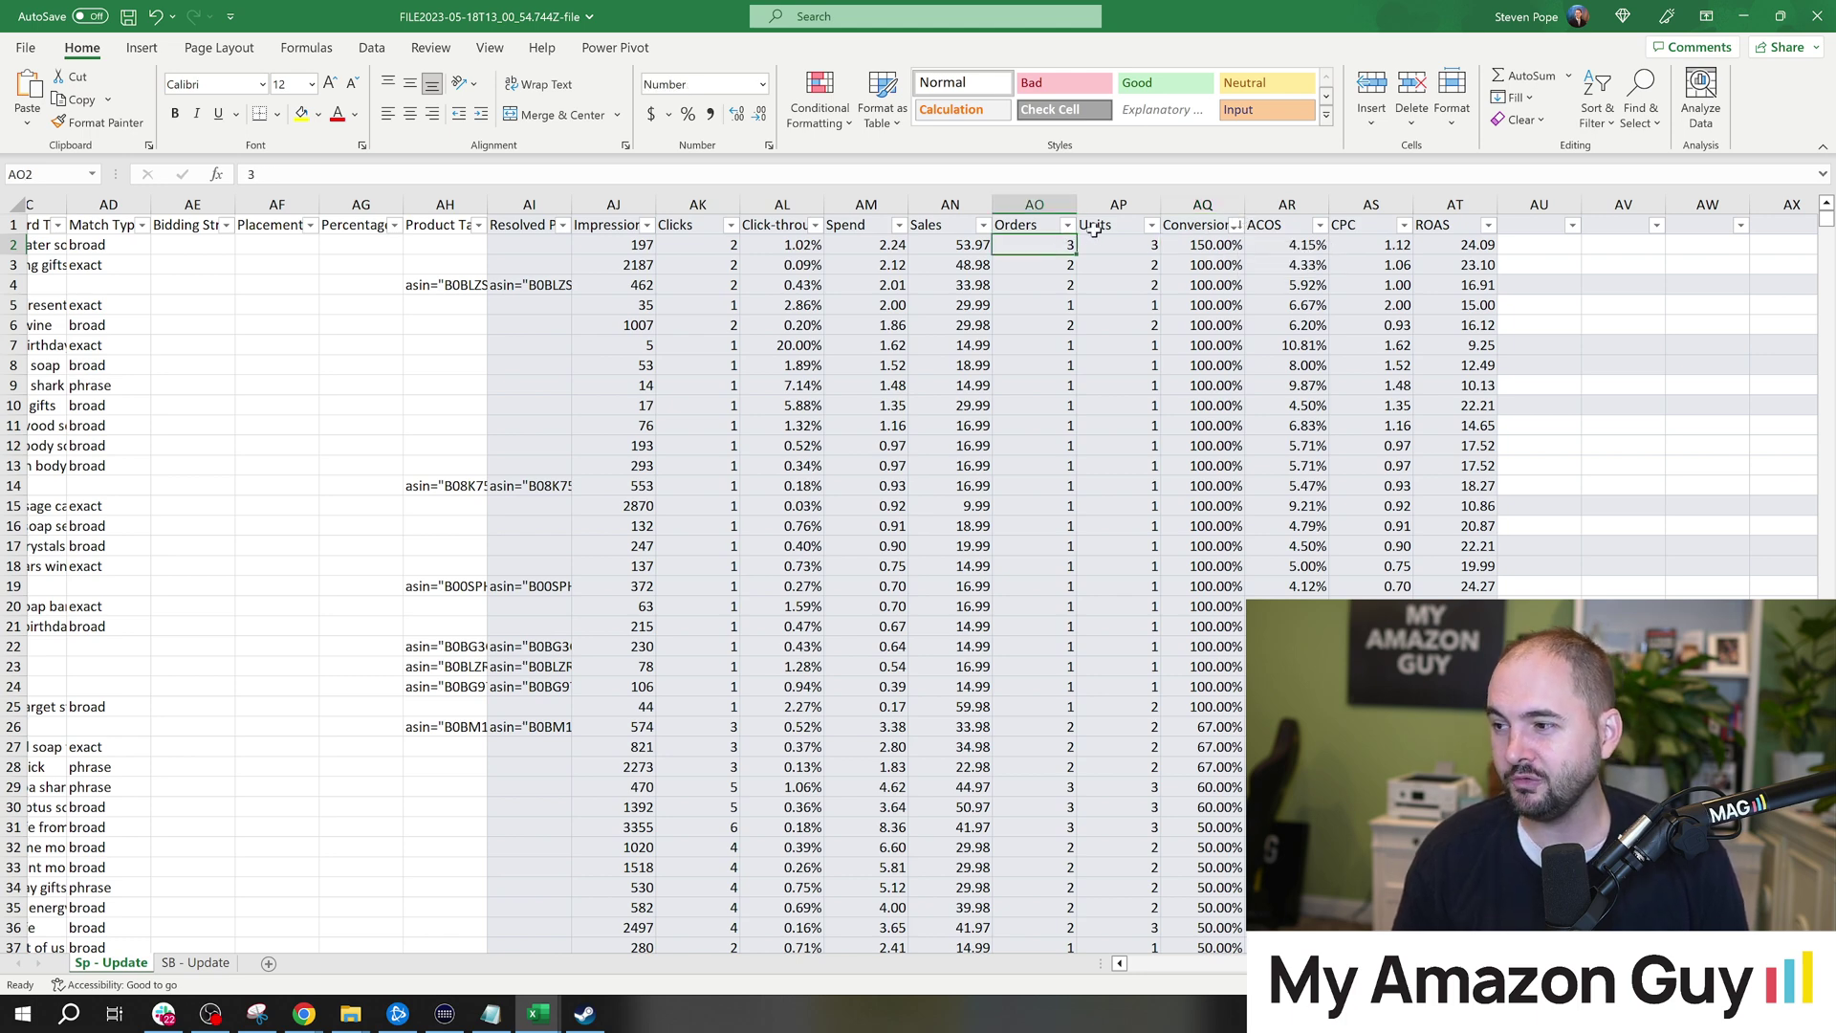
{"action": "left_click", "coordinate": [713, 242]}
{"action": "left_click", "coordinate": [1049, 244]}
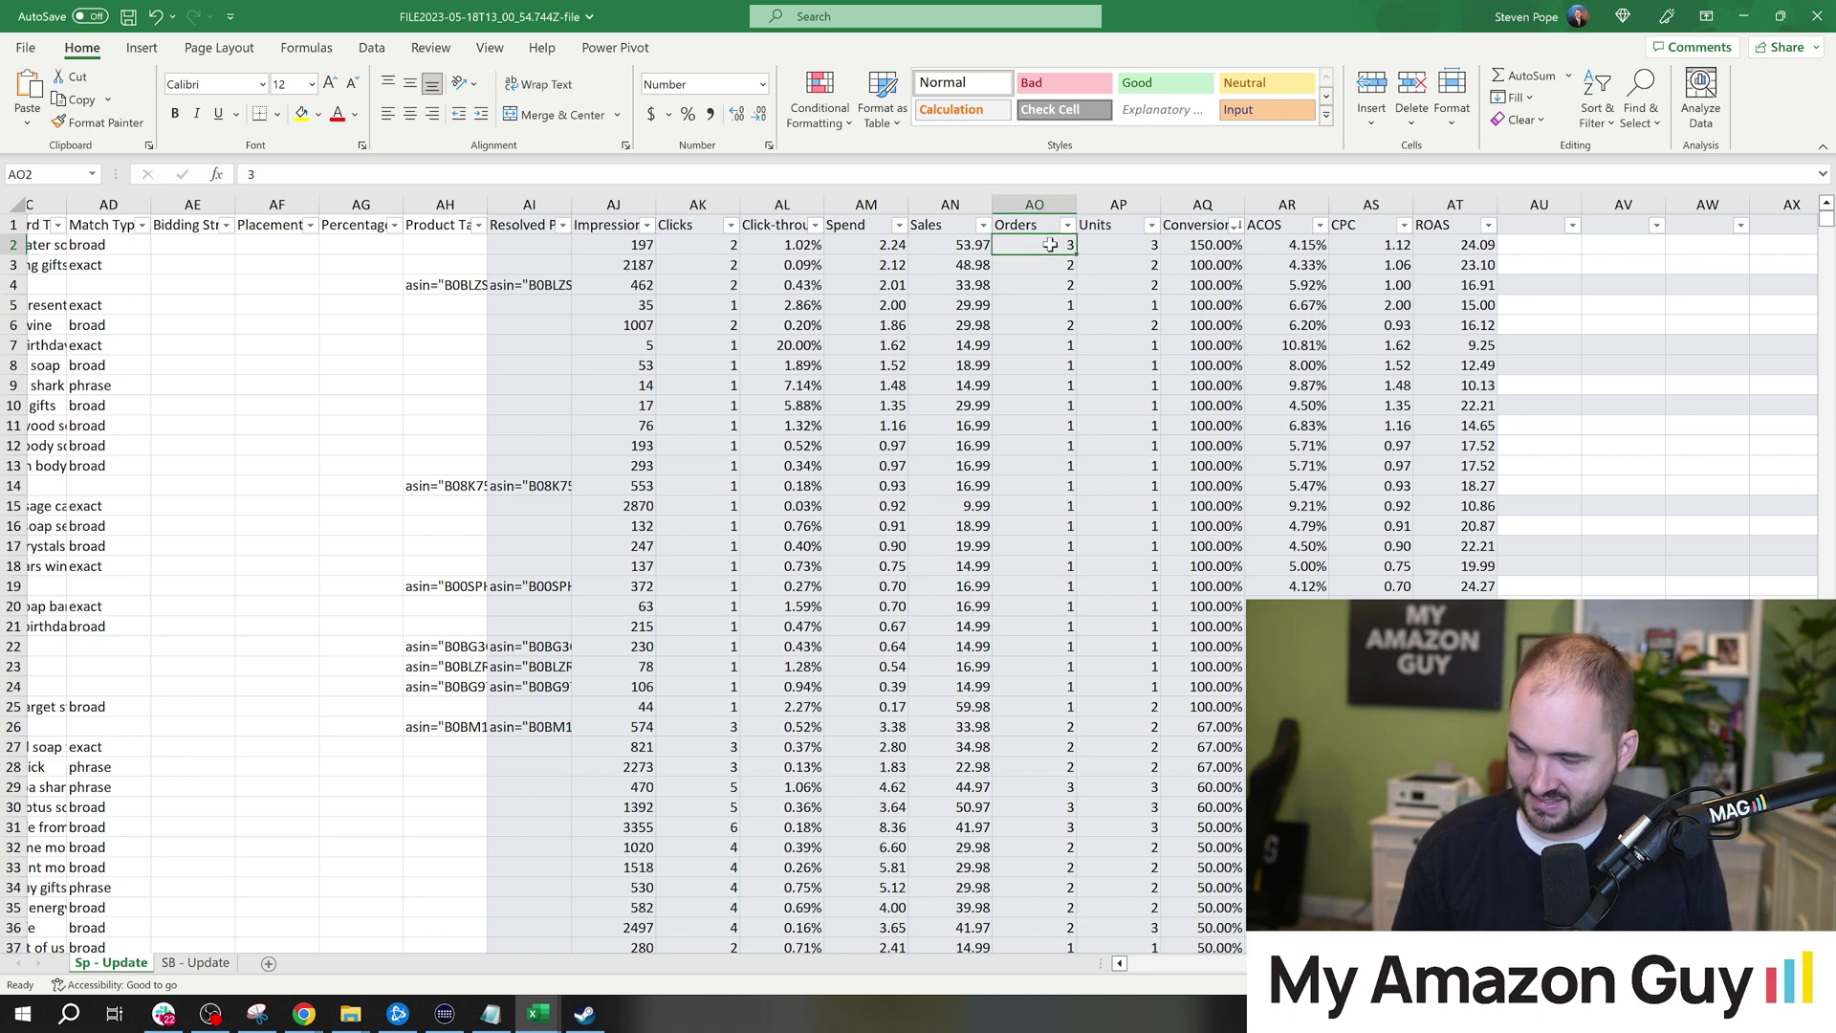
{"action": "left_click", "coordinate": [1220, 246]}
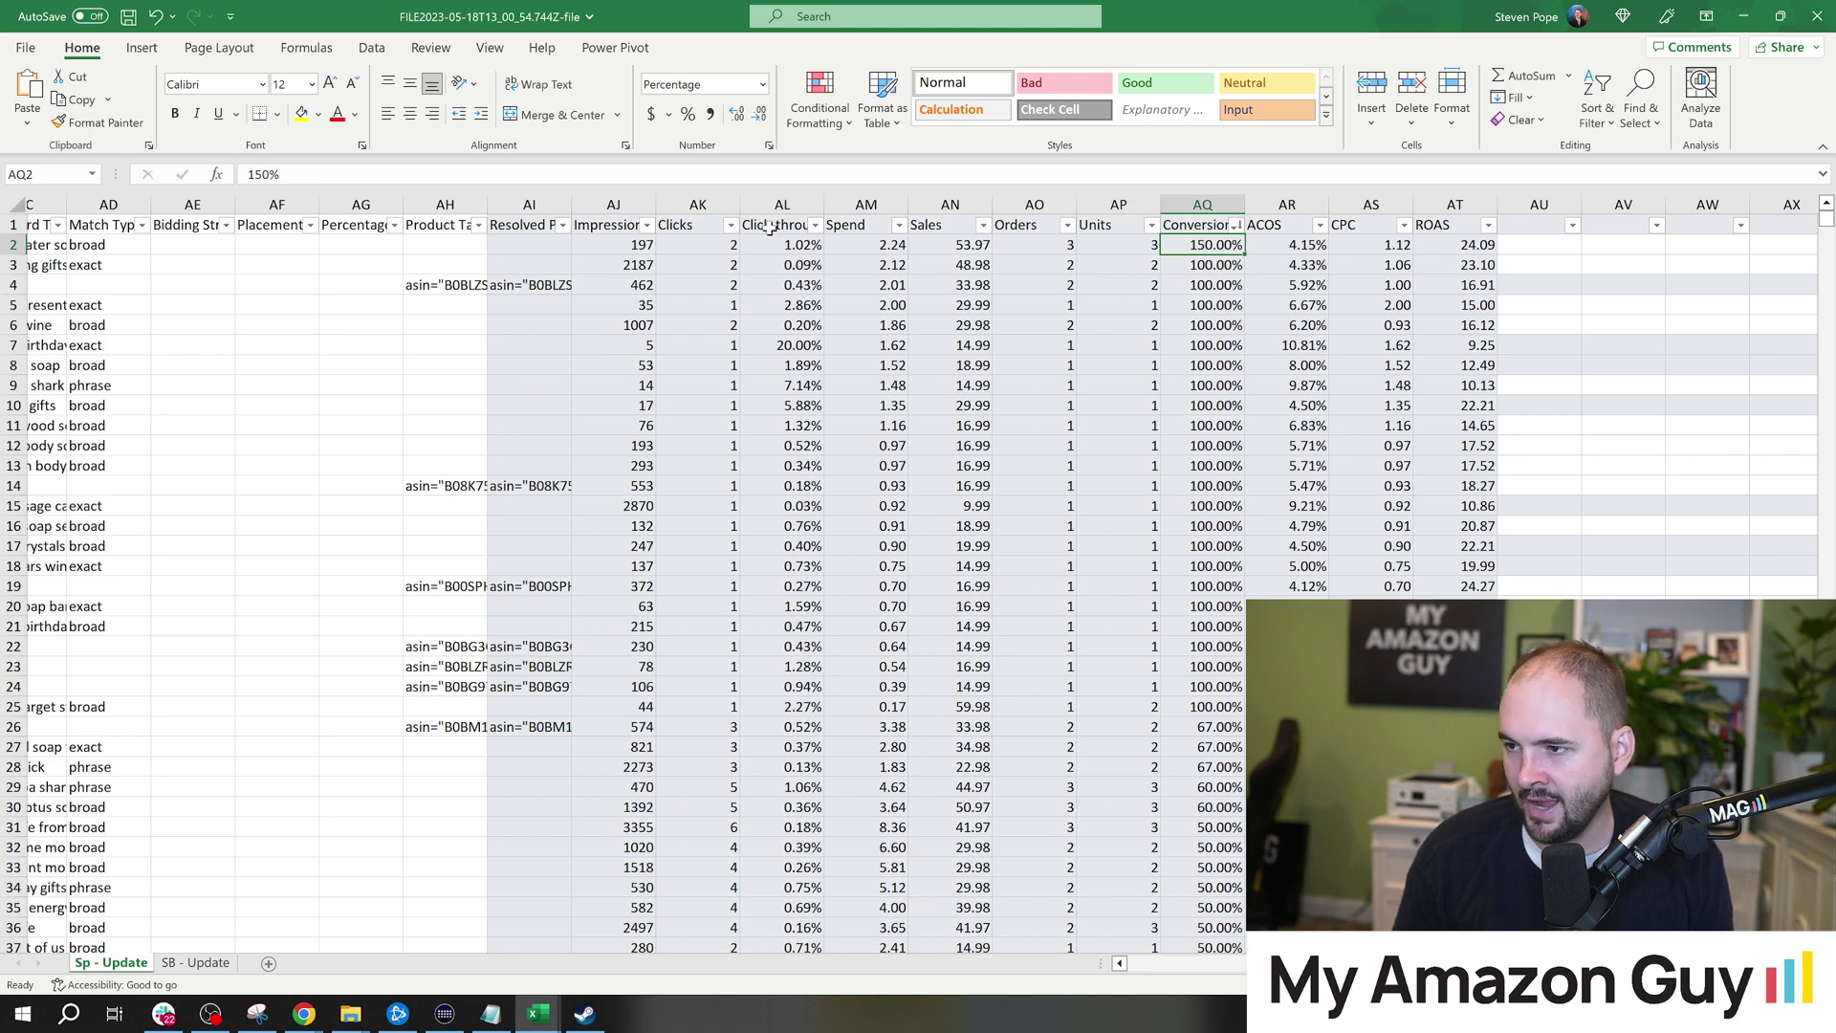
{"action": "left_click", "coordinate": [816, 228]}
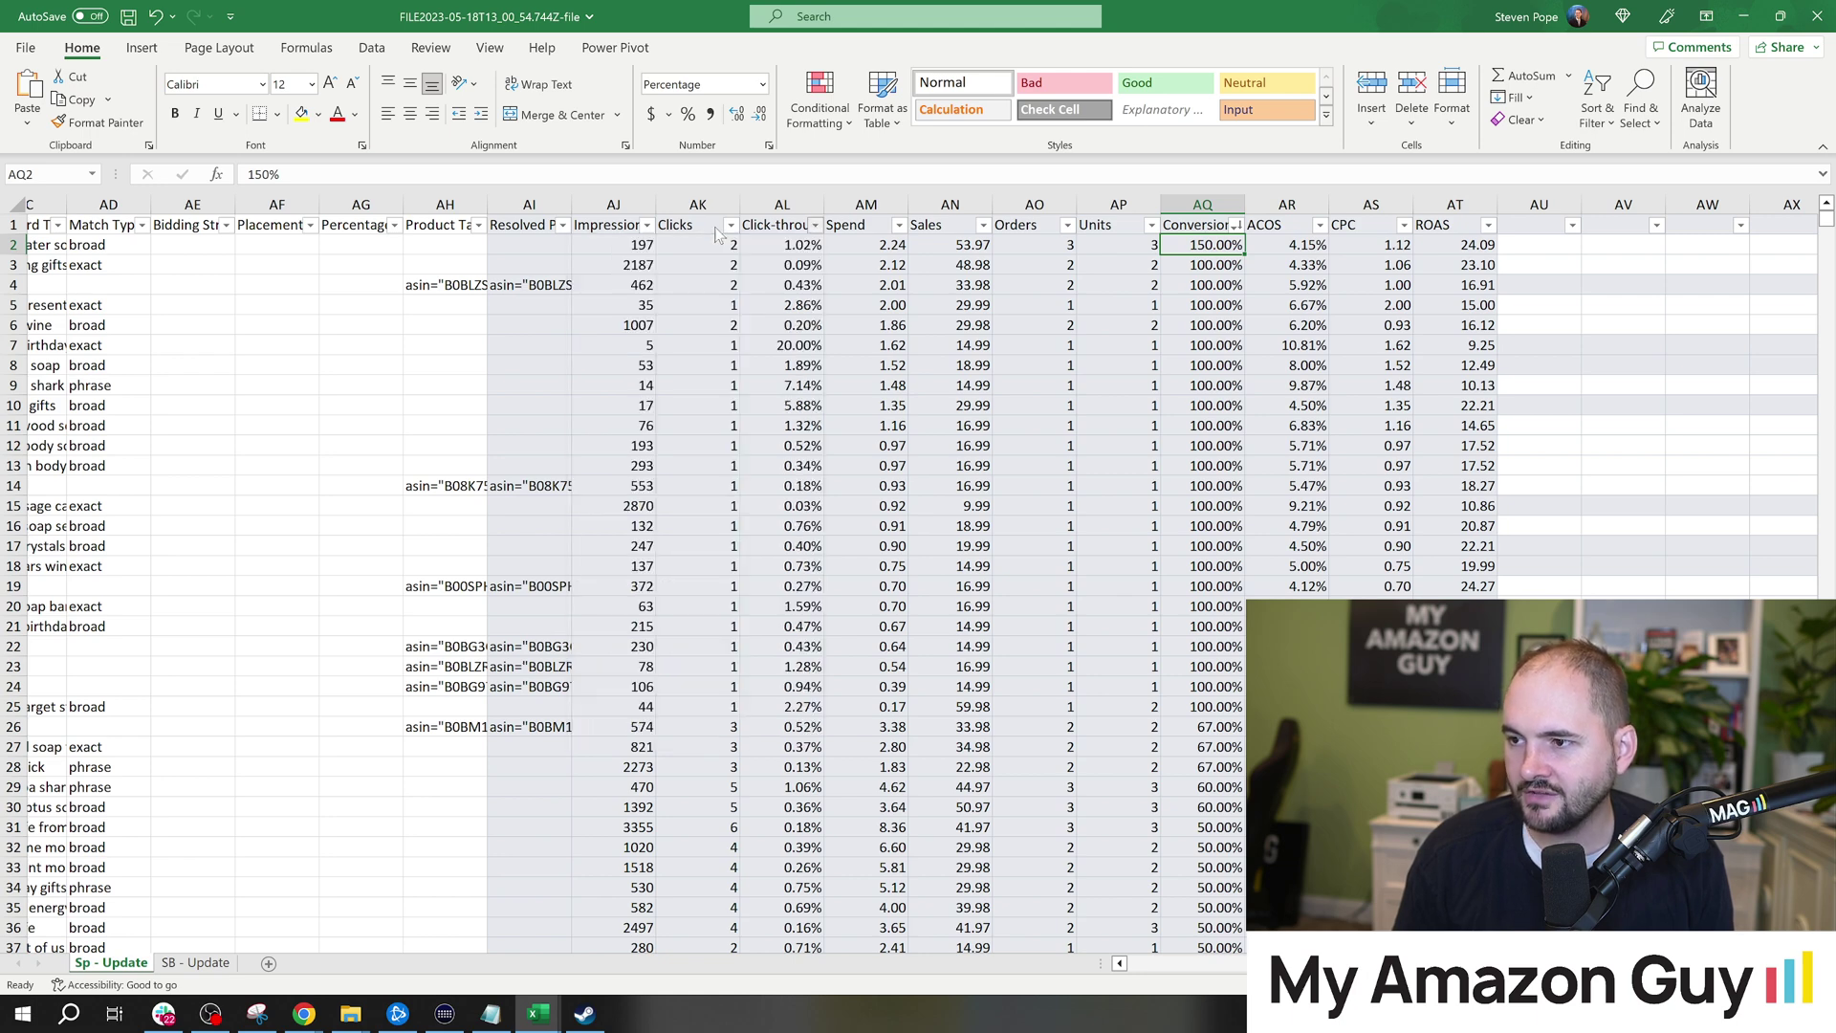
{"action": "left_click", "coordinate": [717, 236]}
Filter the Clicks column to values greater than 25.
{"action": "left_click", "coordinate": [731, 225]}
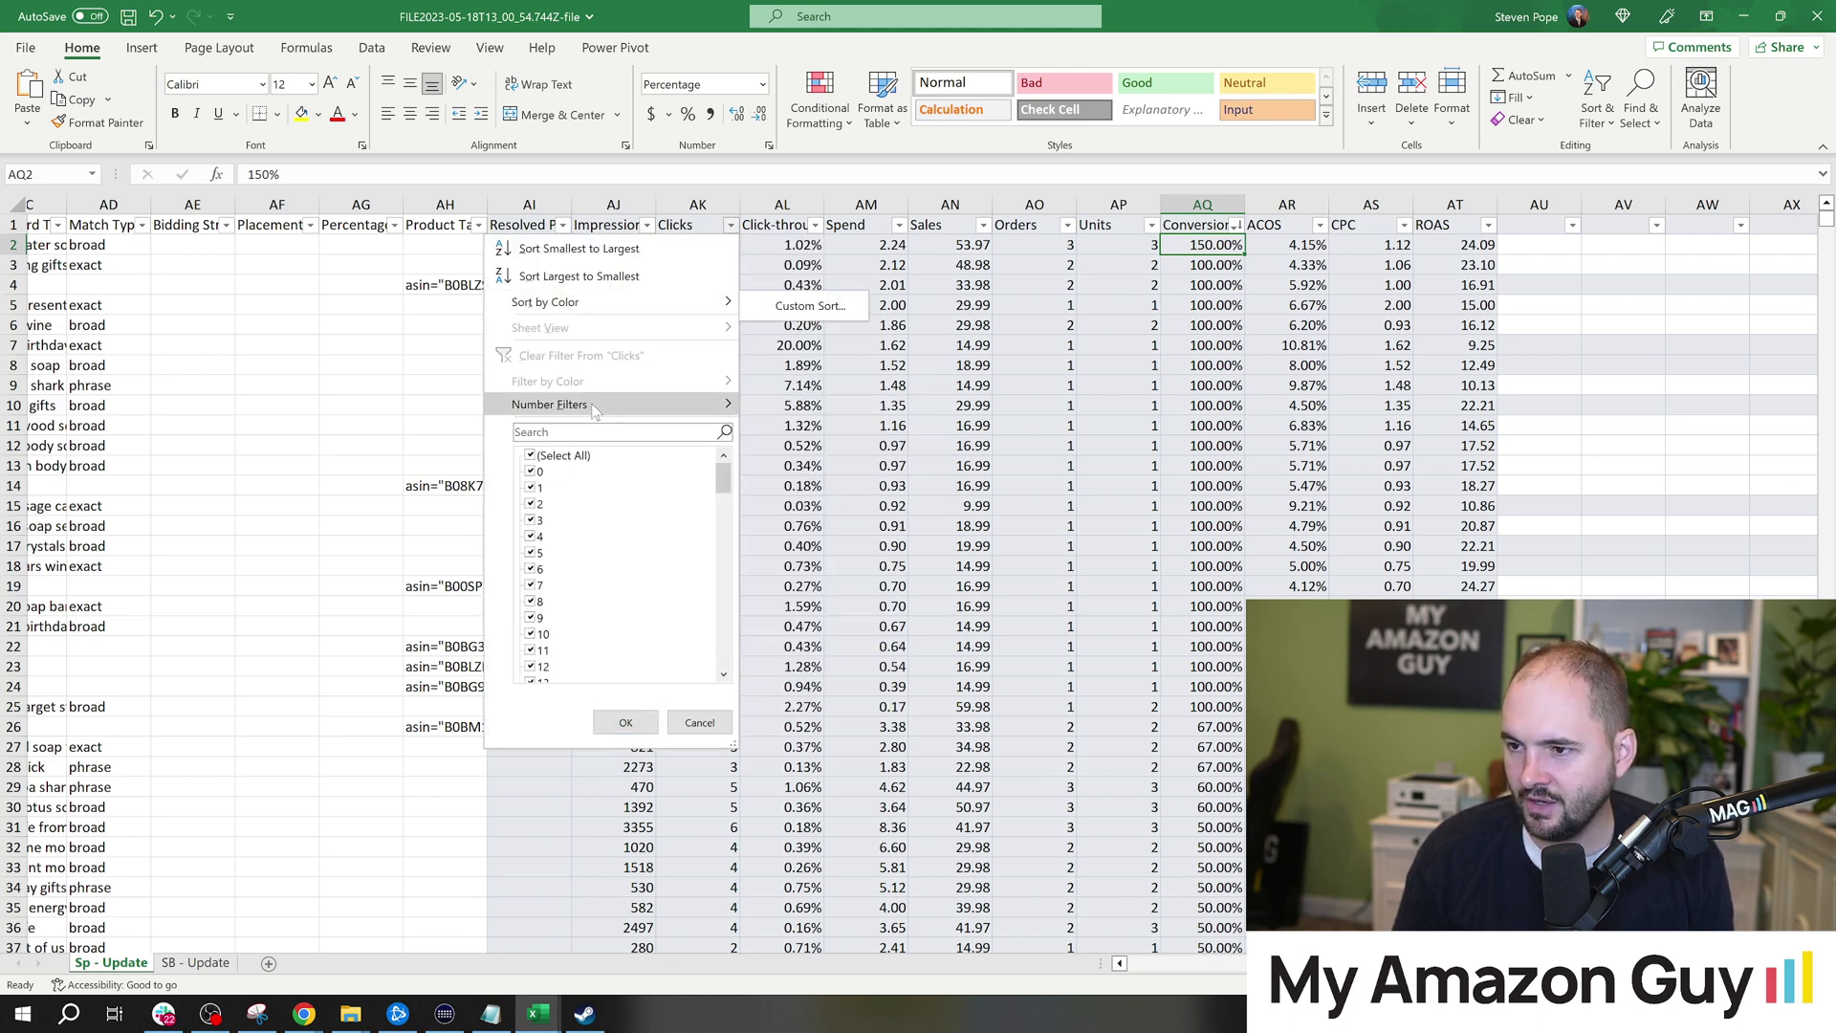
{"action": "mouse_move", "coordinate": [593, 409]}
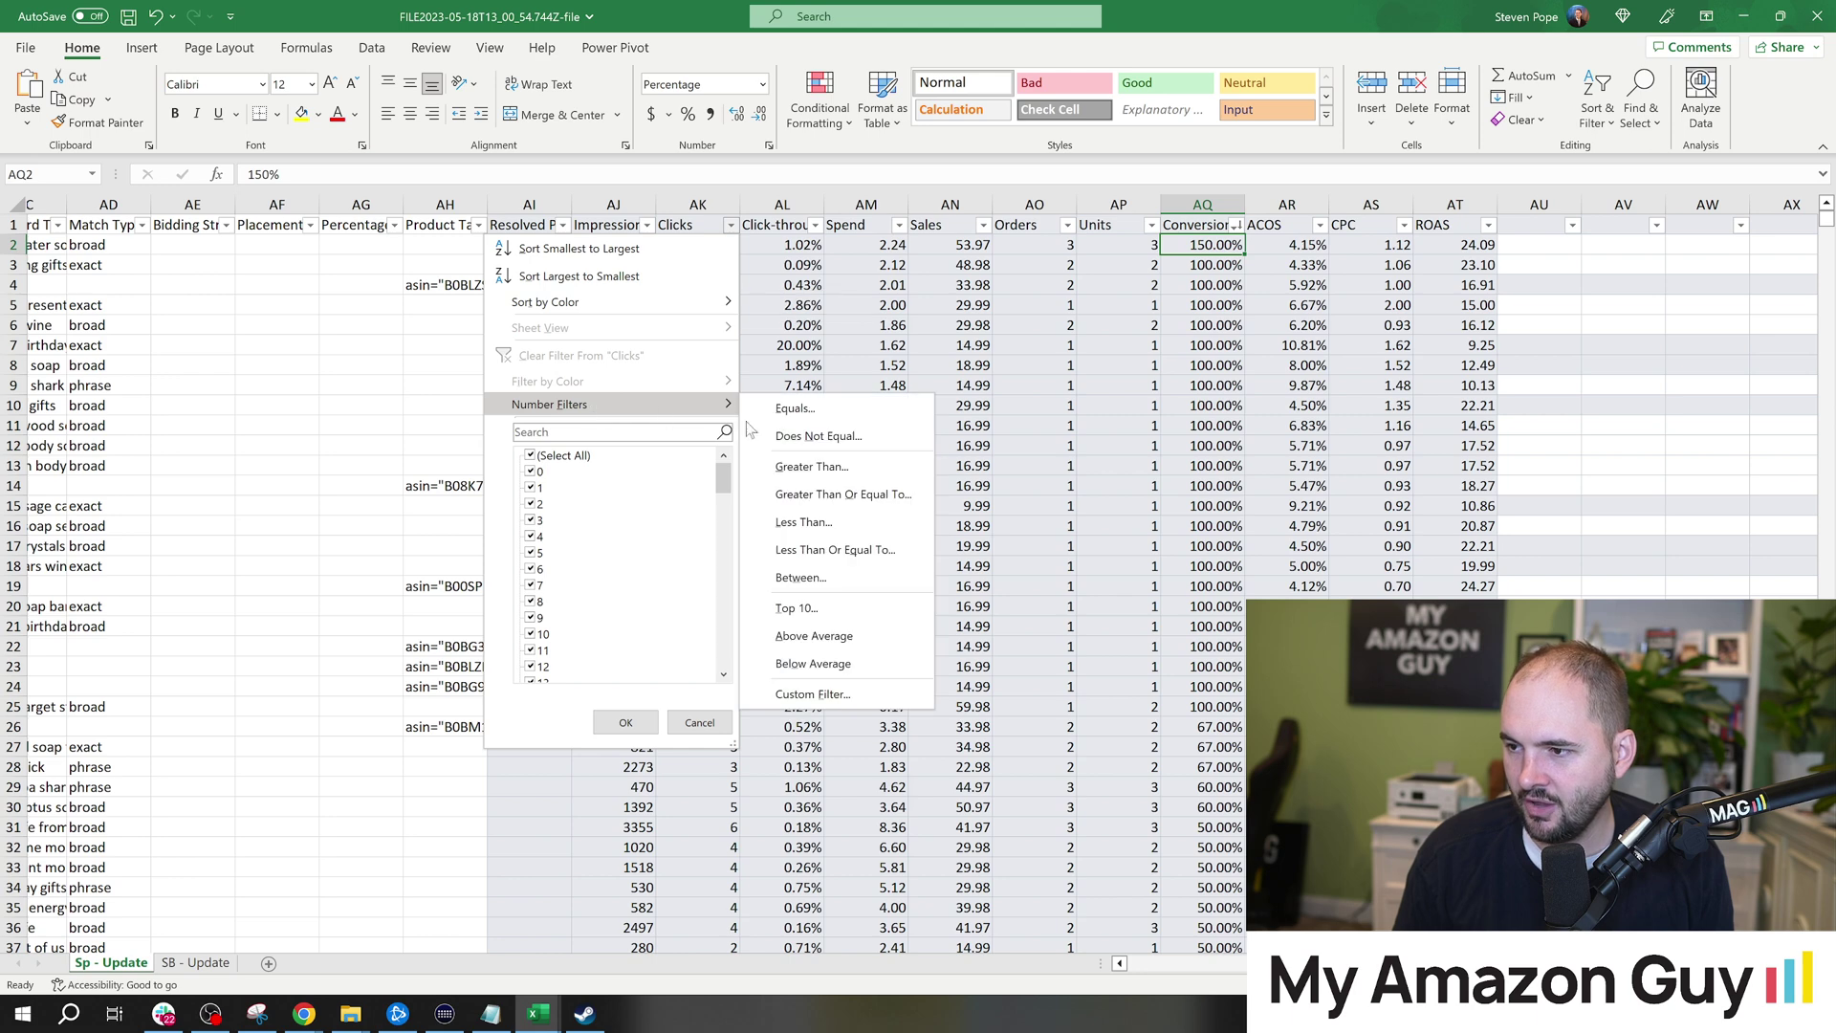
{"action": "left_click", "coordinate": [850, 468]}
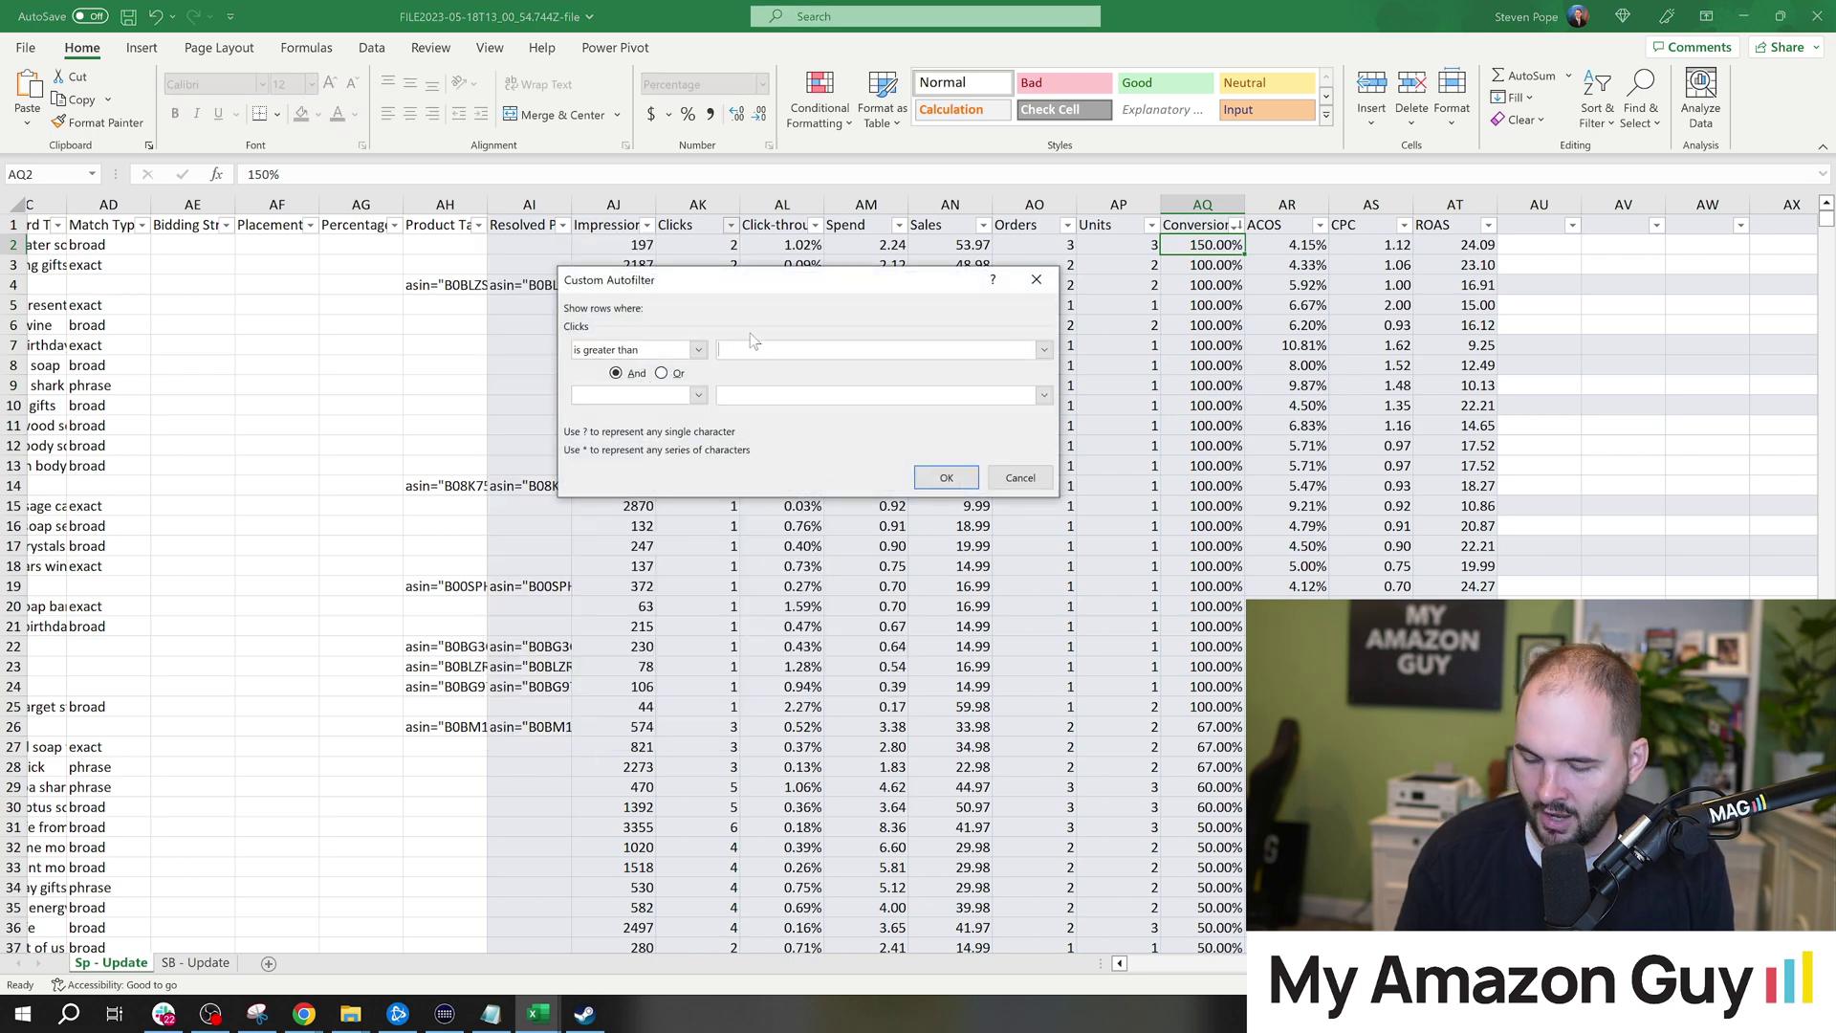
{"action": "type", "text": "25"}
{"action": "left_click", "coordinate": [948, 478]}
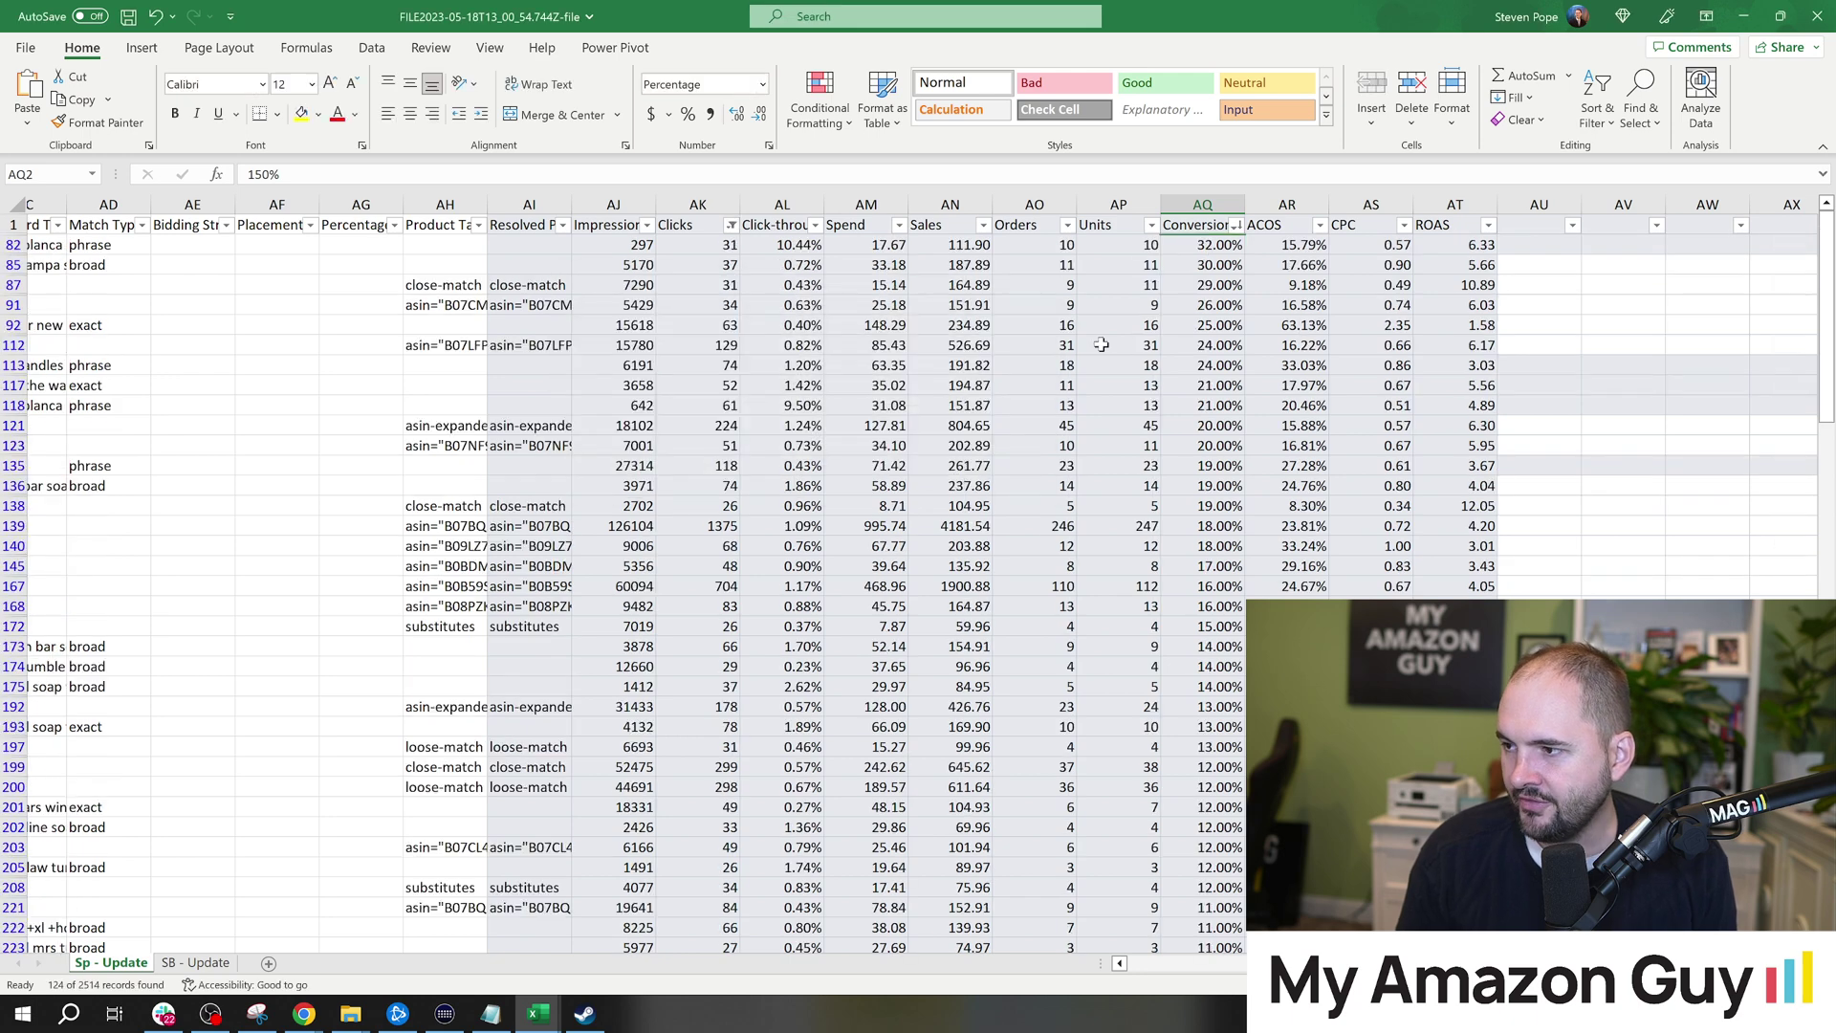
Compare the filtered rows' conversion rates and select the 17.66% ACOS value in row 85.
{"action": "left_click_drag", "start_coordinate": [1201, 246], "coordinate": [1241, 497]}
{"action": "left_click", "coordinate": [1233, 250]}
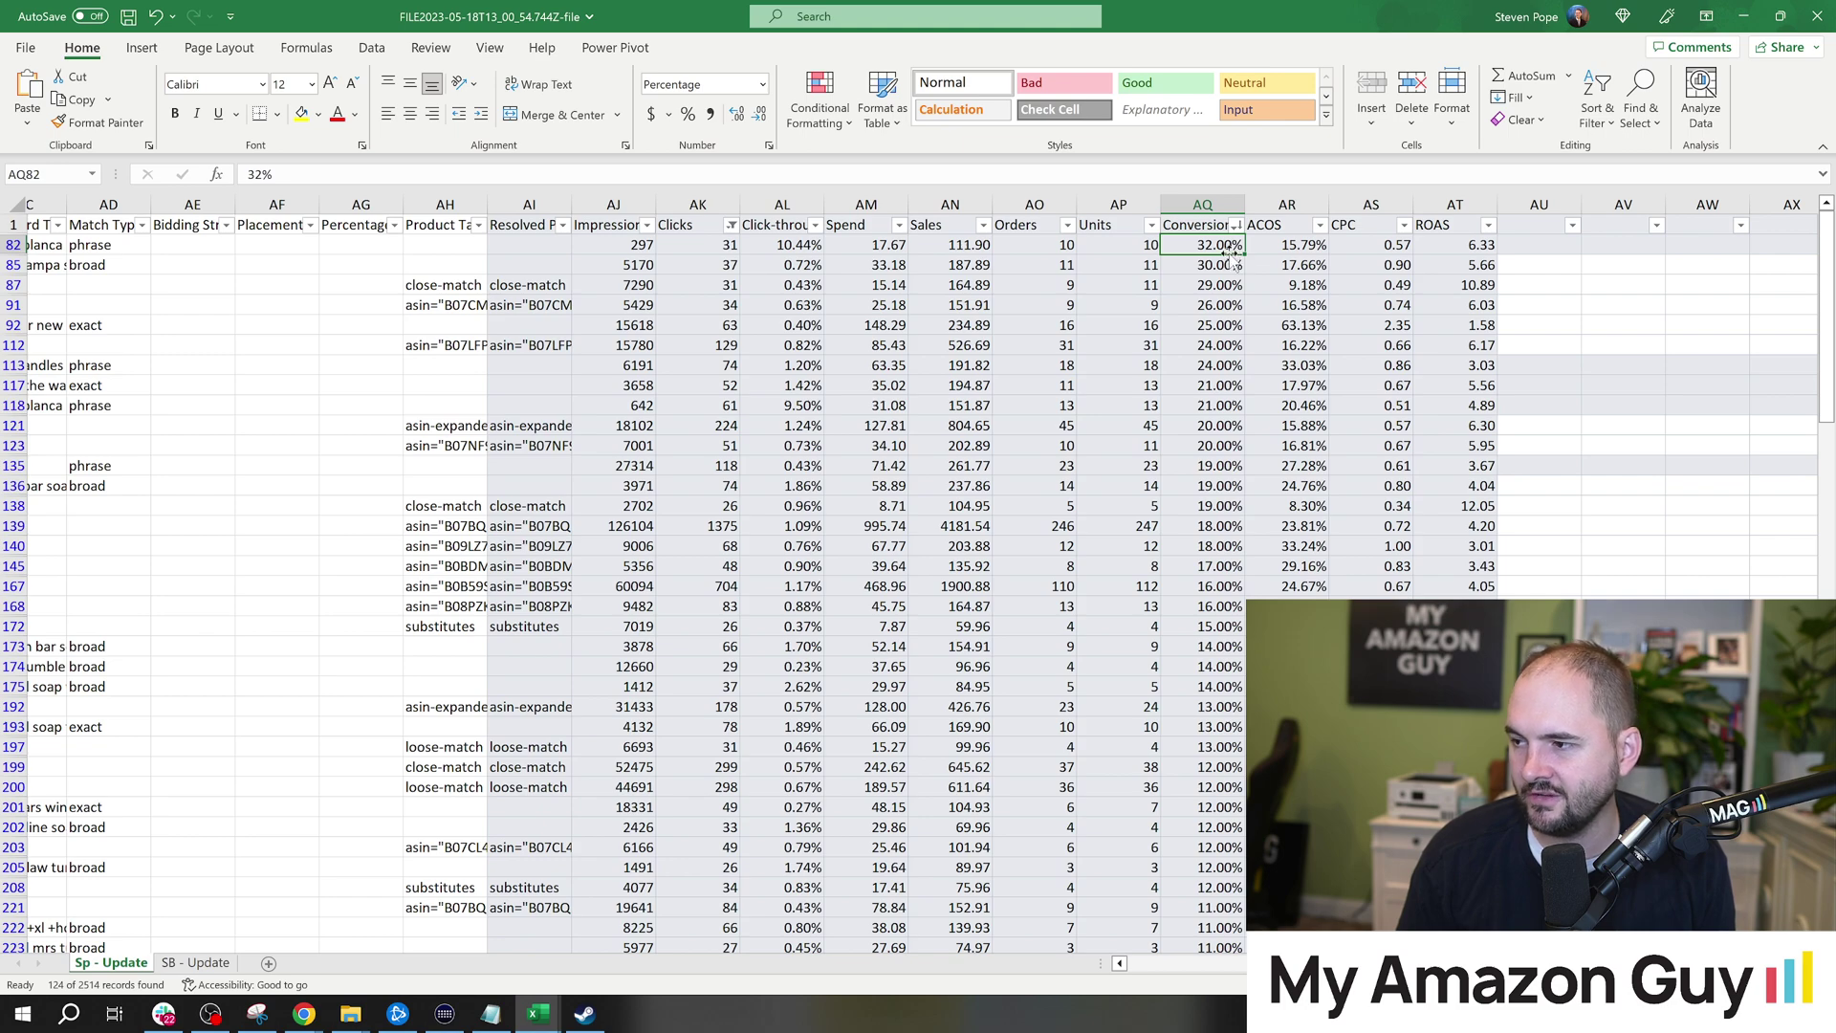
{"action": "scroll", "coordinate": [1235, 459], "scroll_direction": "down", "scroll_amount": 2}
{"action": "scroll", "coordinate": [1237, 462], "scroll_direction": "up", "scroll_amount": 2}
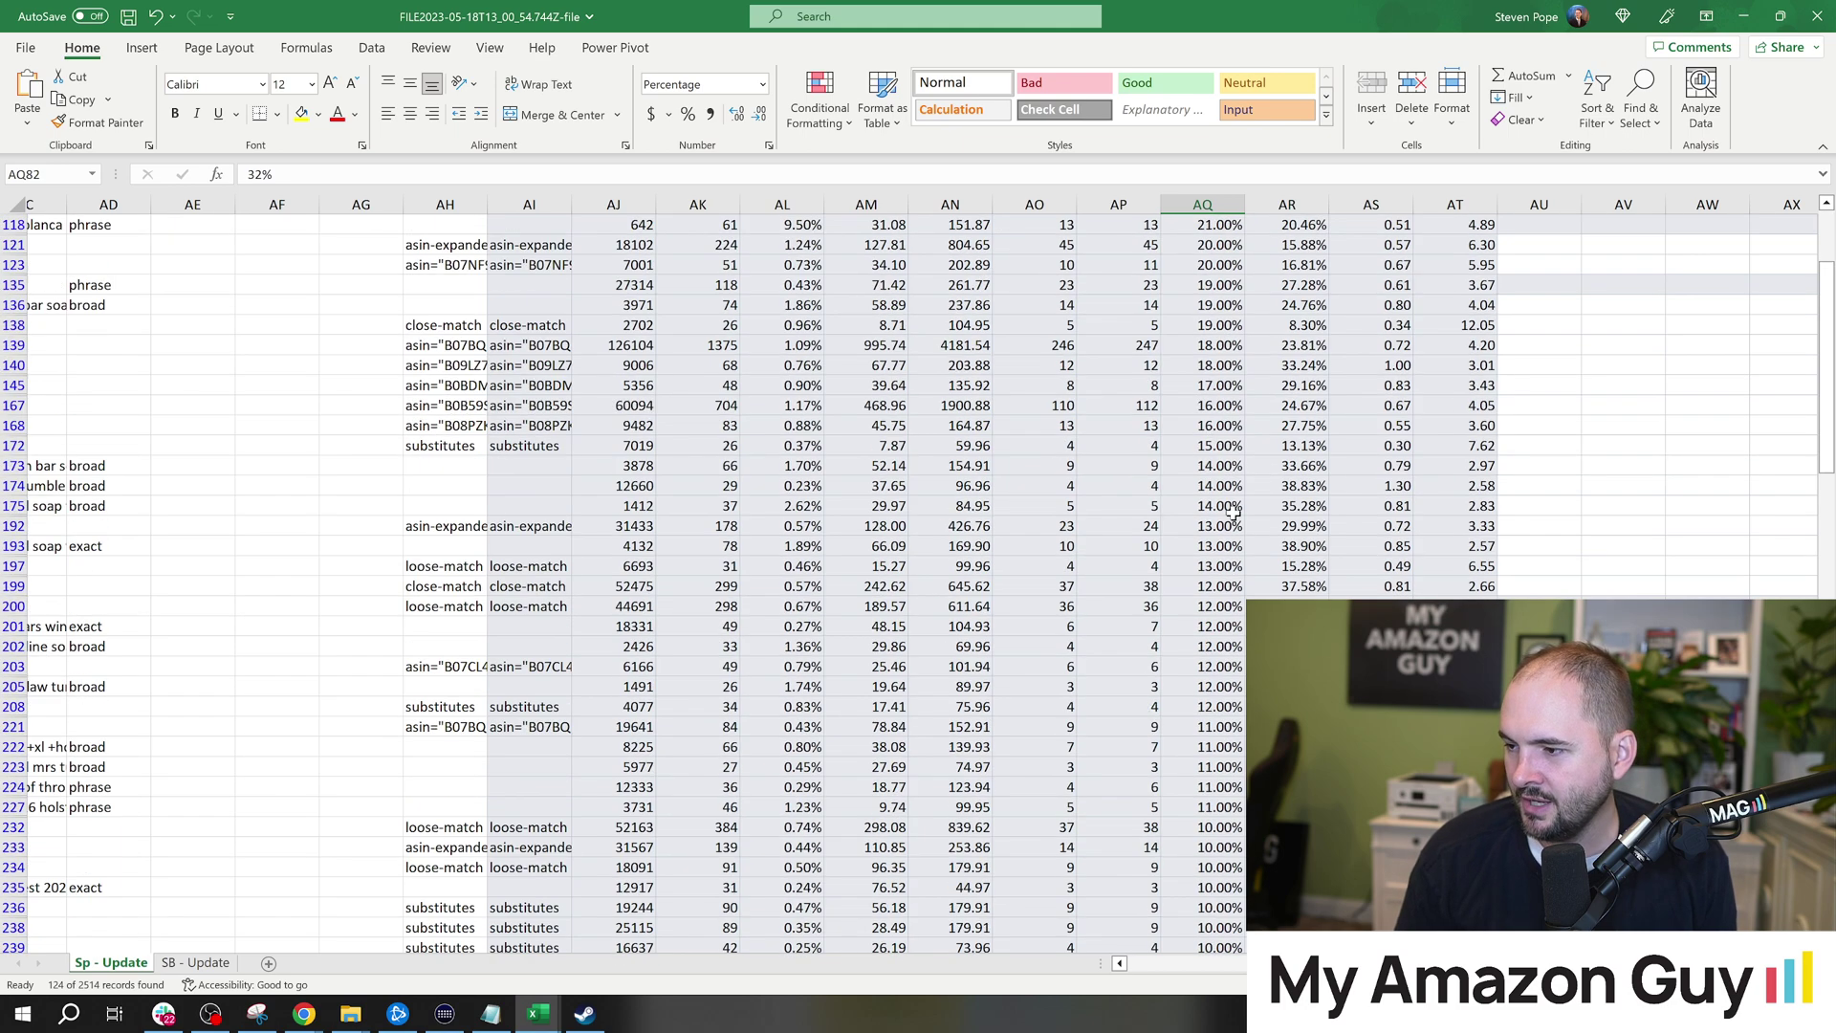
{"action": "scroll", "coordinate": [1233, 513], "scroll_direction": "down", "scroll_amount": 3}
{"action": "left_click_drag", "start_coordinate": [1207, 405], "coordinate": [1229, 784]}
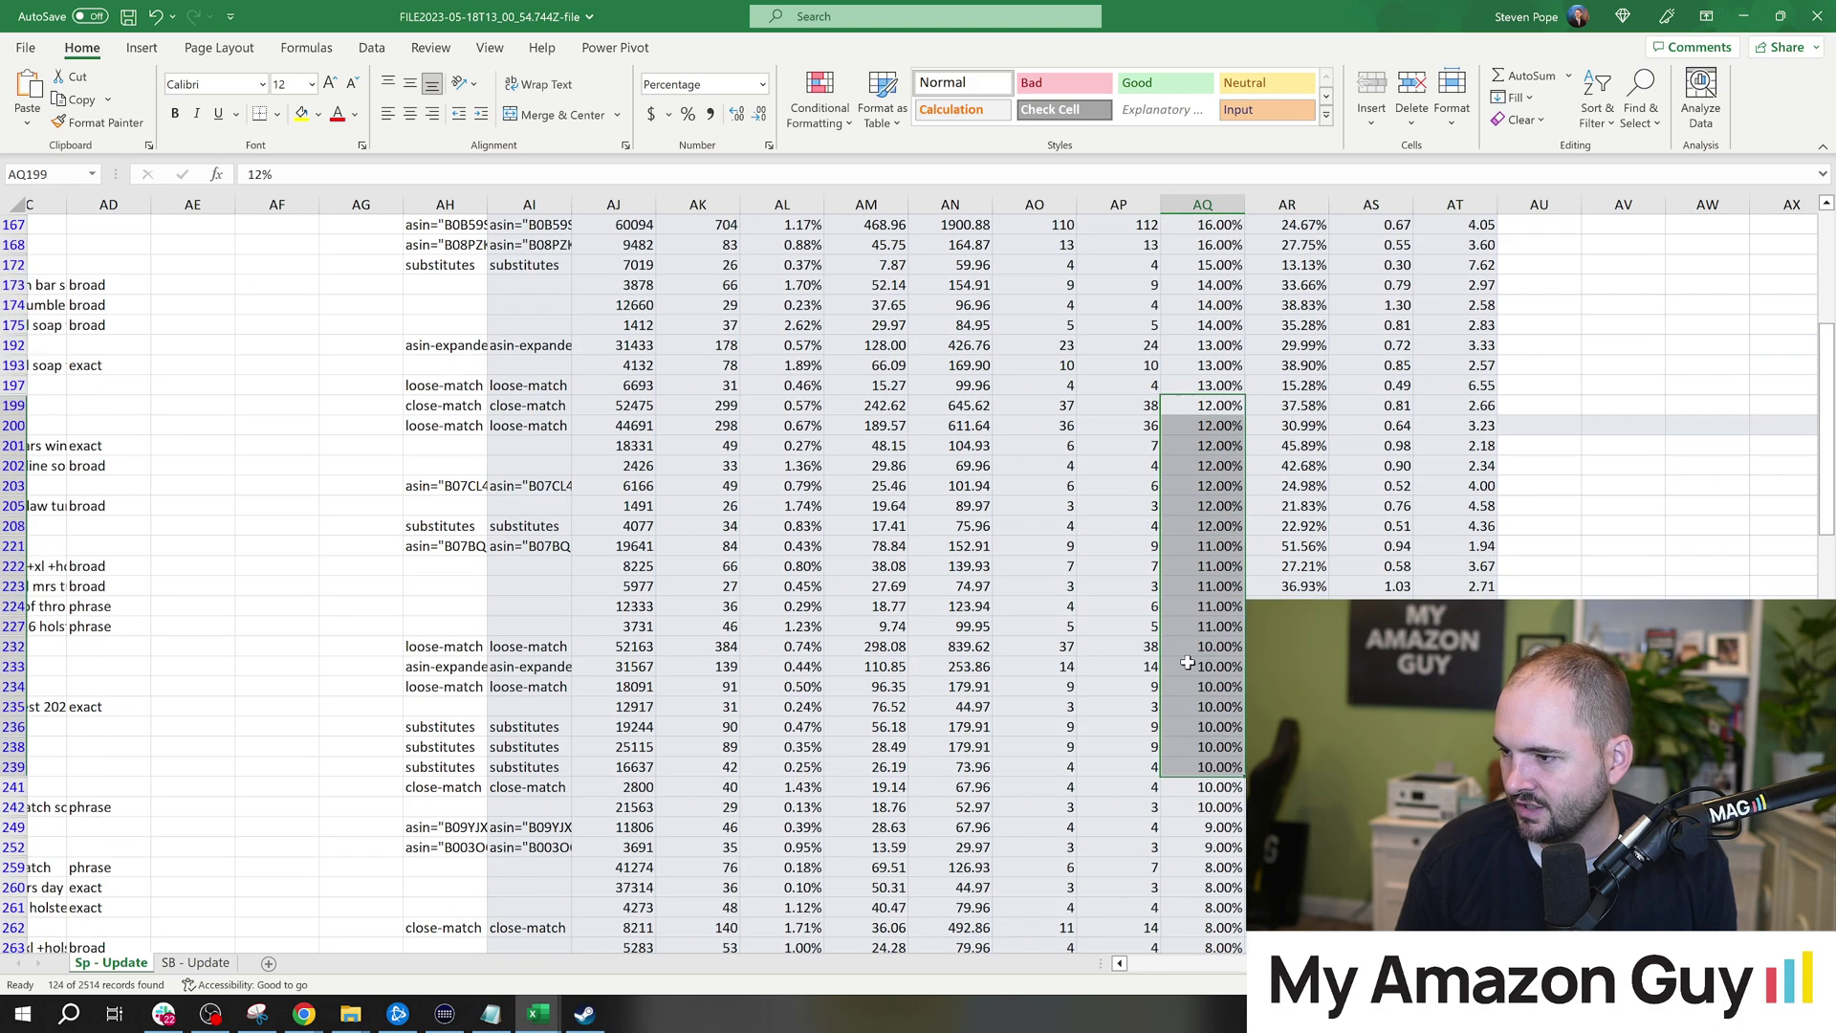
{"action": "scroll", "coordinate": [1160, 636], "scroll_direction": "up", "scroll_amount": 6}
{"action": "left_click", "coordinate": [1281, 265]}
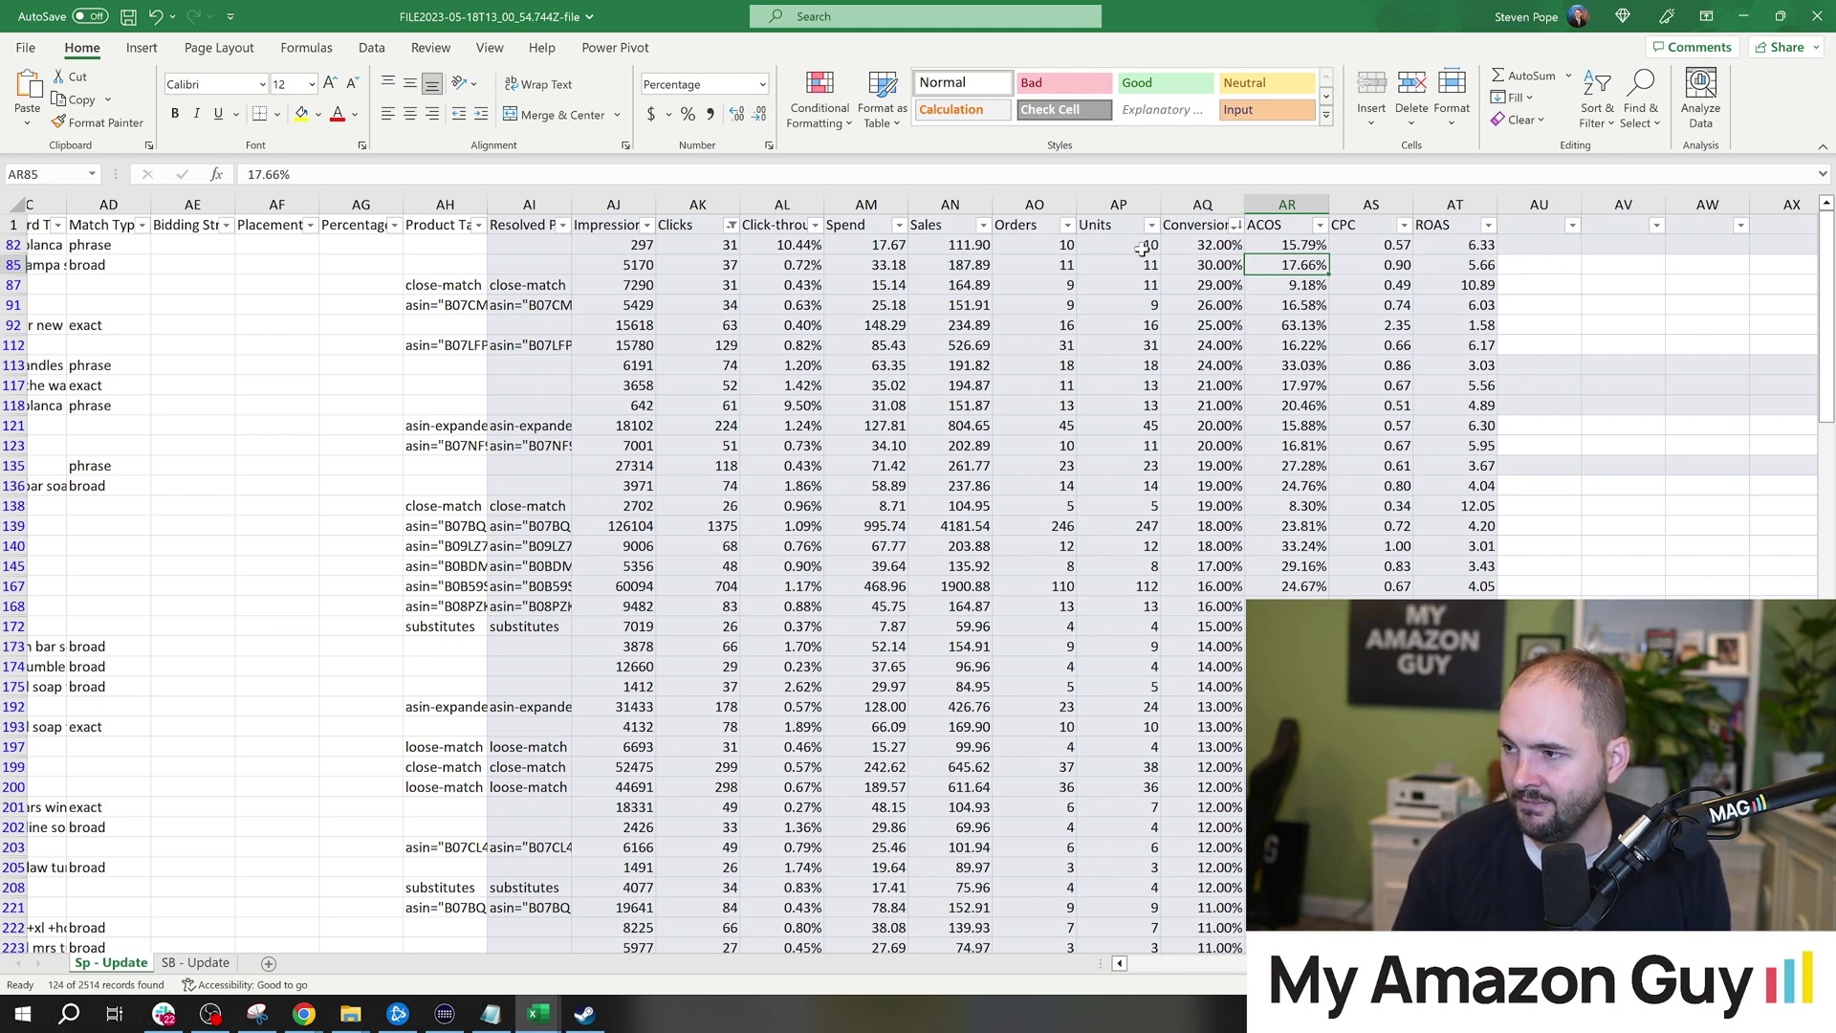
Turn off all column filters with Sort & Filter > Filter, then scroll back left.
{"action": "left_click", "coordinate": [816, 227]}
{"action": "left_click", "coordinate": [30, 229]}
{"action": "left_click", "coordinate": [31, 229]}
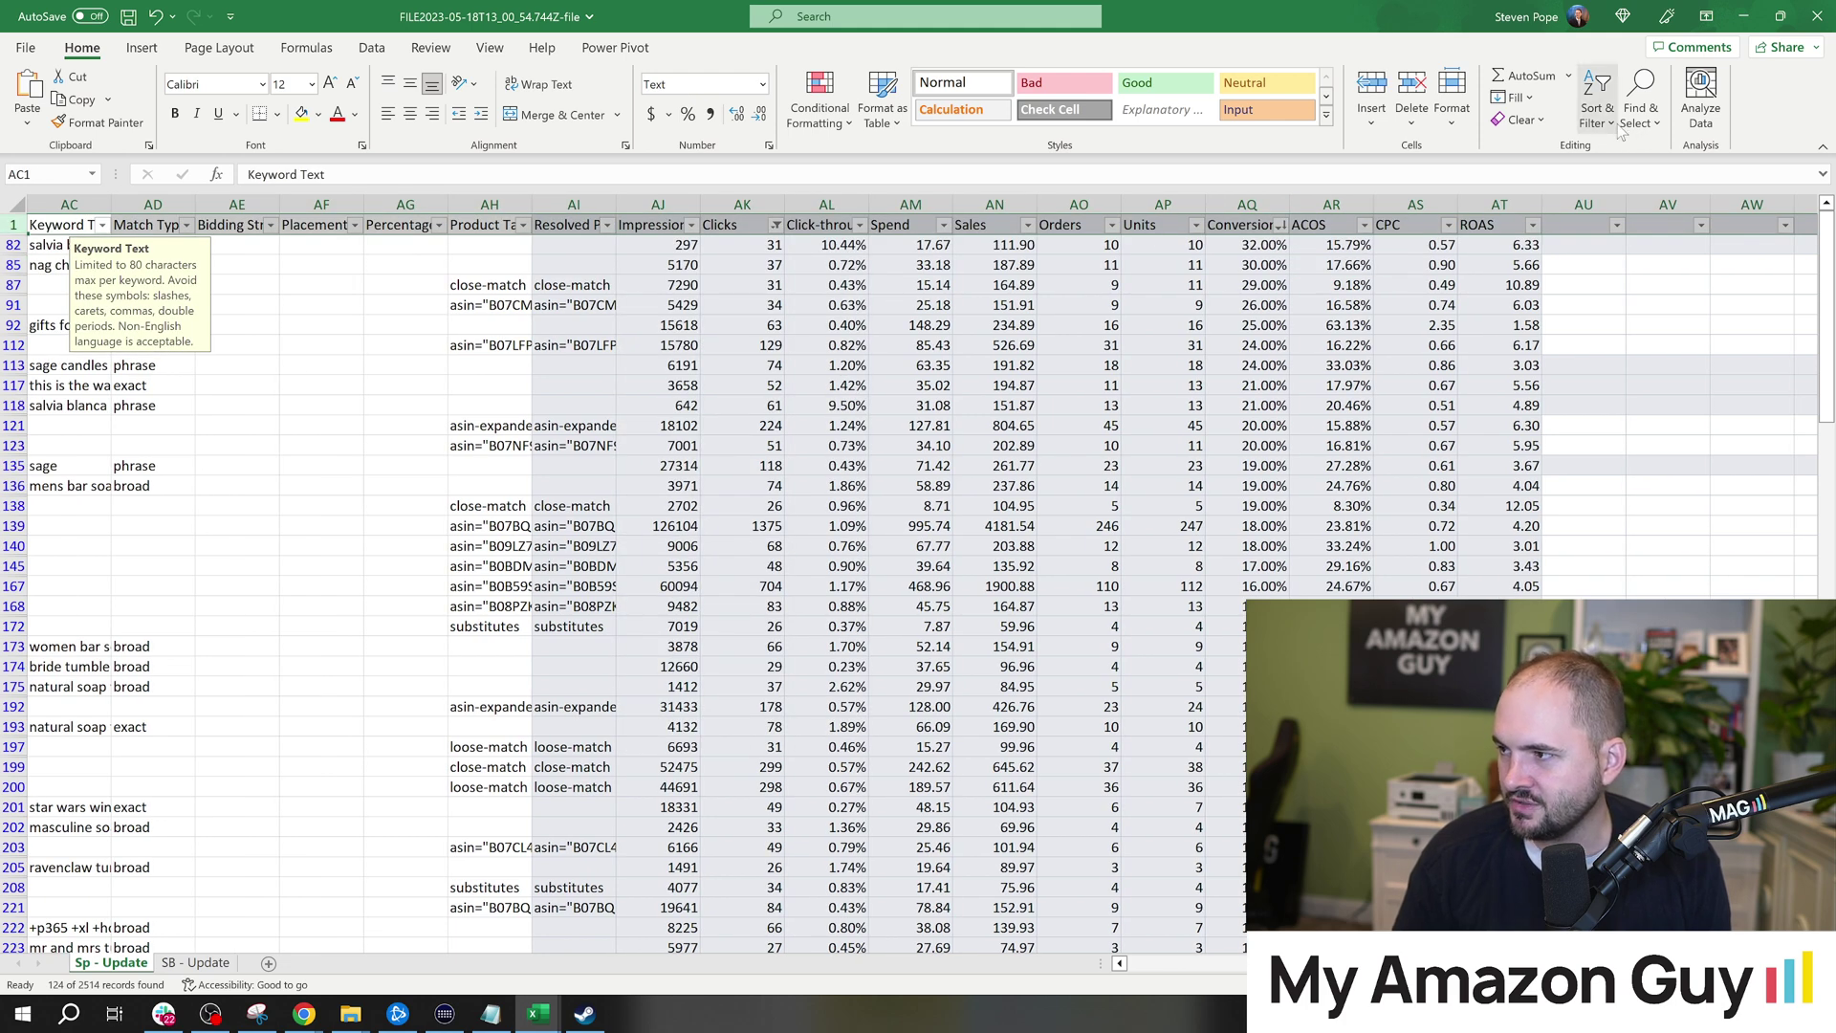
{"action": "left_click", "coordinate": [1597, 105]}
{"action": "left_click", "coordinate": [1627, 226]}
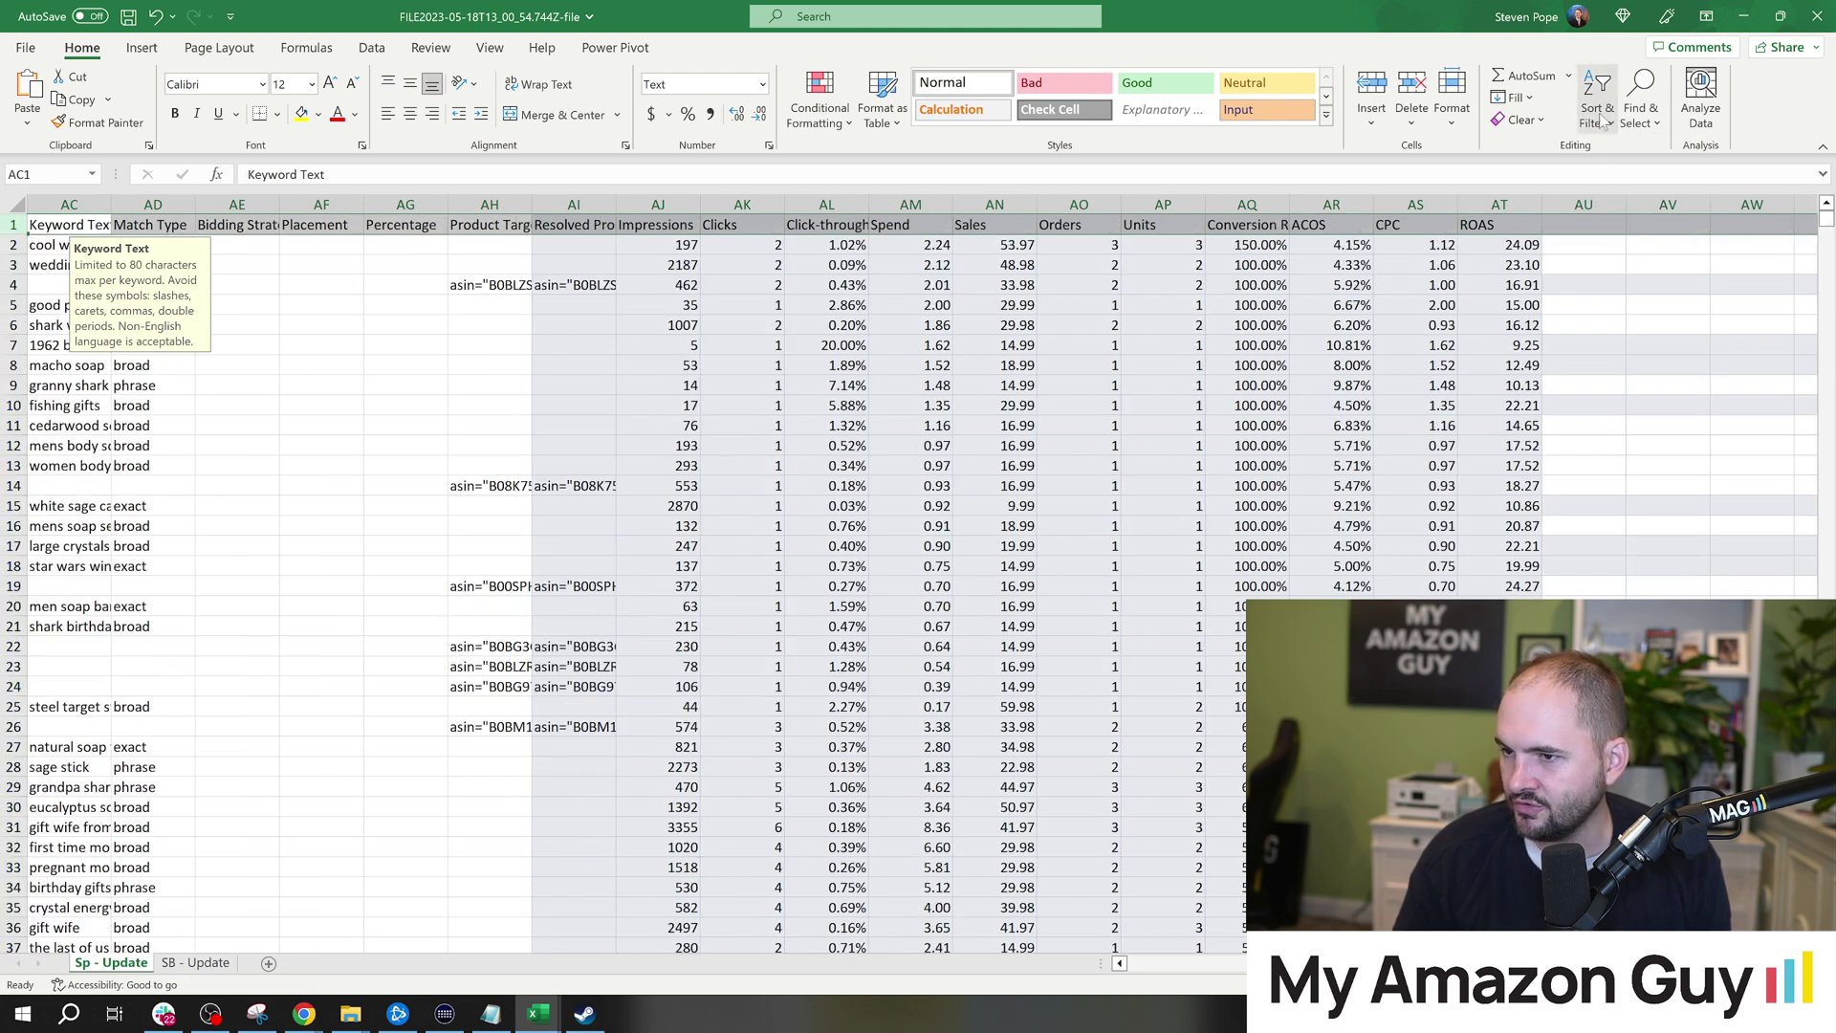
{"action": "left_click", "coordinate": [1191, 421]}
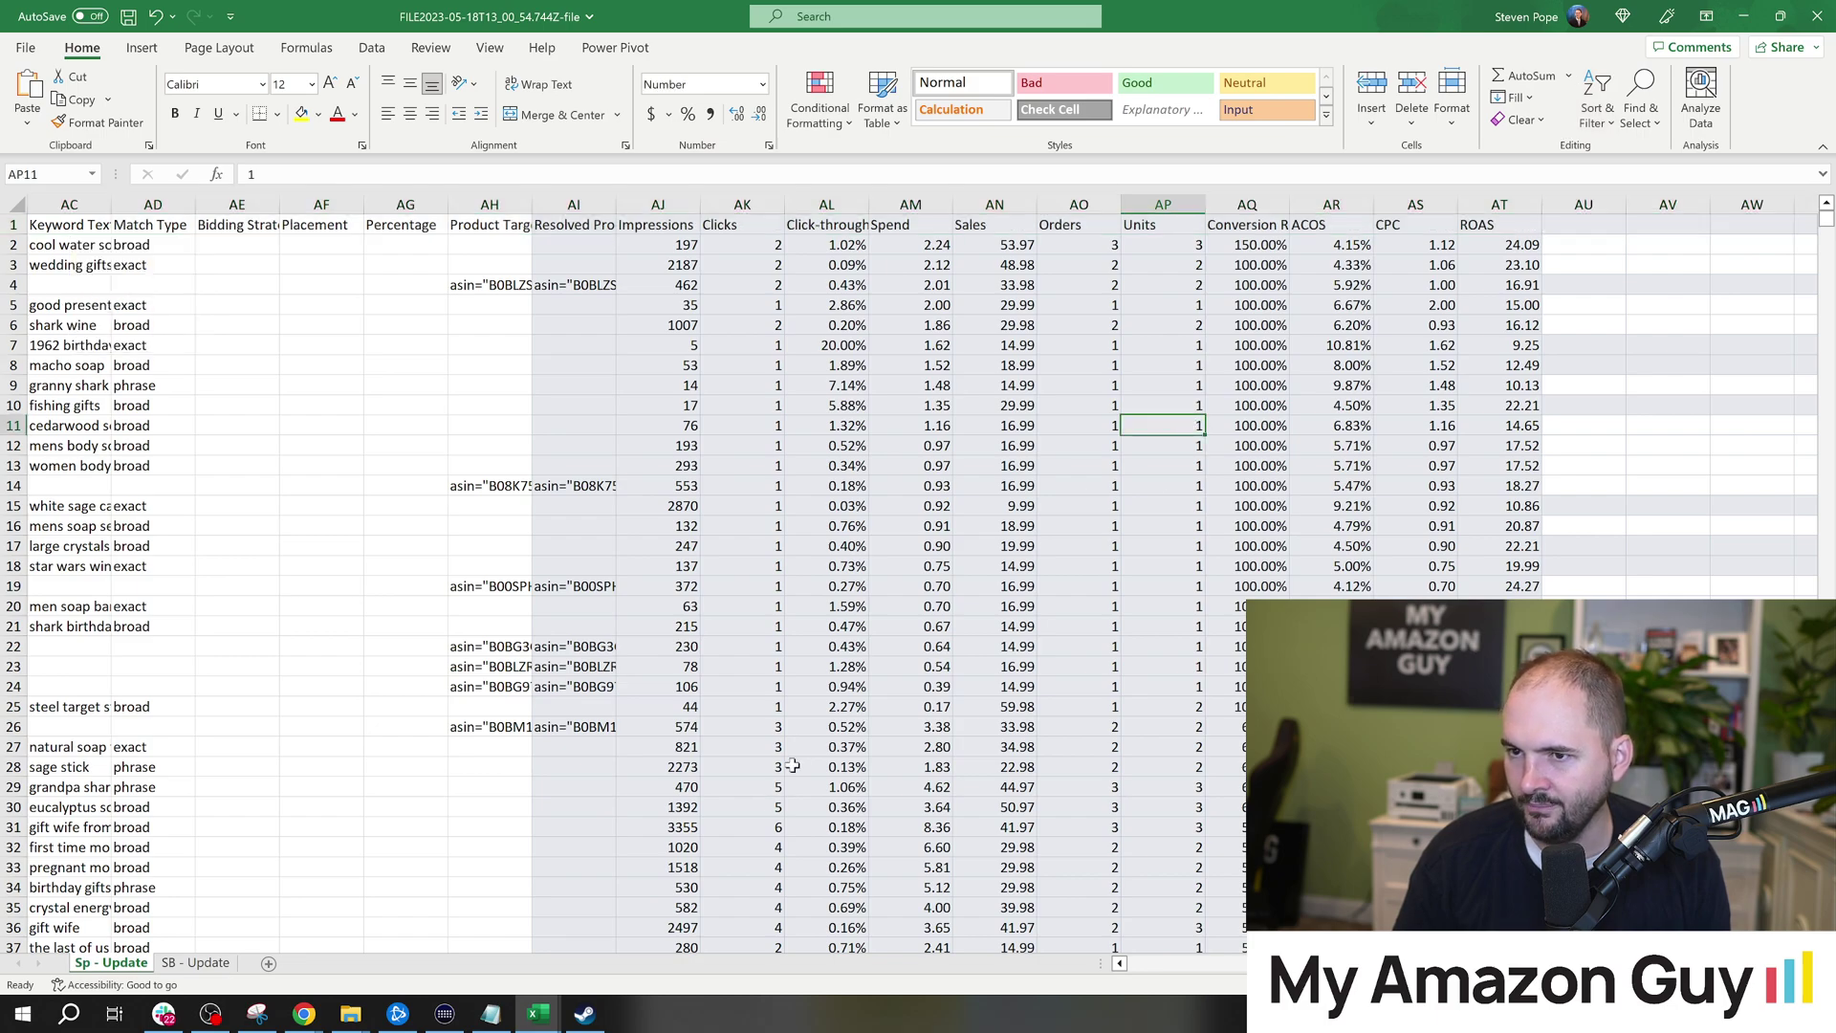
{"action": "scroll", "coordinate": [498, 287], "scroll_direction": "left", "scroll_amount": 10}
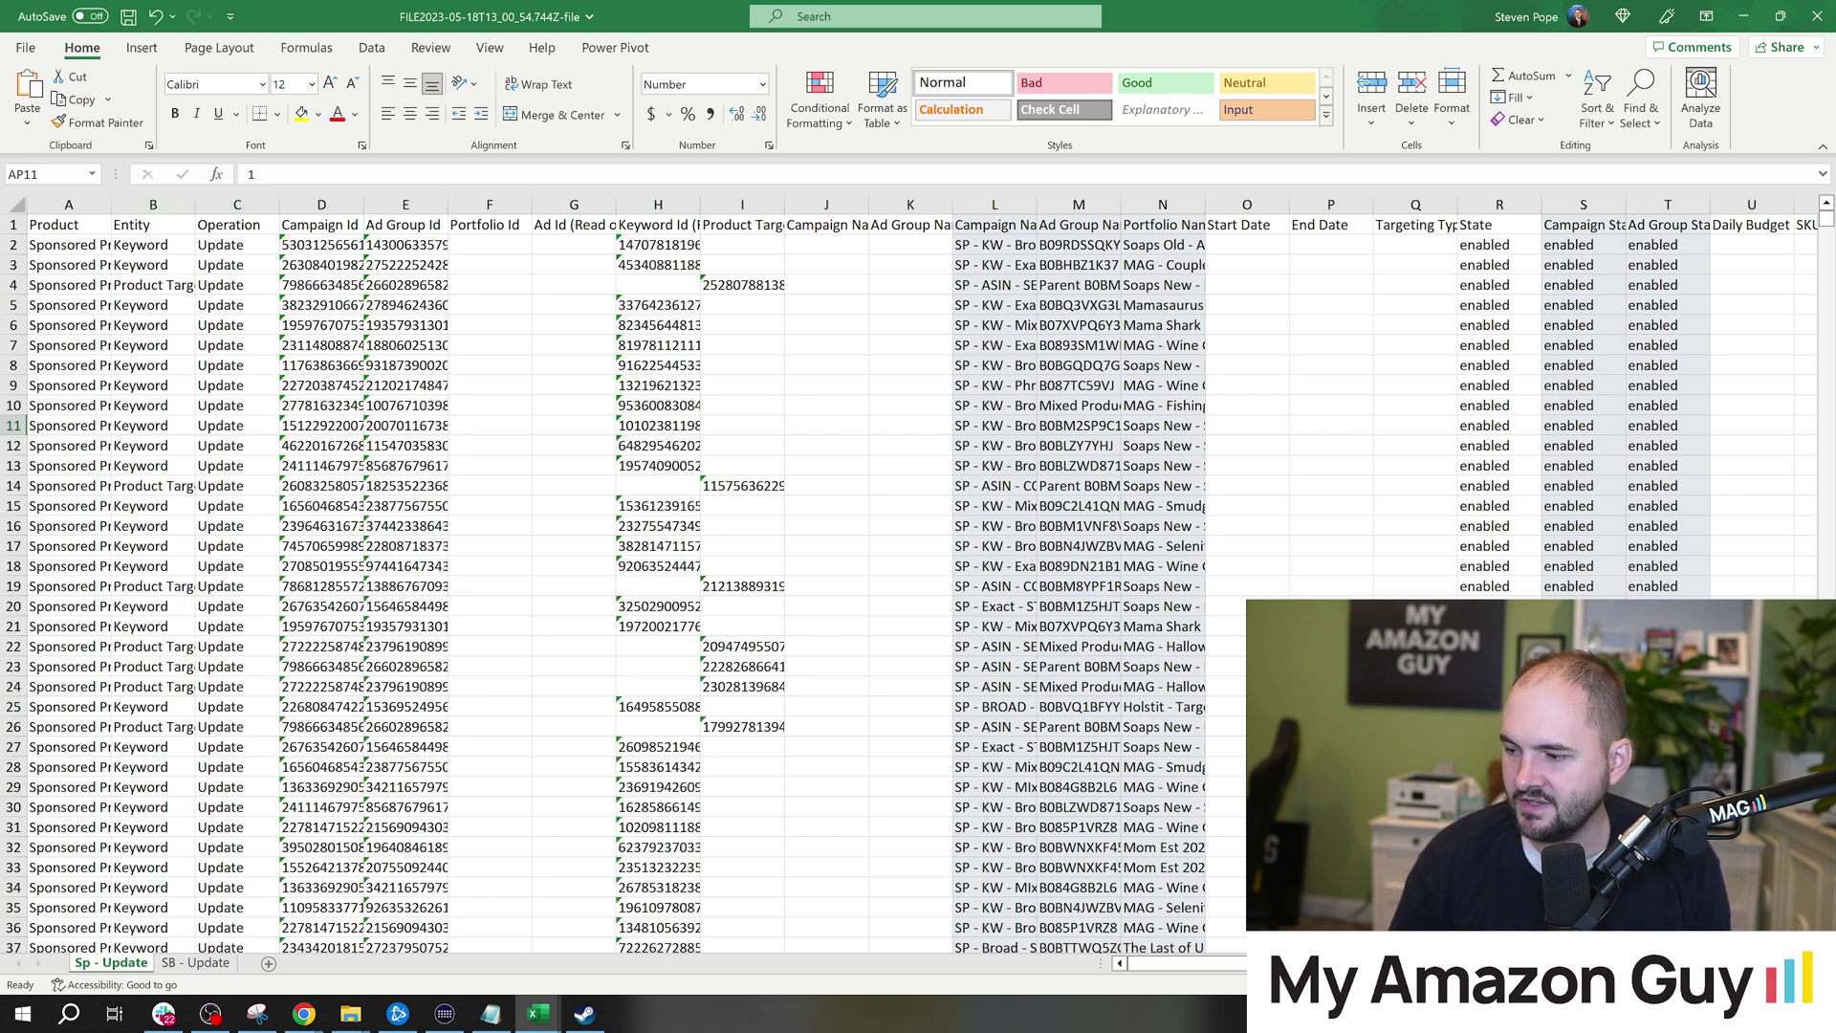
AutoFit column N so names like 'Soaps New - Single Scent' and 'MAG - Fishing Tumblers' show fully.
{"action": "scroll", "coordinate": [742, 425], "scroll_direction": "right", "scroll_amount": 5}
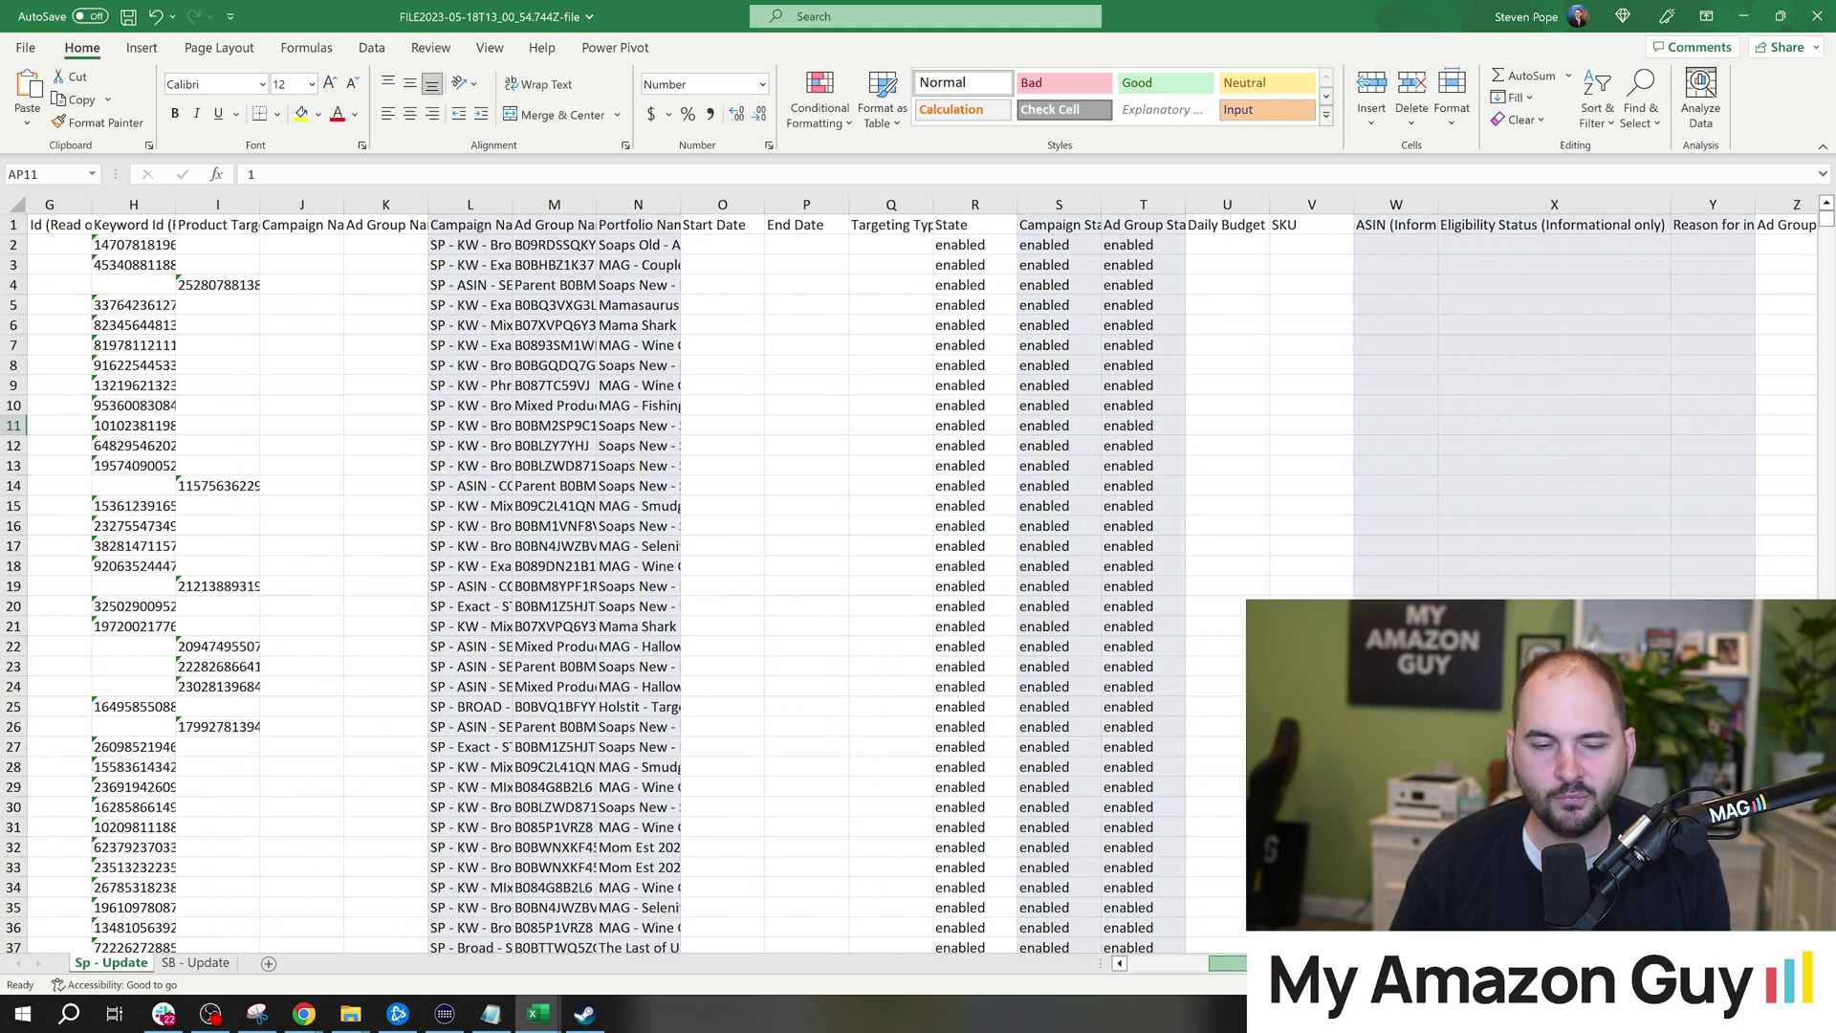
{"action": "scroll", "coordinate": [742, 426], "scroll_direction": "left", "scroll_amount": 1}
{"action": "scroll", "coordinate": [922, 577], "scroll_direction": "right", "scroll_amount": 1}
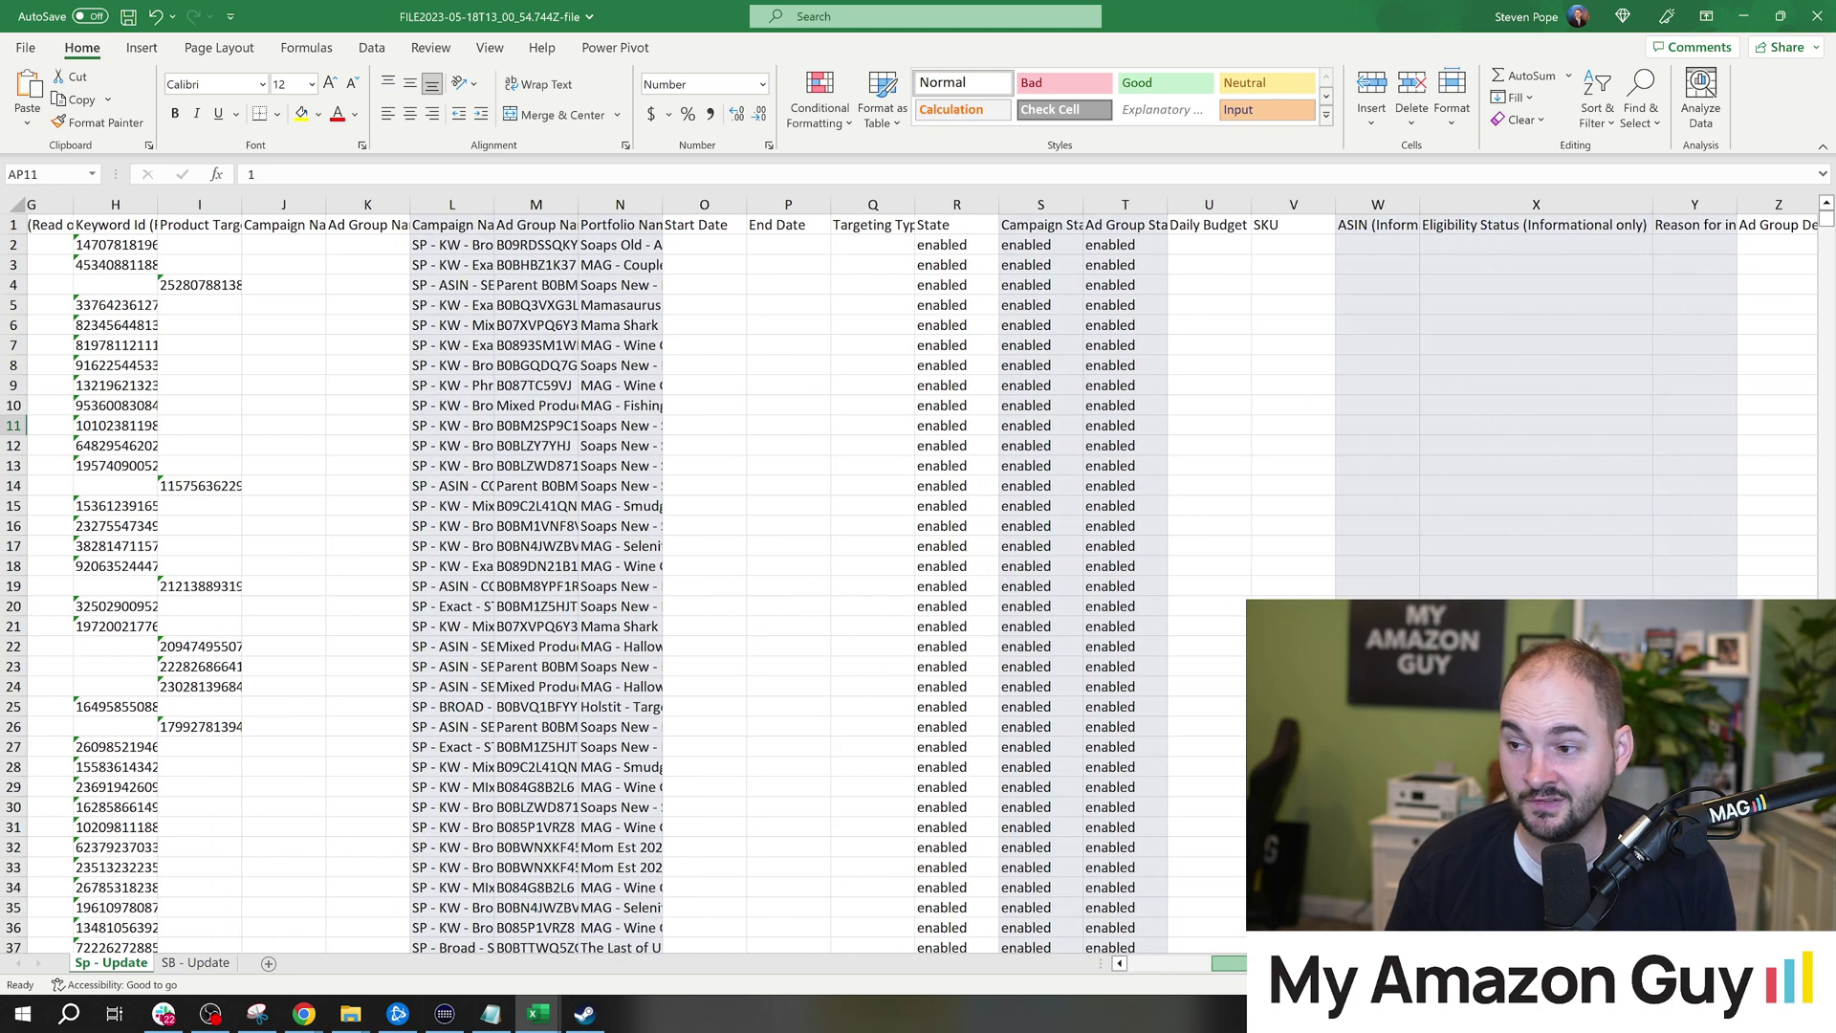
{"action": "scroll", "coordinate": [921, 576], "scroll_direction": "right", "scroll_amount": 2}
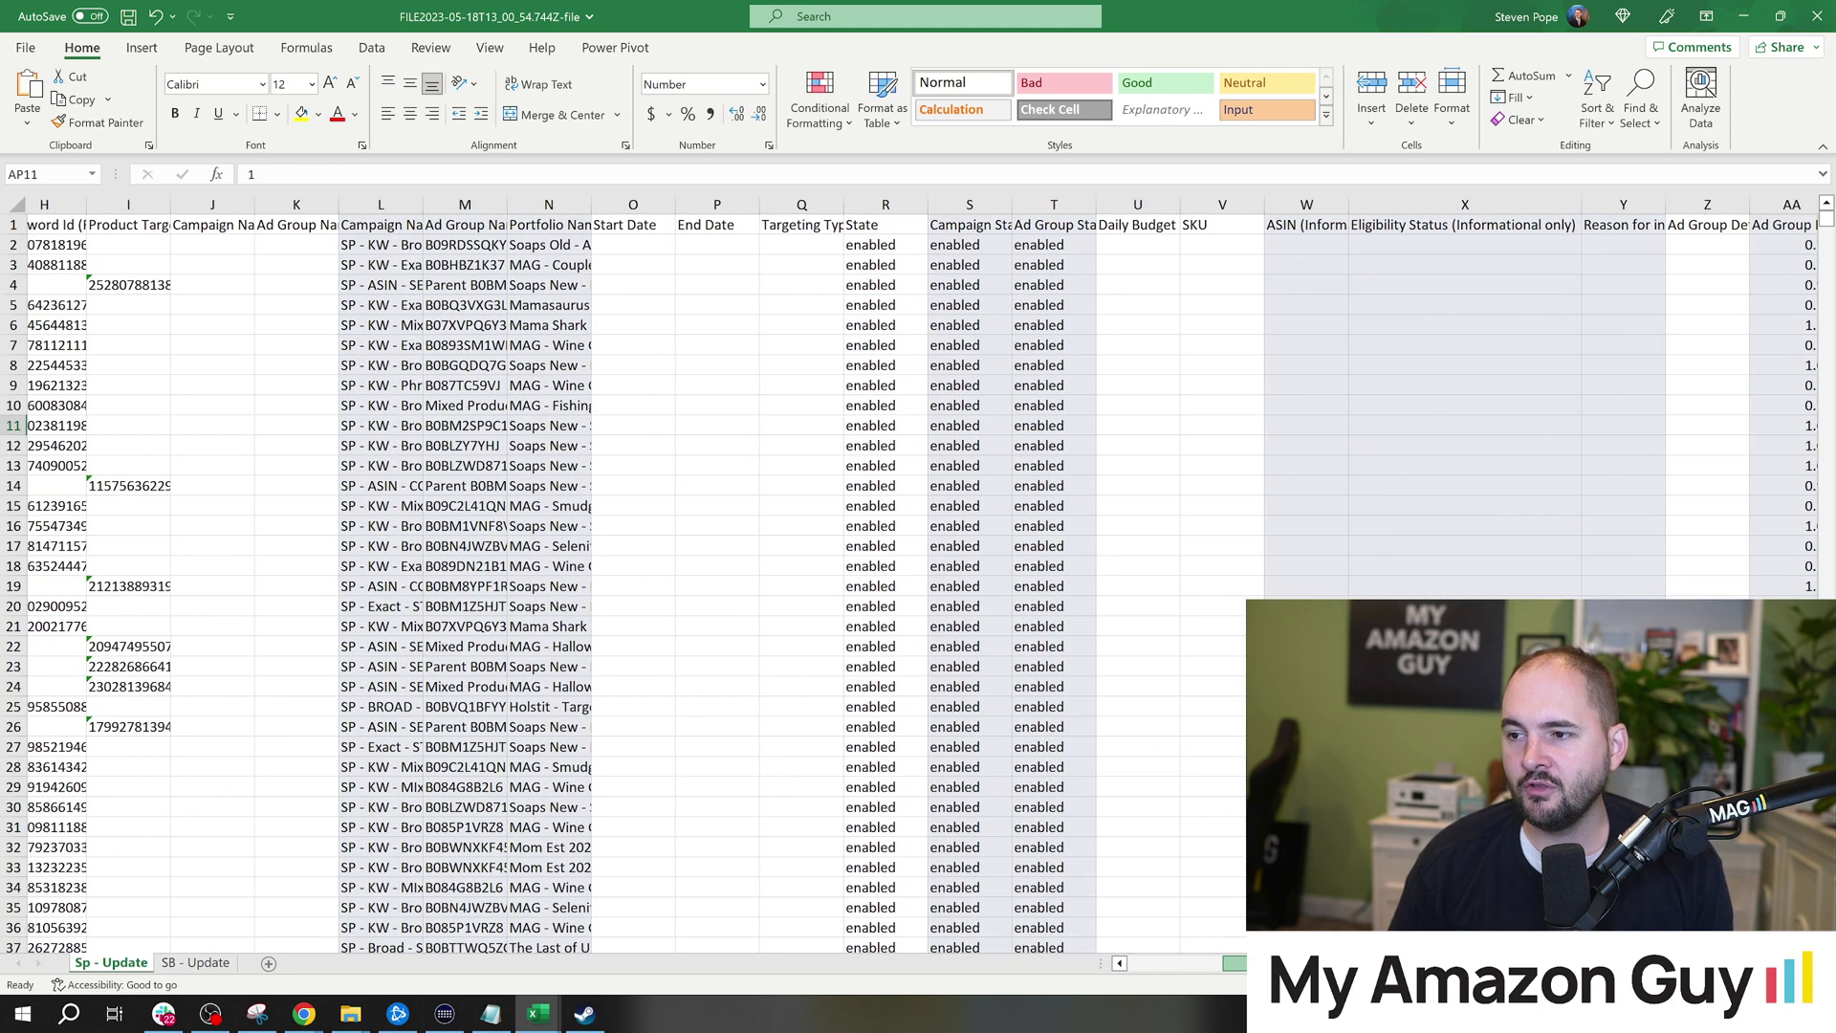
{"action": "left_click", "coordinate": [528, 229]}
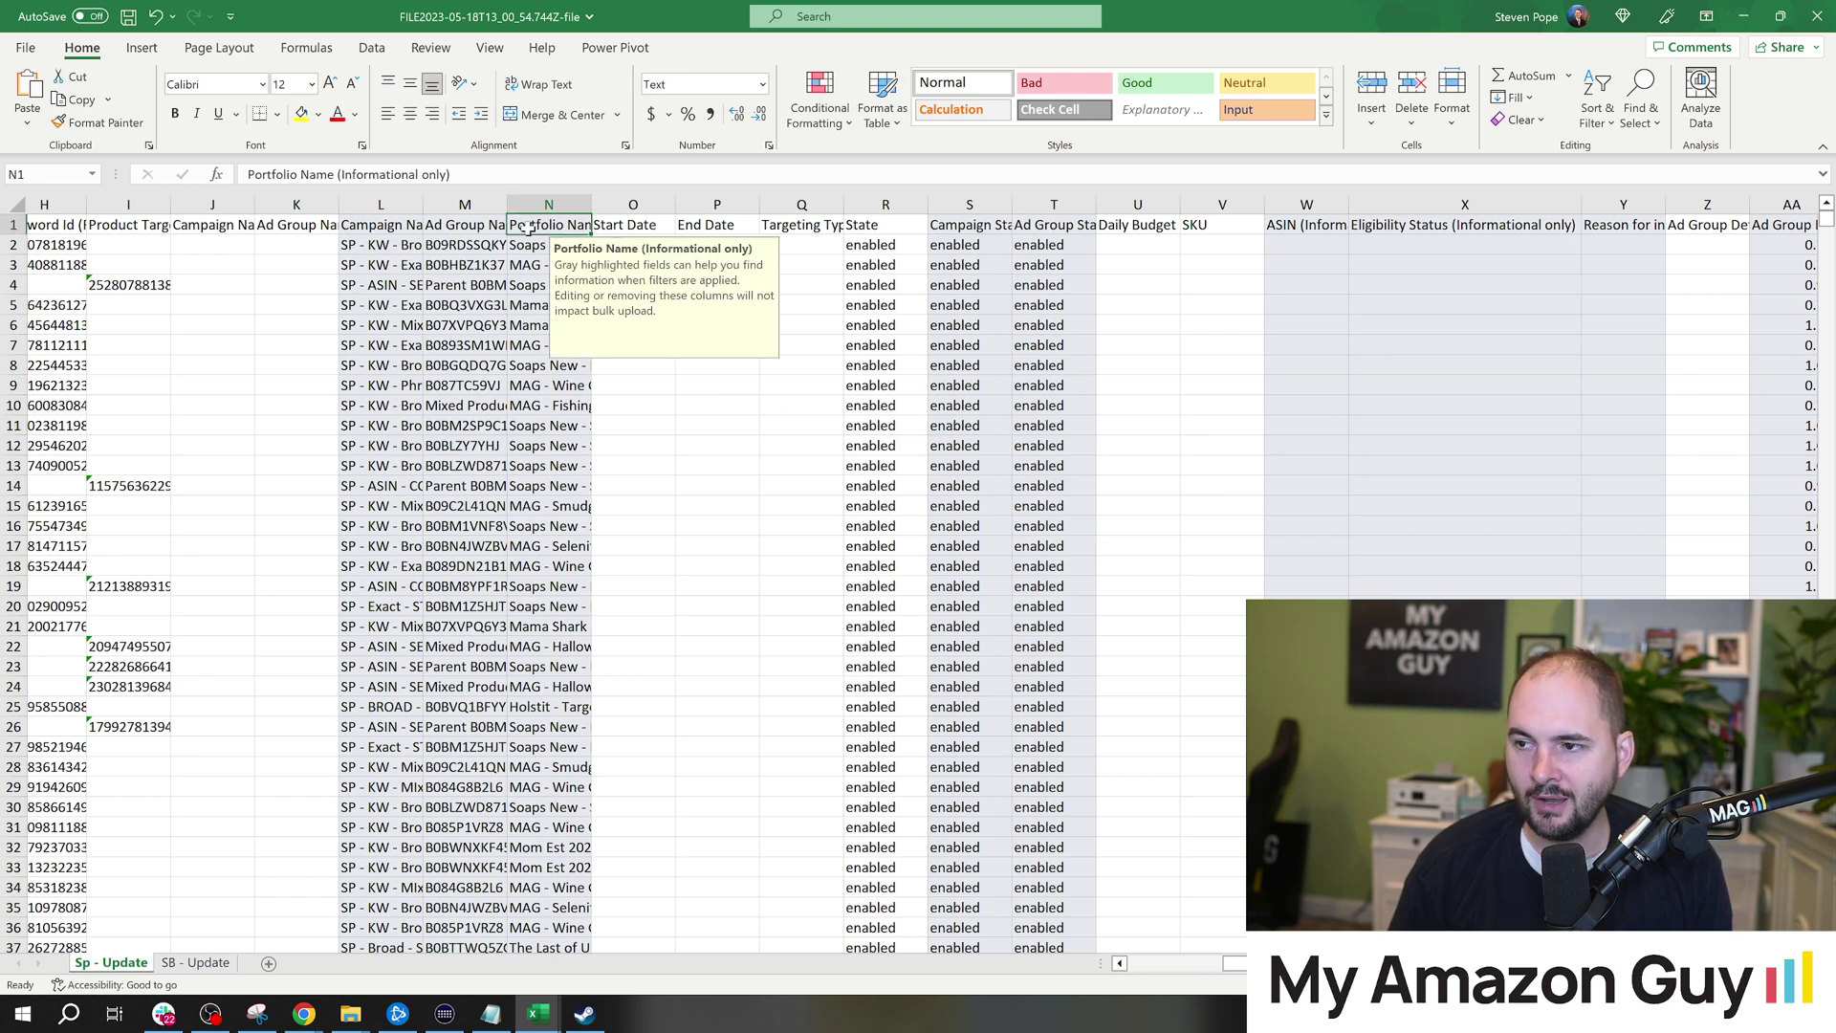
{"action": "double_click", "coordinate": [585, 203]}
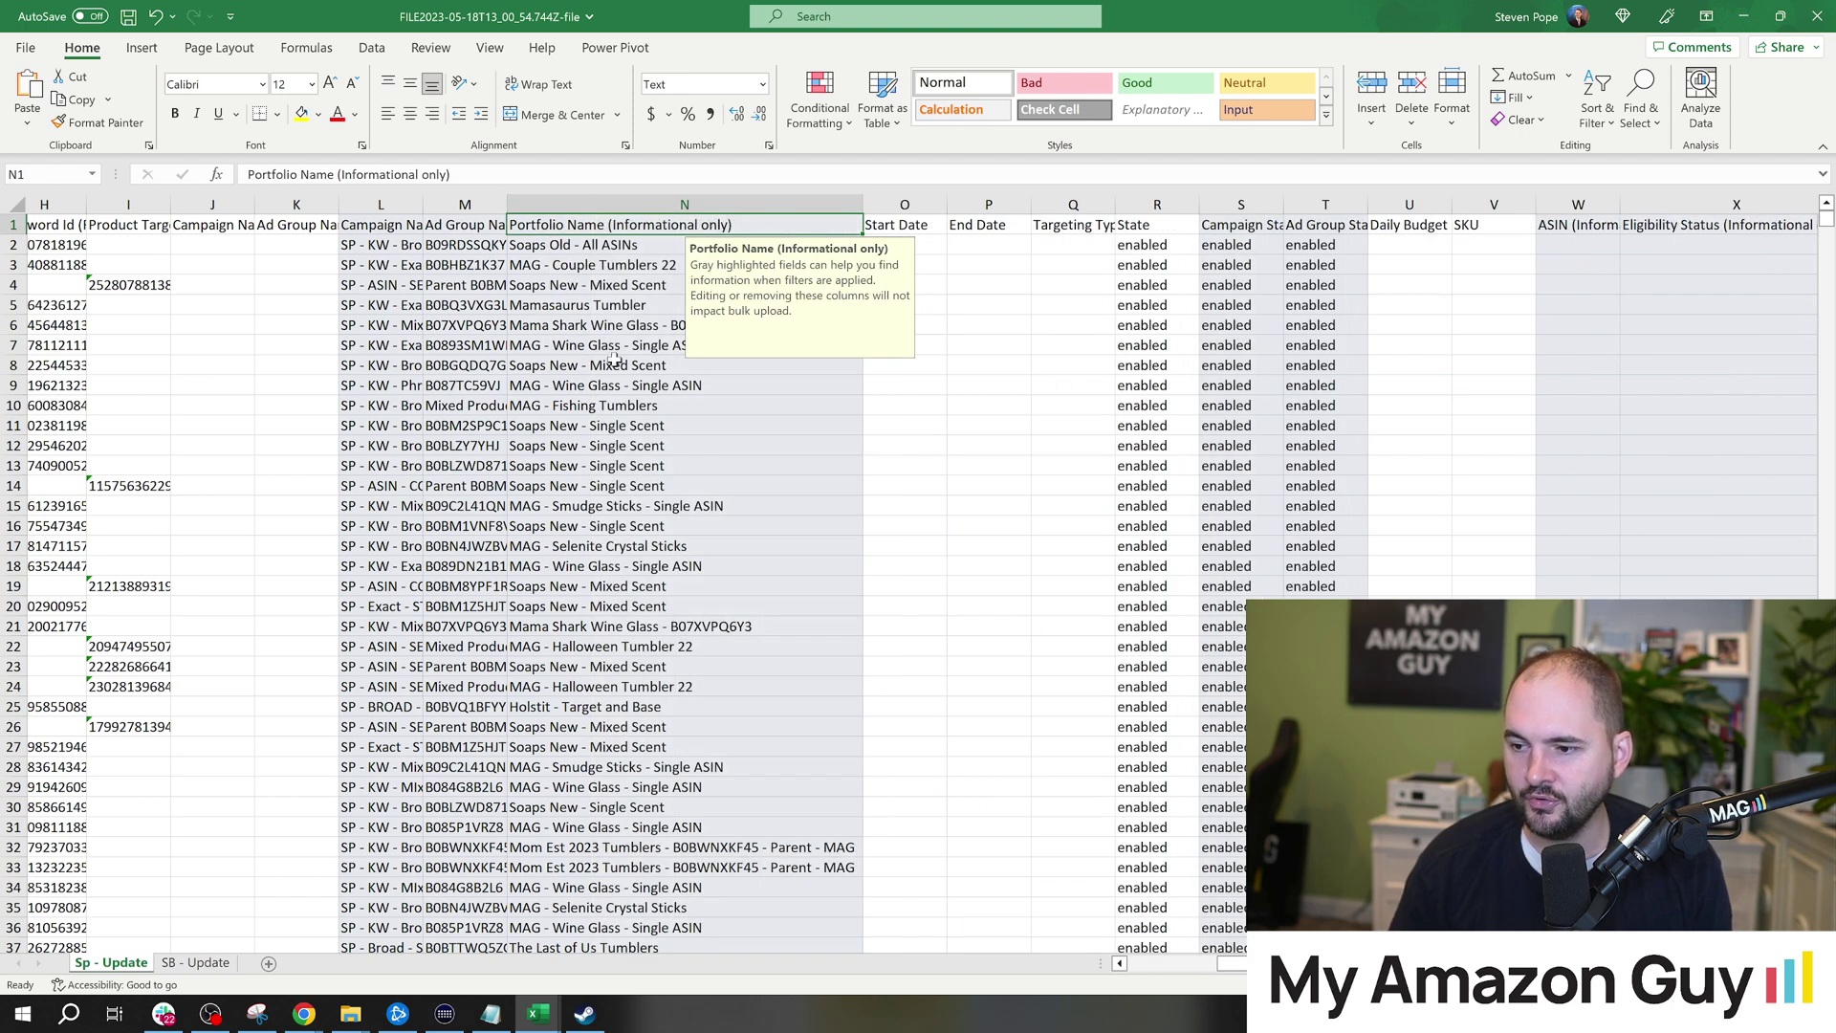
{"action": "left_click", "coordinate": [585, 446]}
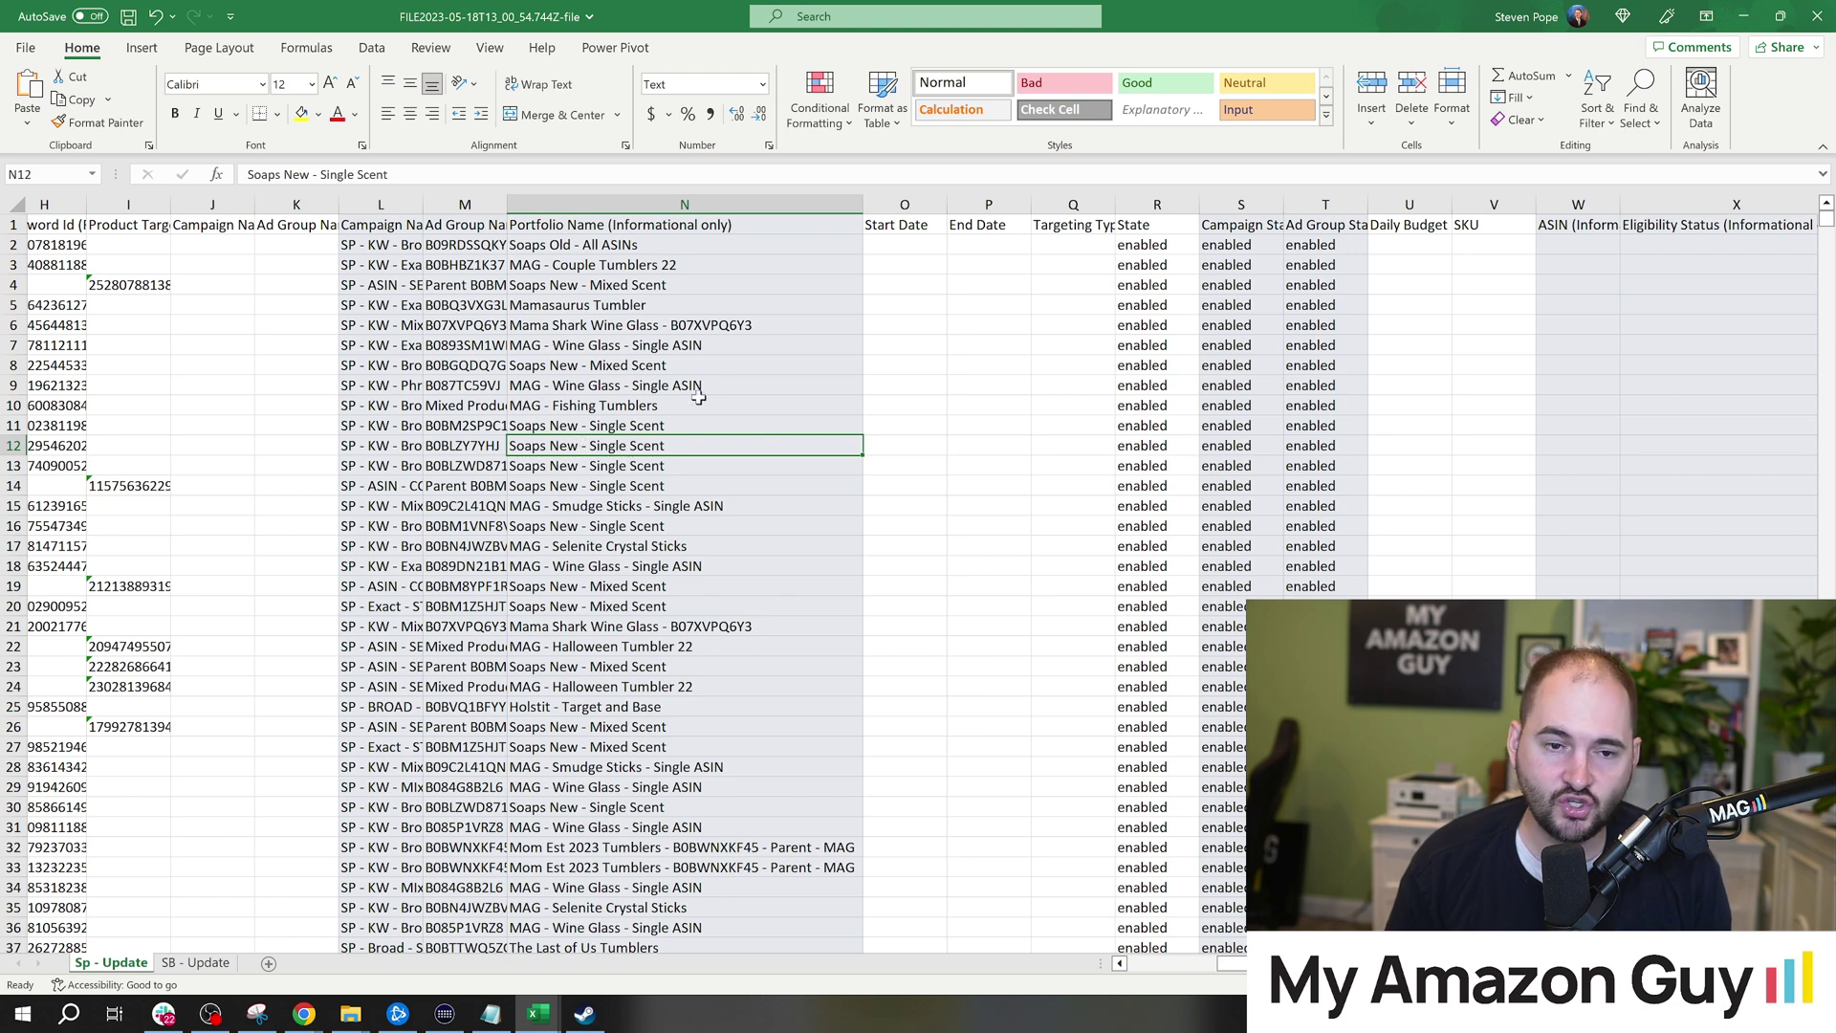
{"action": "left_click", "coordinate": [601, 405]}
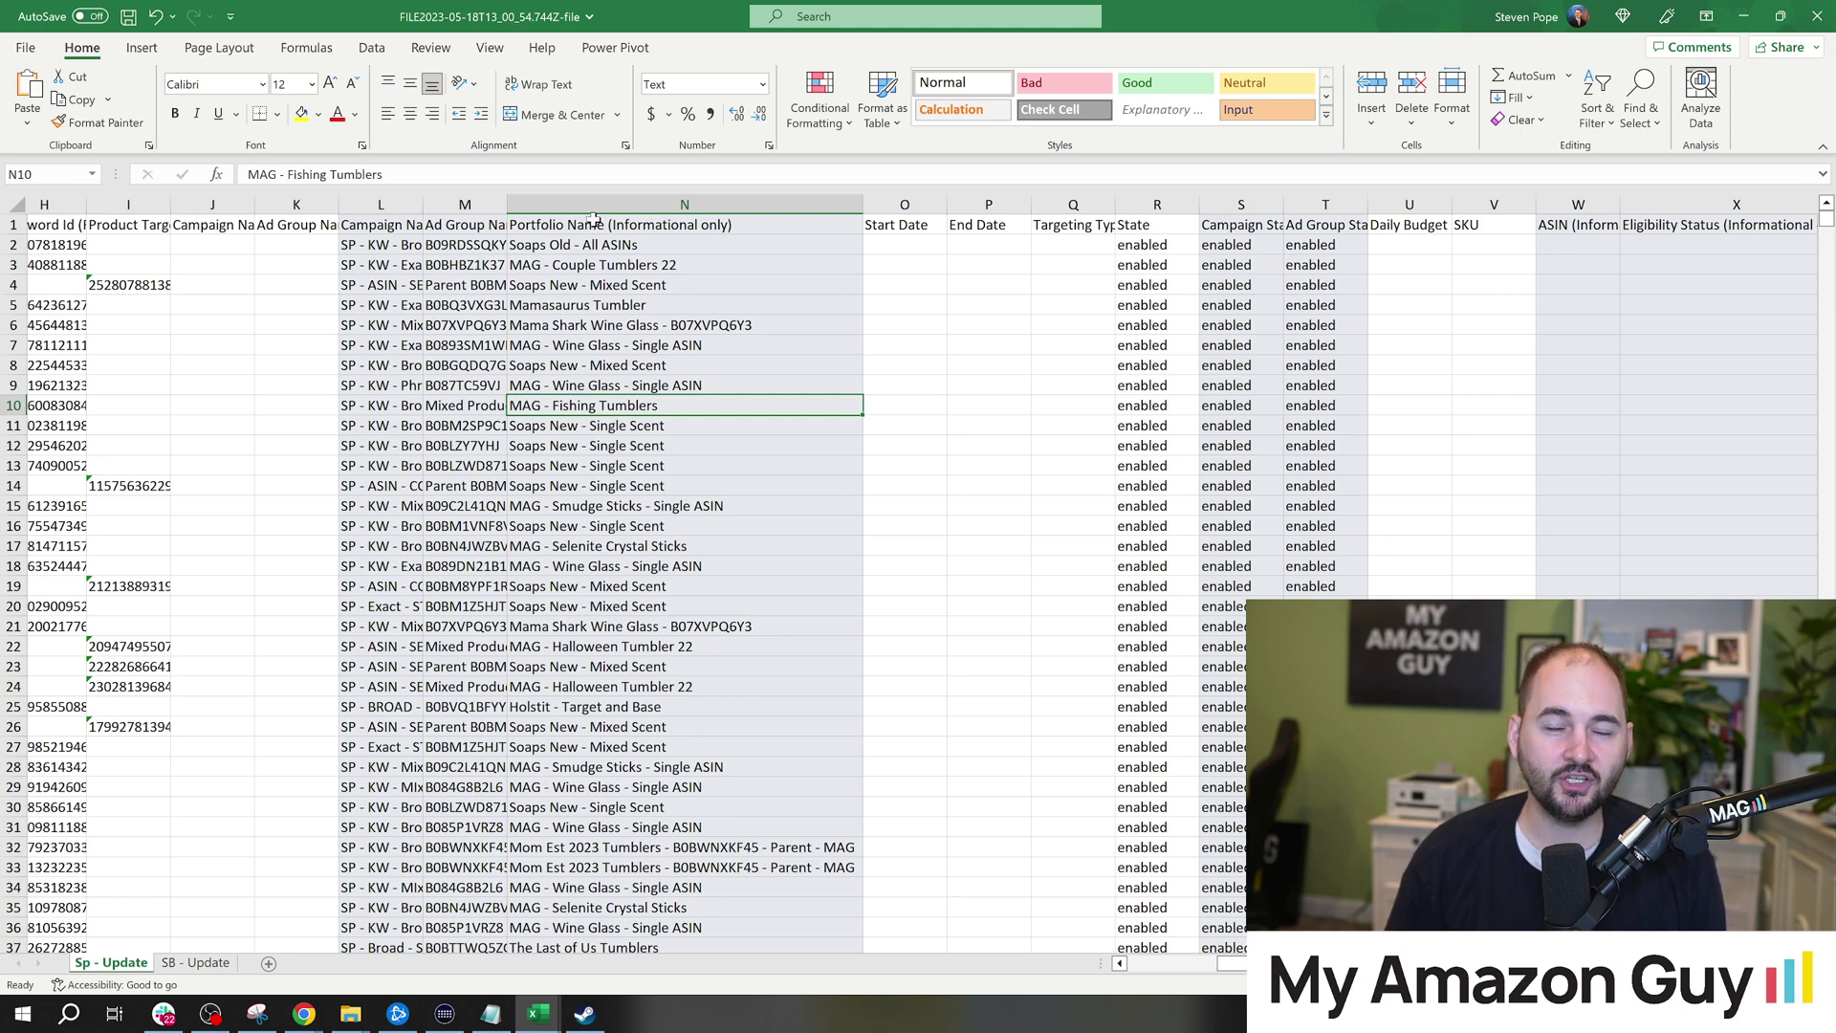
Select the entire Portfolio Name column N.
{"action": "left_click", "coordinate": [641, 206]}
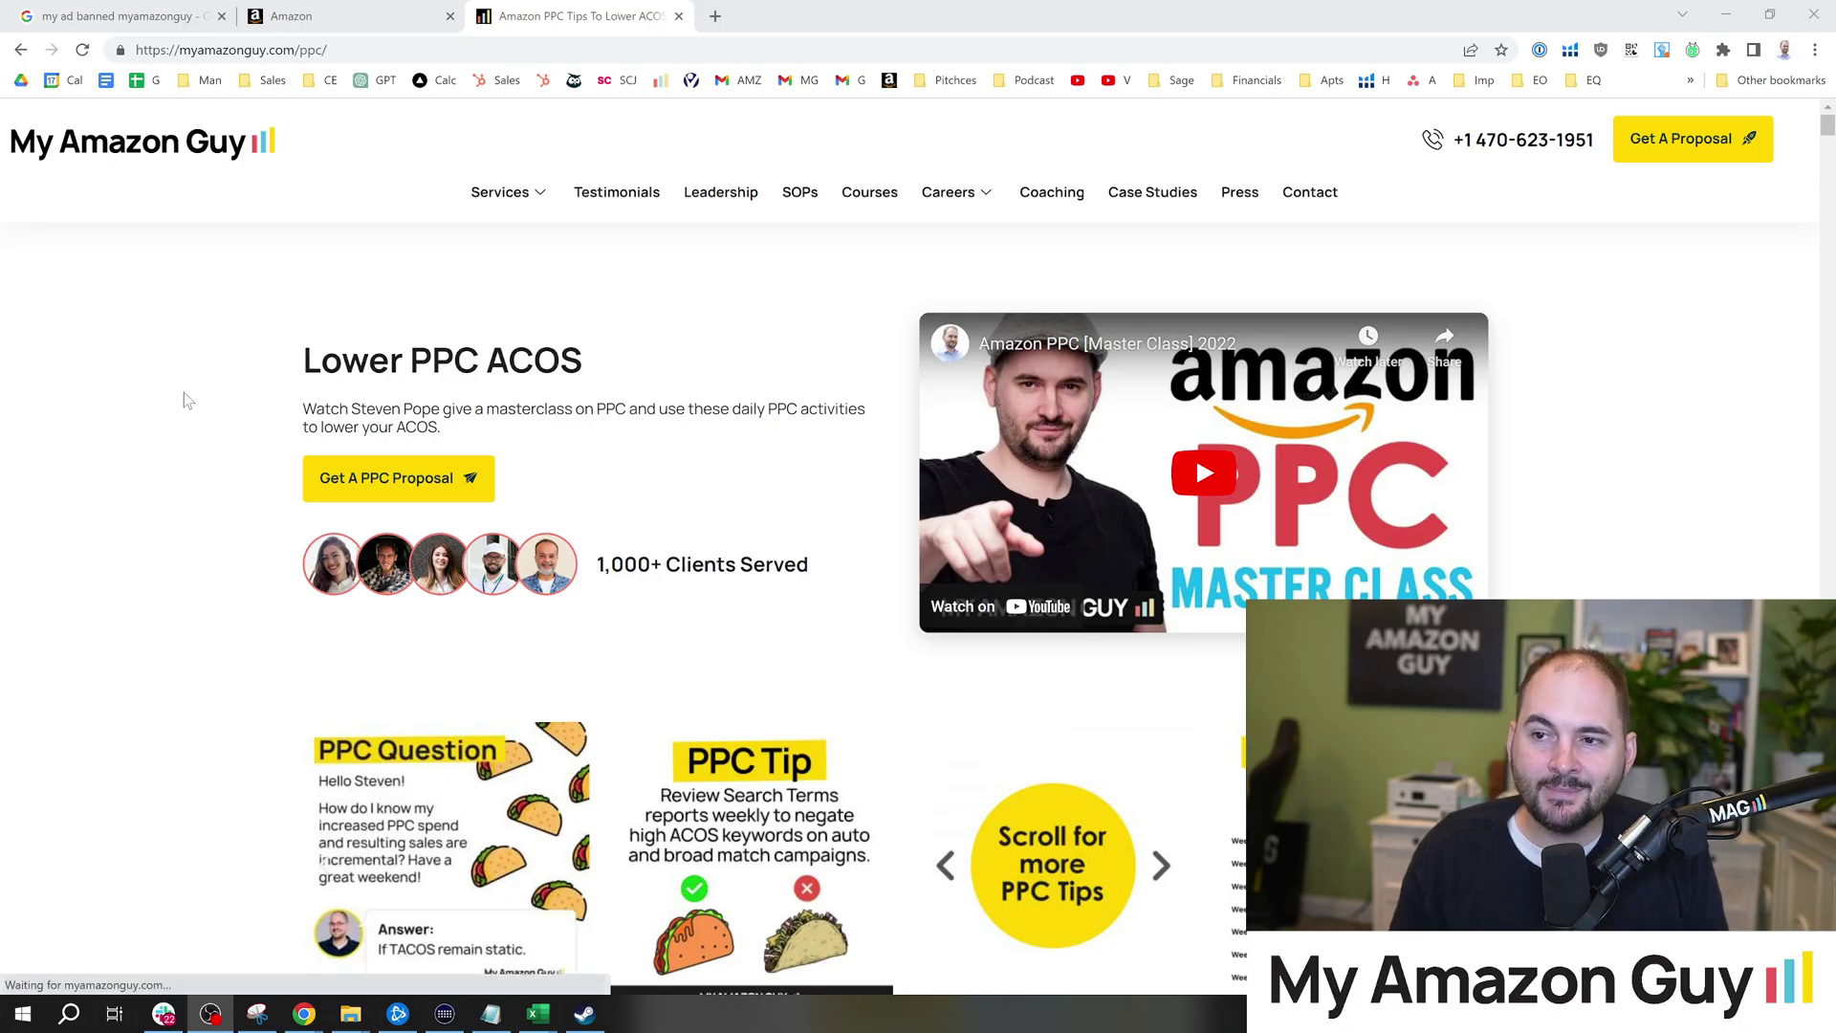
Open the 'Scroll for more PPC Tips' image in the full-size gallery.
{"action": "scroll", "coordinate": [254, 513], "scroll_direction": "down", "scroll_amount": 8}
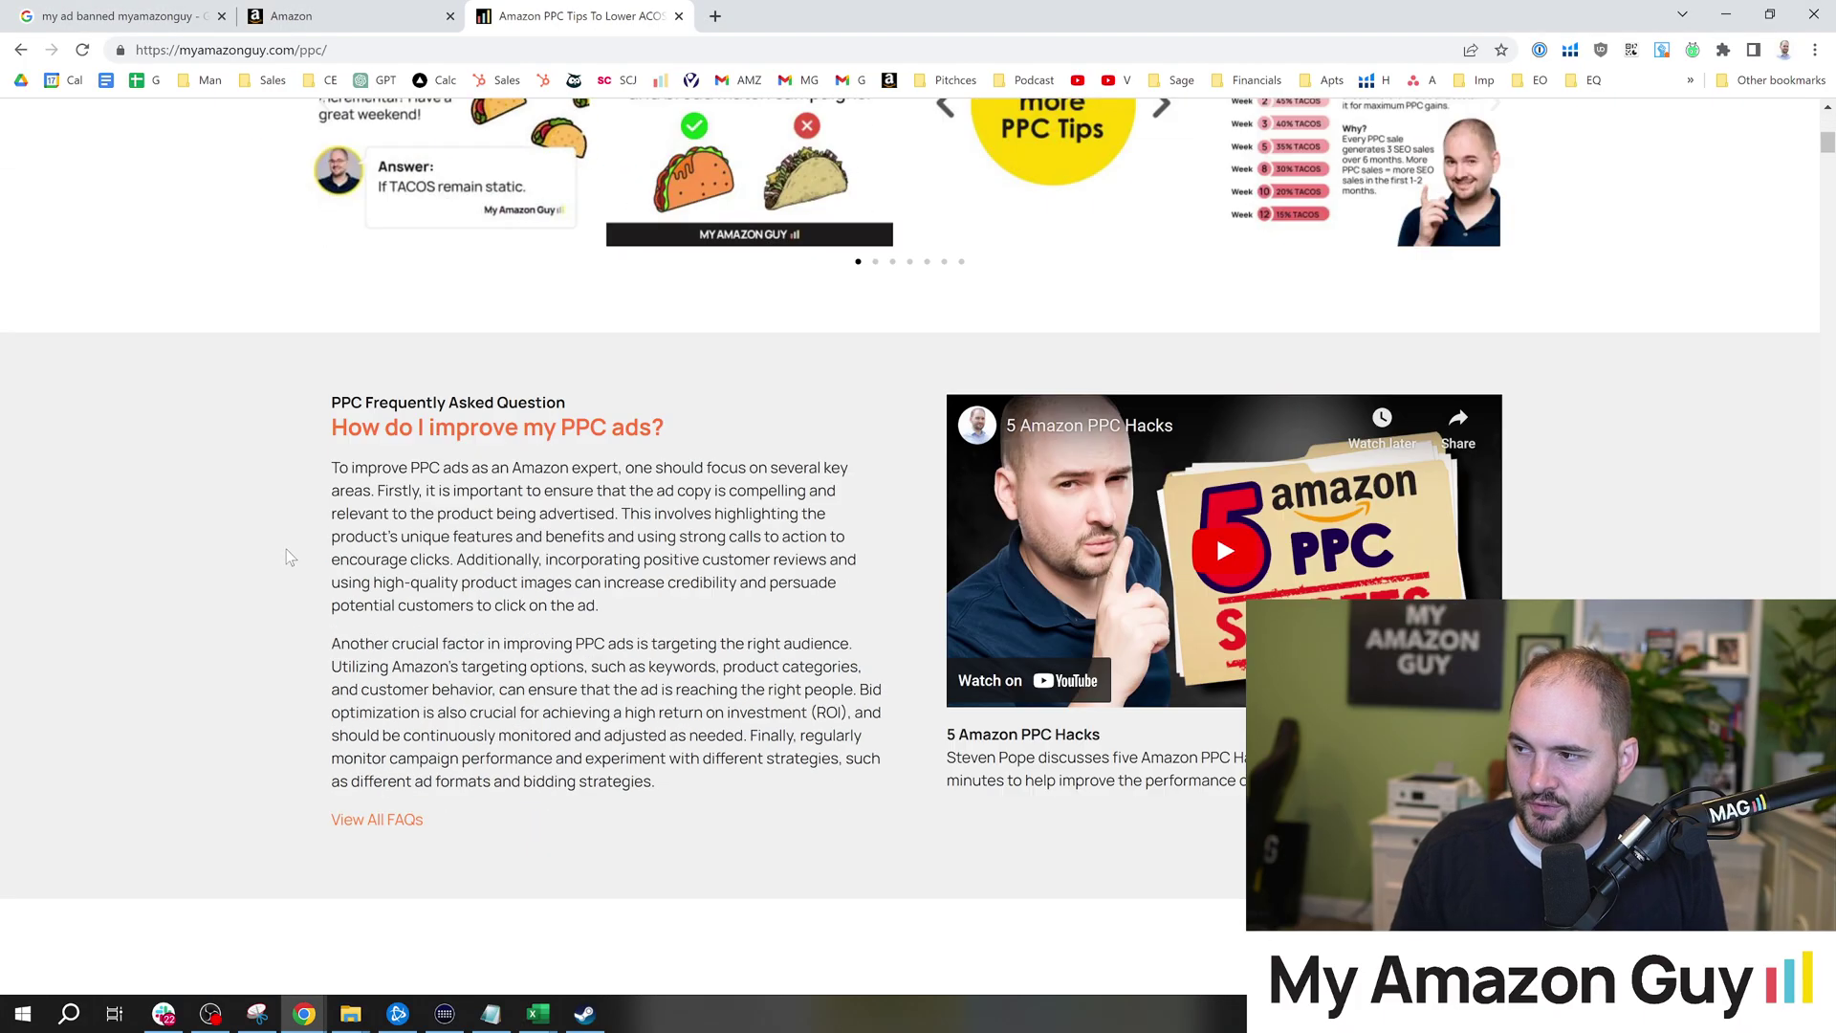
{"action": "scroll", "coordinate": [1006, 386], "scroll_direction": "up", "scroll_amount": 2}
{"action": "left_click", "coordinate": [1128, 297]}
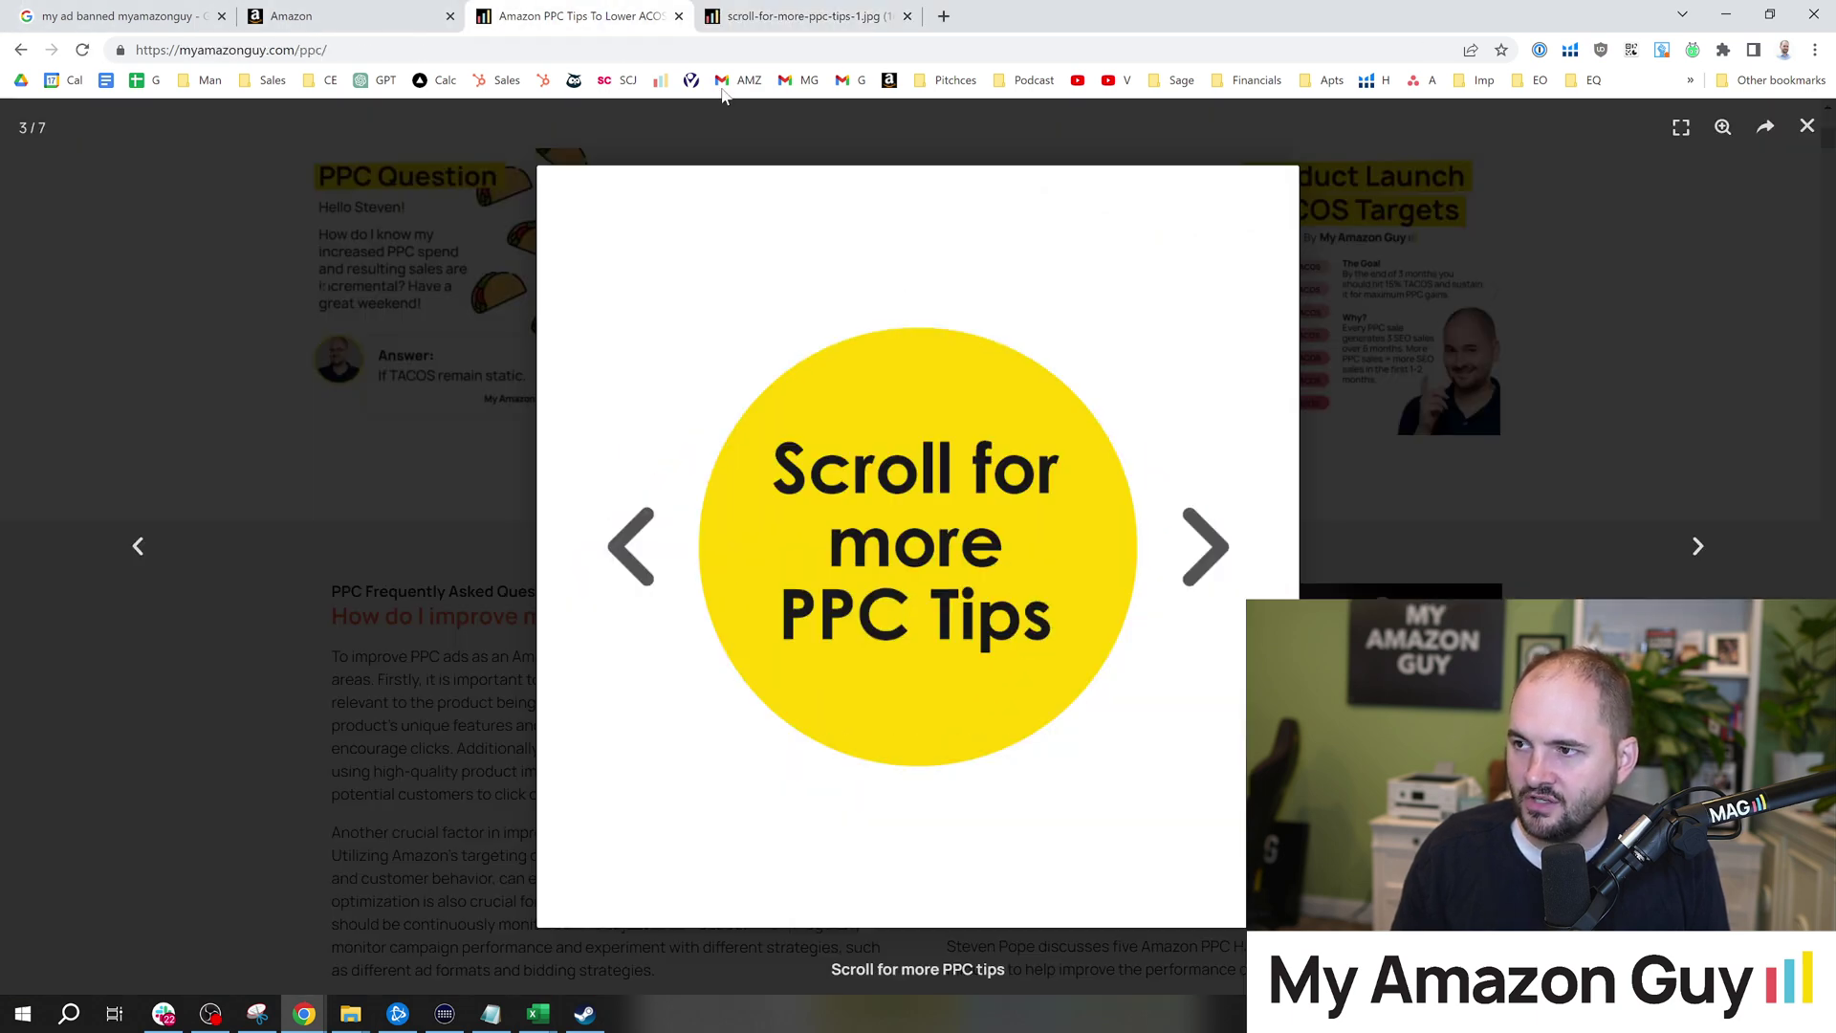
{"action": "left_click", "coordinate": [579, 17]}
Page through the PPC tip slides to the 4 Cardinal Rules of PPC, then close the gallery.
{"action": "left_click", "coordinate": [1697, 545]}
{"action": "left_click", "coordinate": [1697, 545]}
{"action": "left_click", "coordinate": [1697, 545]}
{"action": "left_click", "coordinate": [1697, 545]}
{"action": "left_click", "coordinate": [1697, 545]}
{"action": "left_click", "coordinate": [1697, 545]}
{"action": "left_click", "coordinate": [1698, 545]}
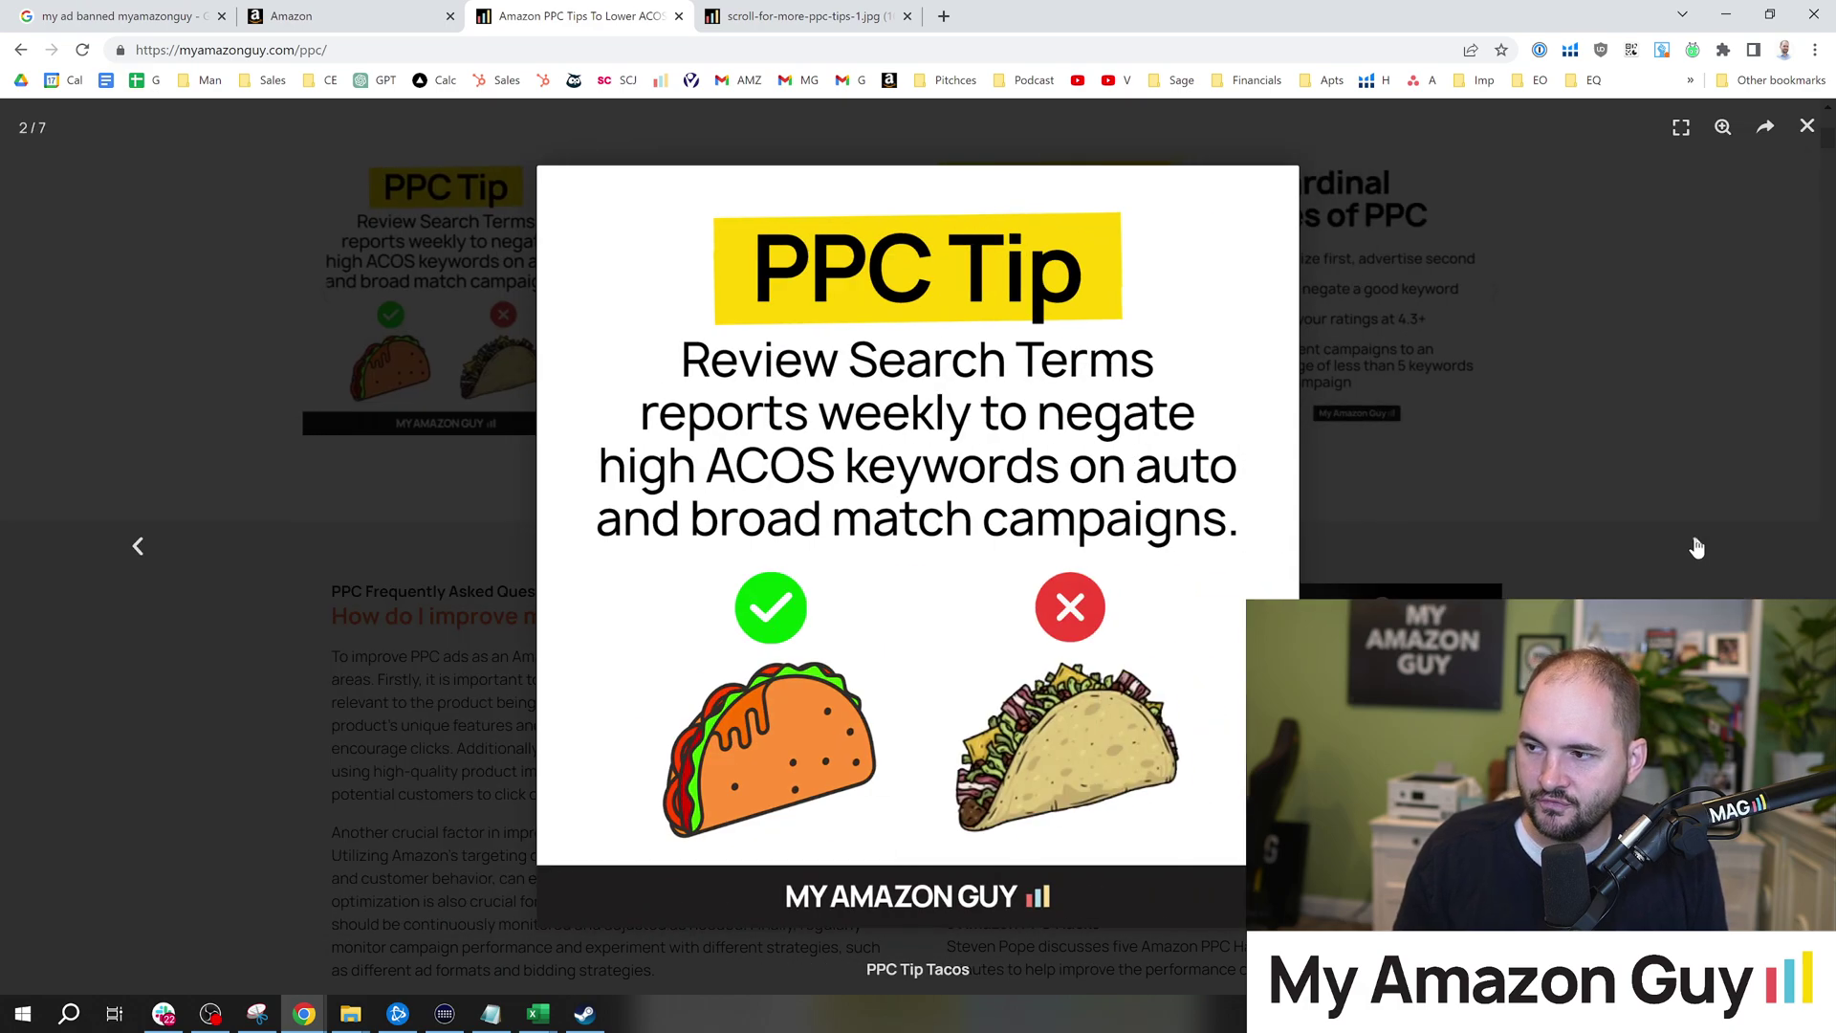
{"action": "left_click", "coordinate": [1698, 545]}
{"action": "left_click", "coordinate": [1697, 545]}
{"action": "key", "text": "Right"}
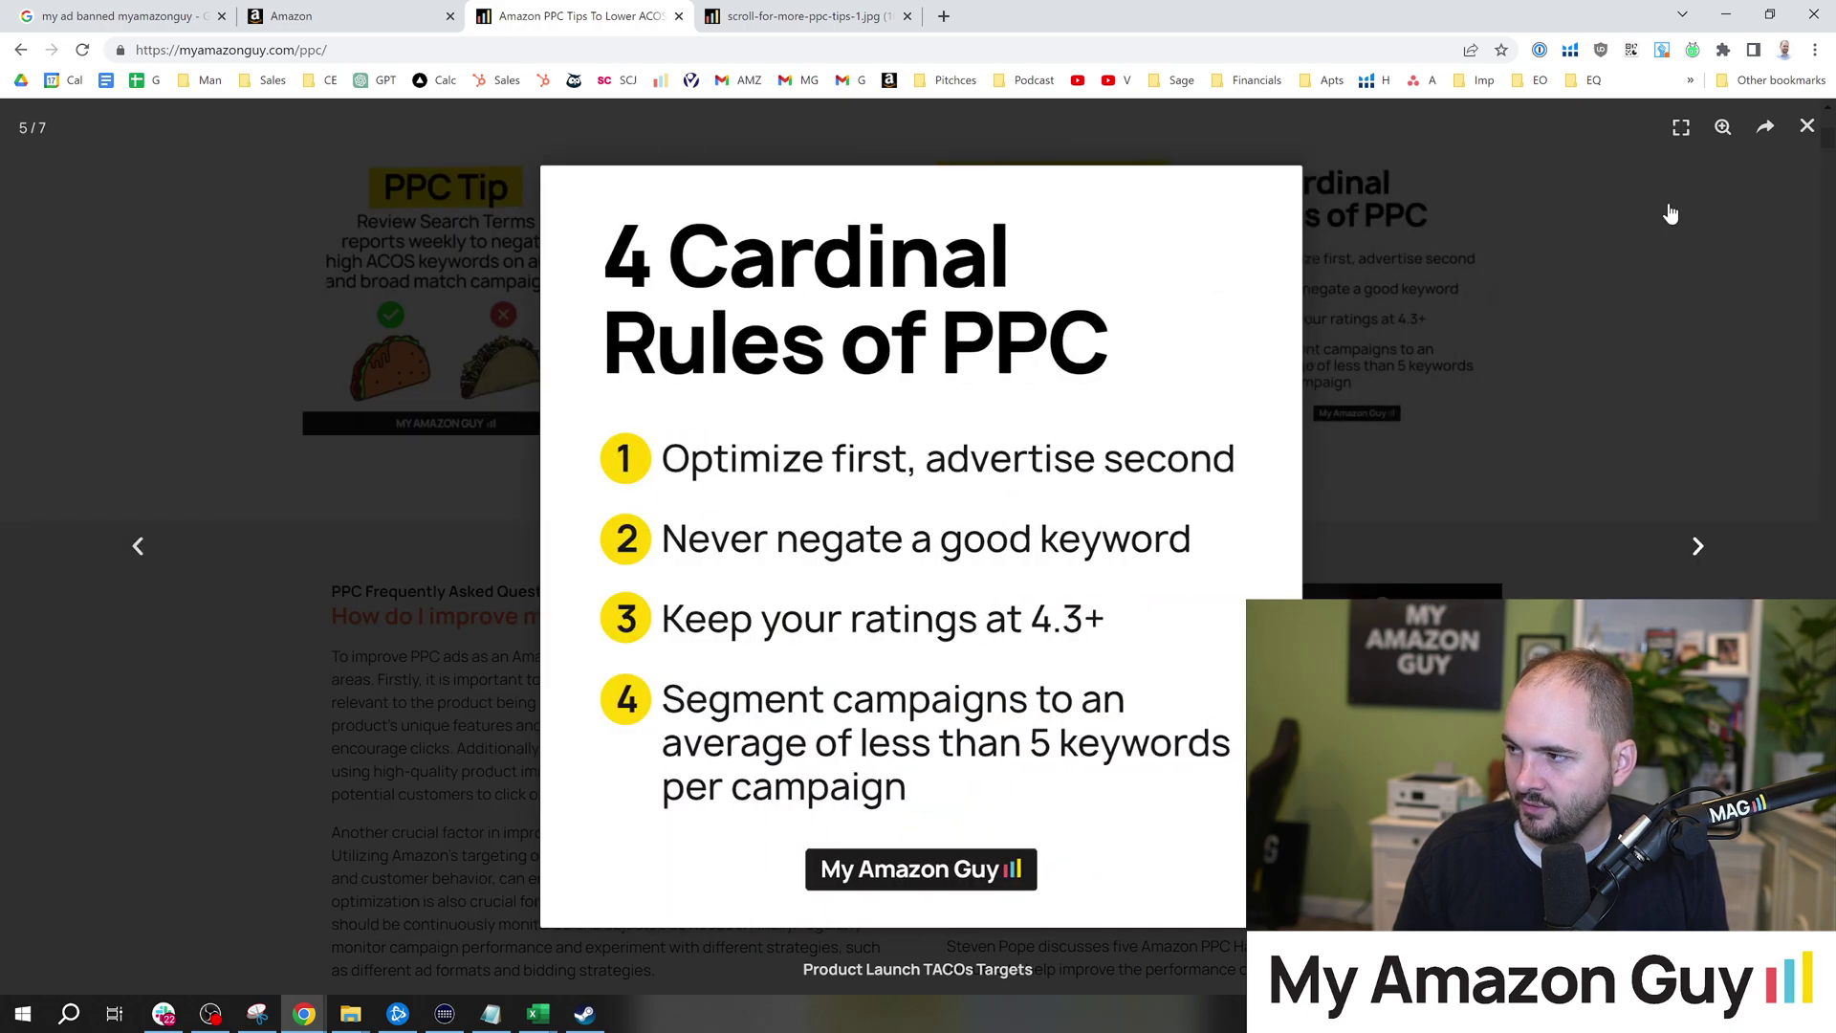
{"action": "left_click", "coordinate": [1807, 127]}
{"action": "scroll", "coordinate": [866, 547], "scroll_direction": "down", "scroll_amount": 6}
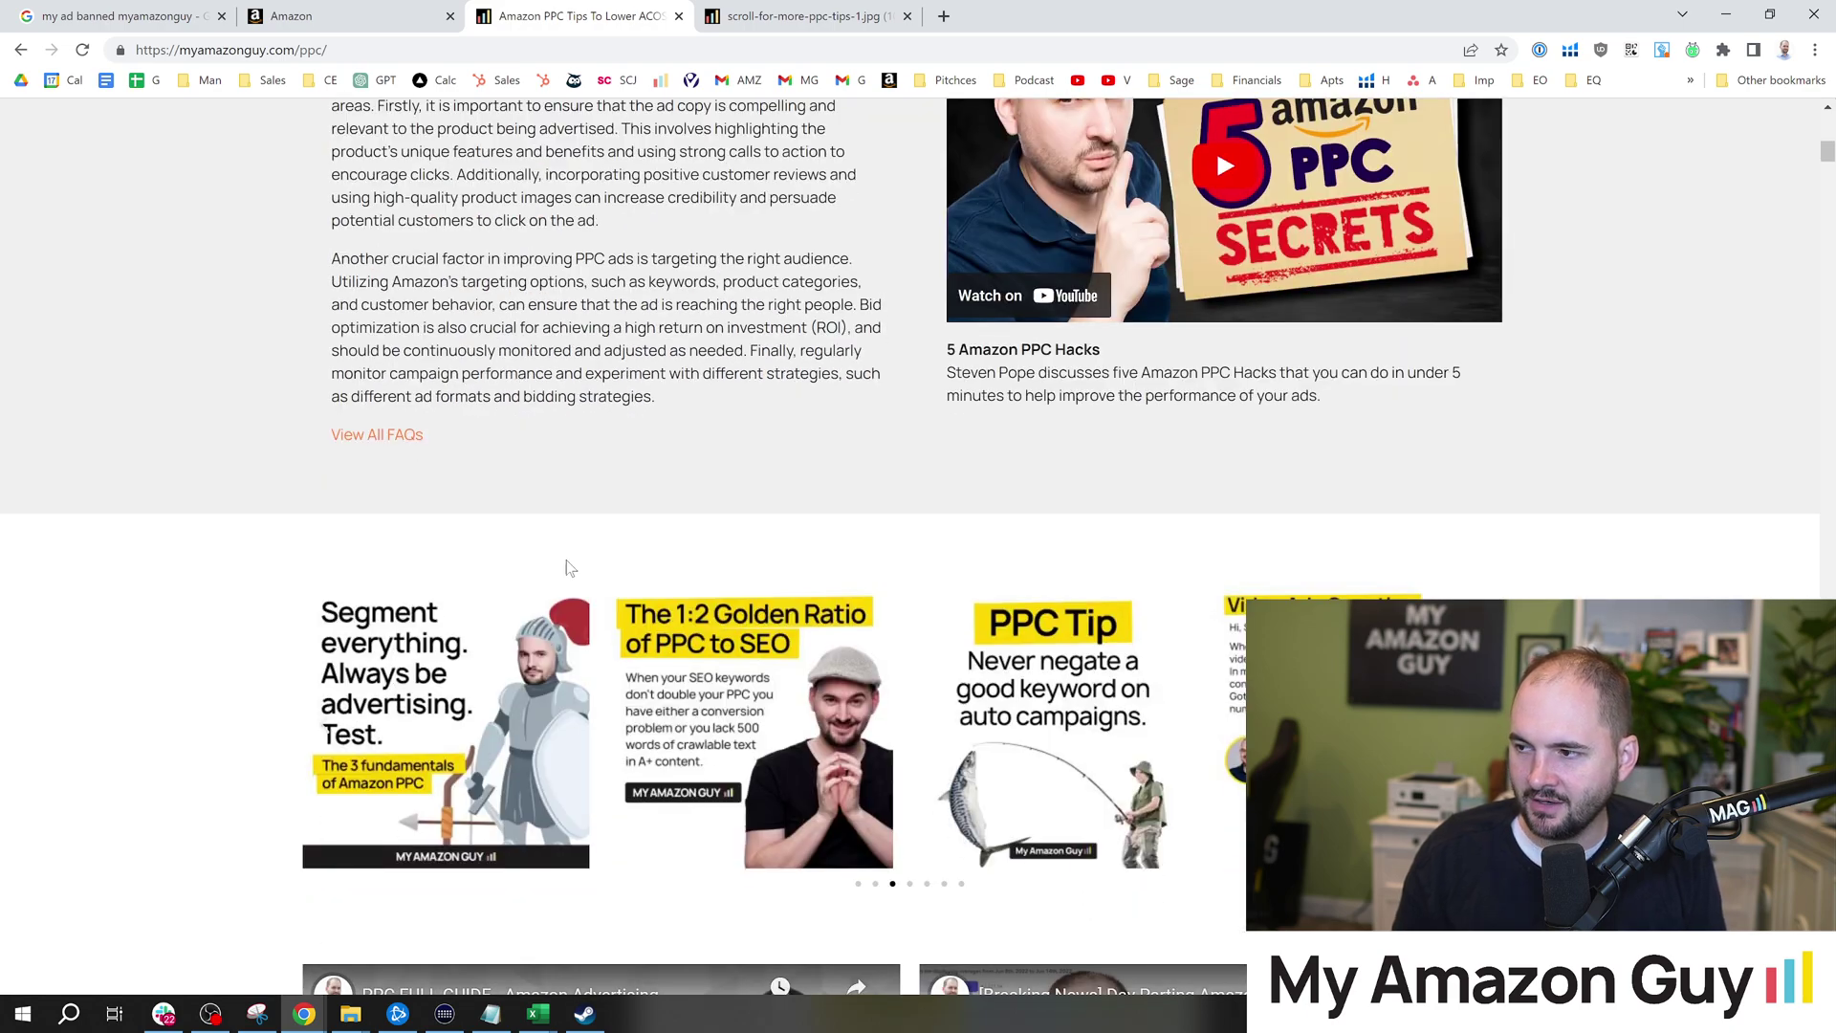
{"action": "scroll", "coordinate": [866, 547], "scroll_direction": "up", "scroll_amount": 3}
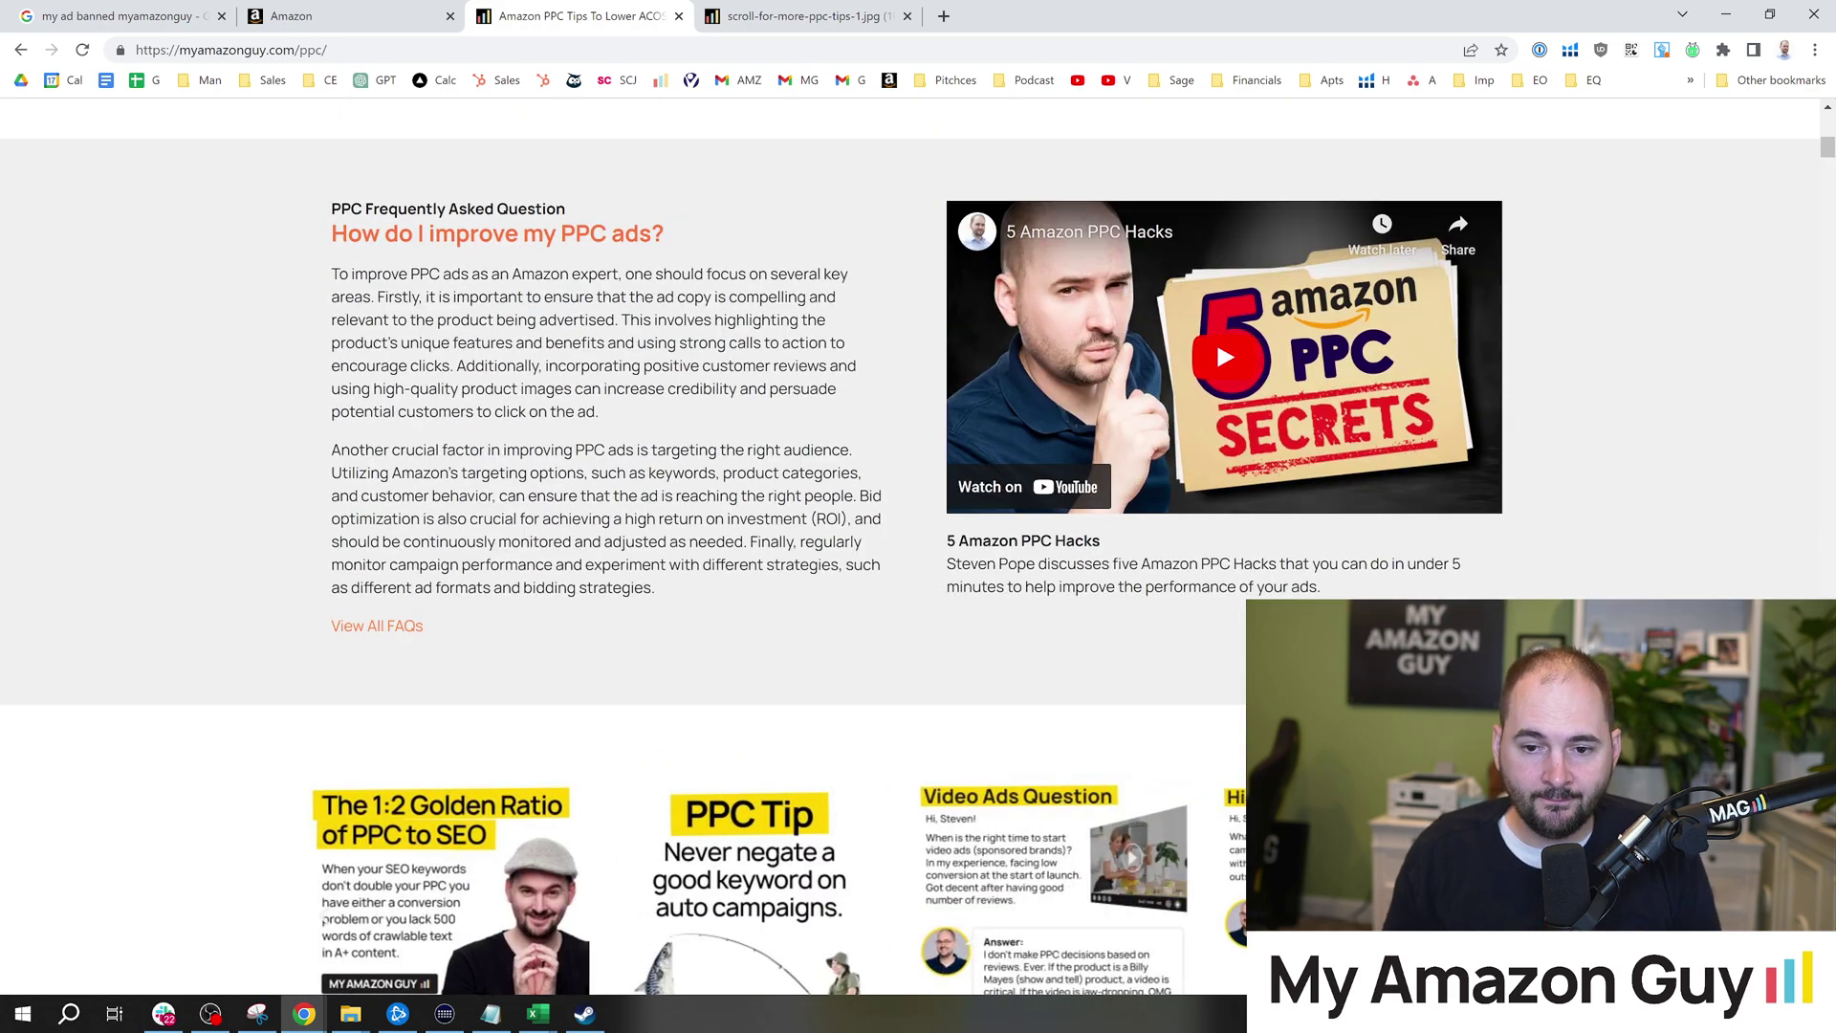